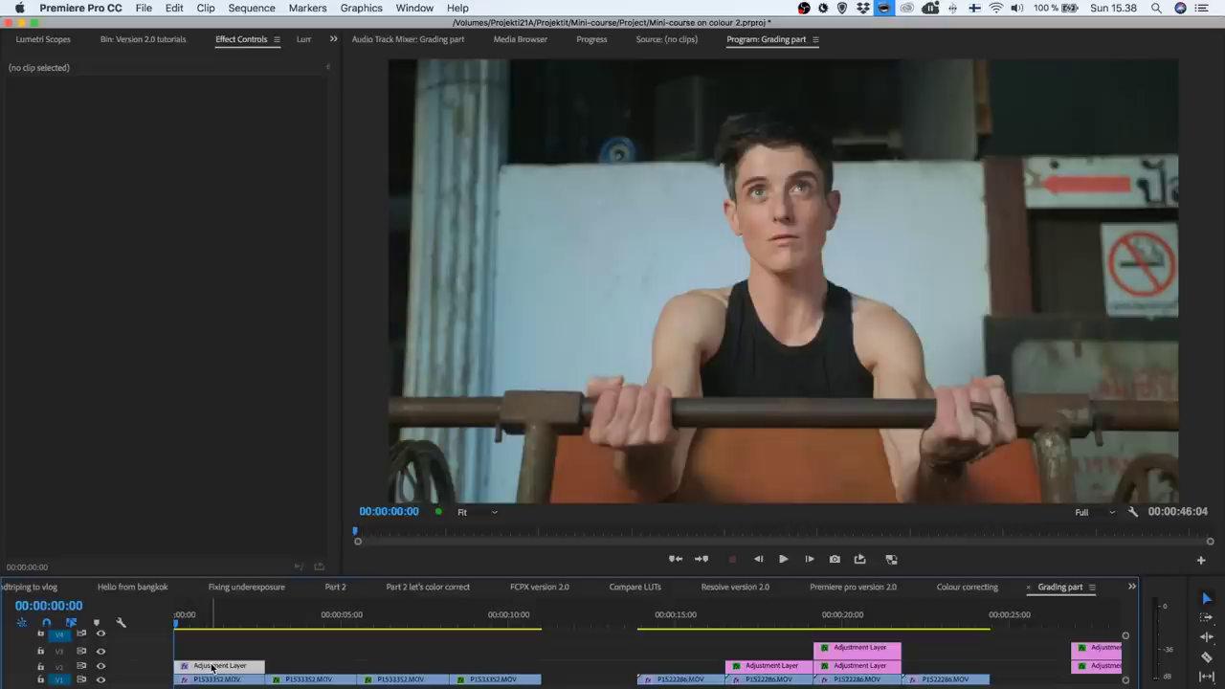
Slide the adjustment layer further right along V2.
click(213, 667)
drag(212, 666, 311, 669)
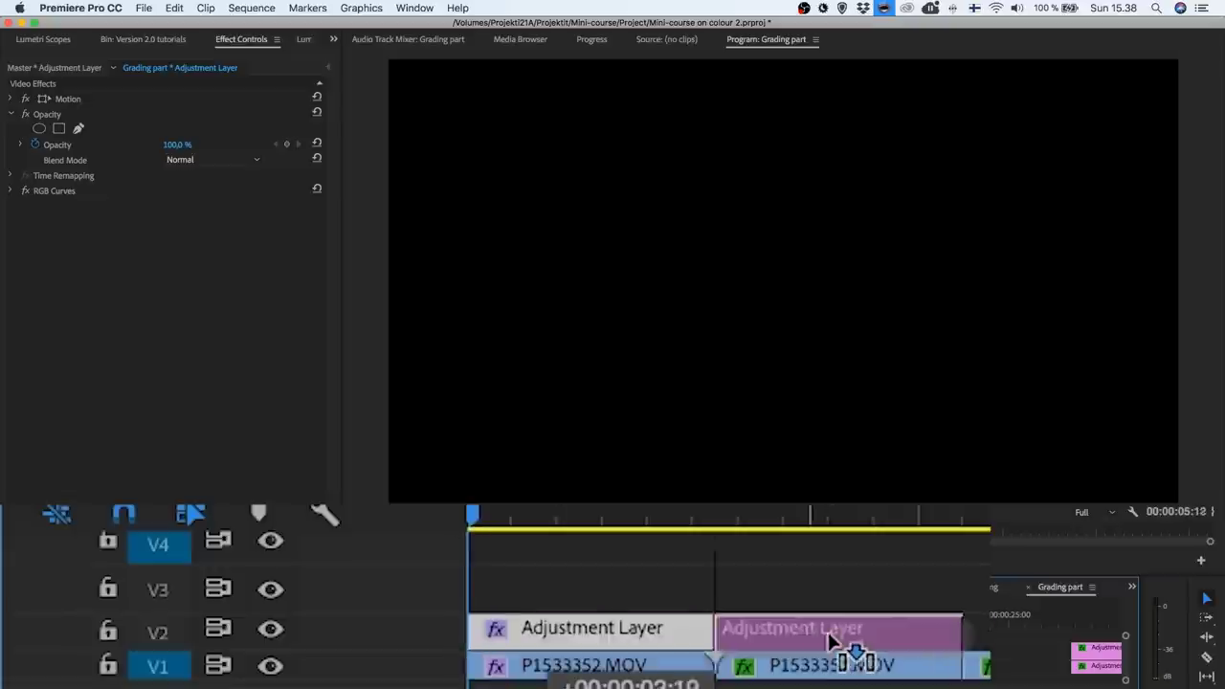
drag(830, 641, 853, 642)
Copy clip P1533352.MOV onto V2, delete the copy, and return the adjustment layer to V2's start.
click(580, 672)
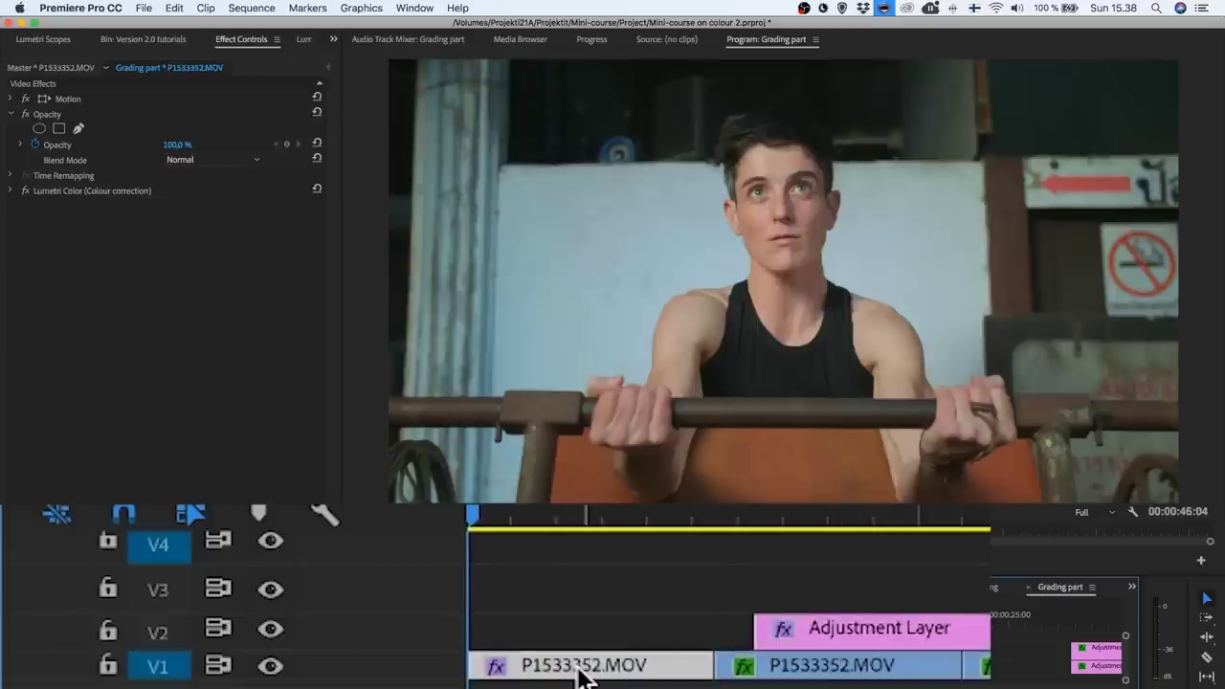
drag(582, 664, 572, 646)
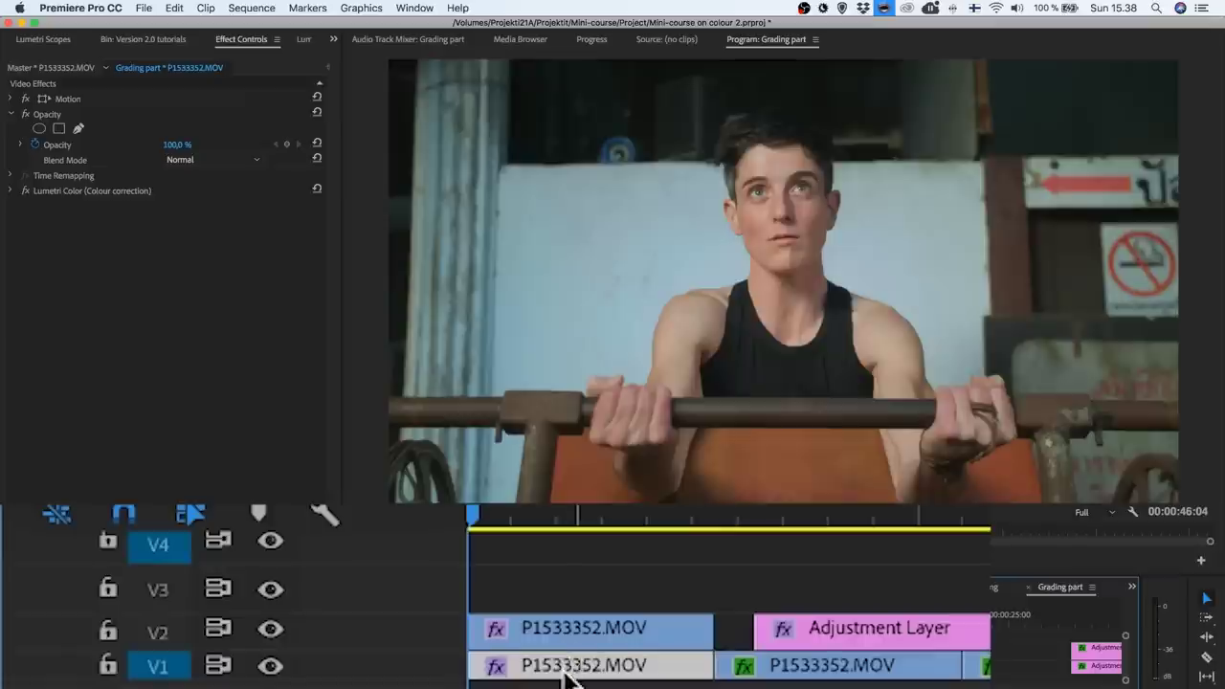
click(573, 633)
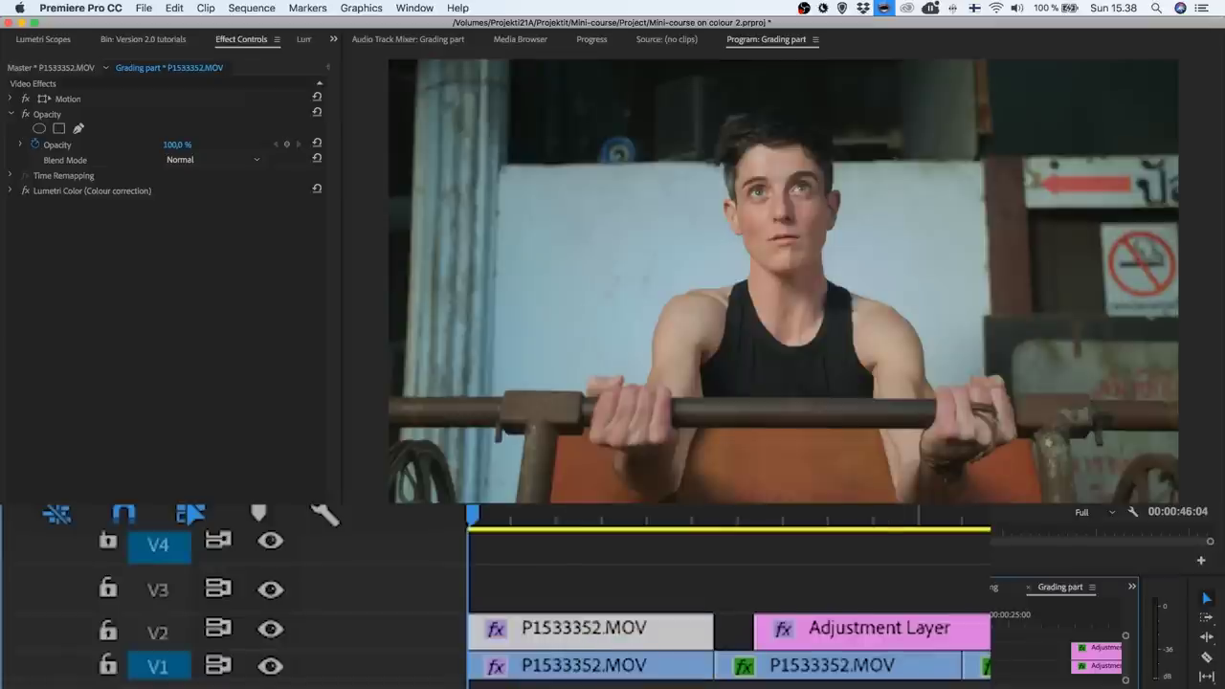
key(Delete)
click(902, 648)
drag(765, 649, 510, 645)
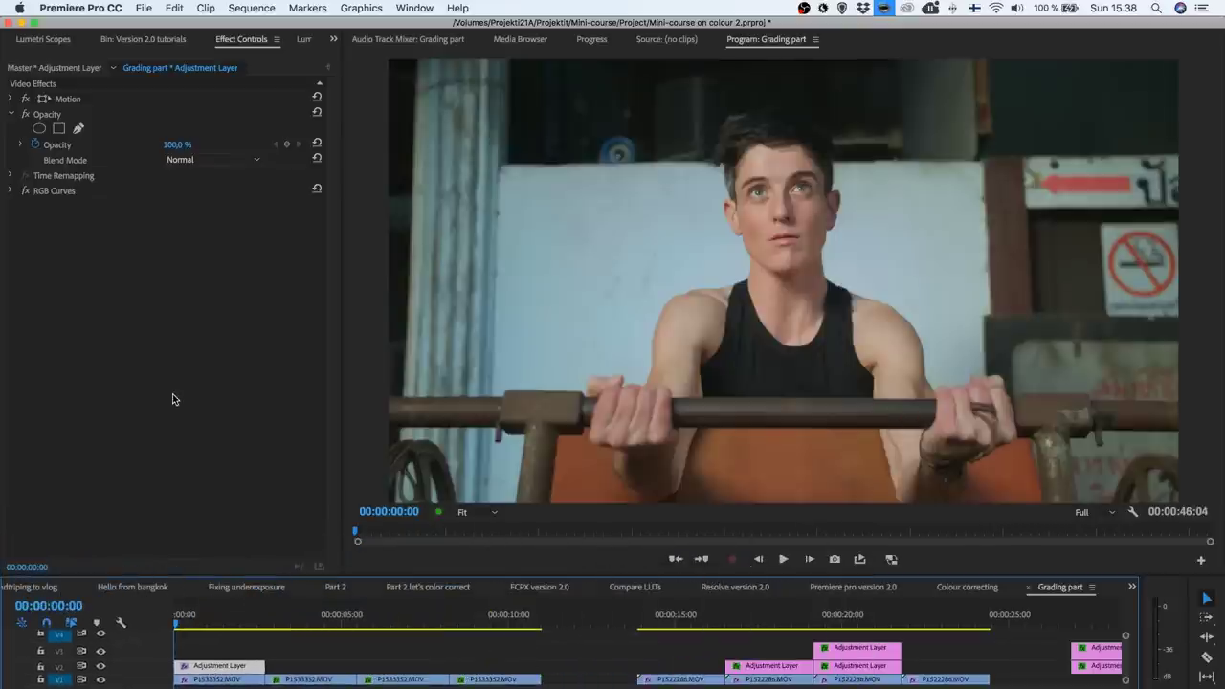
Change the adjustment layer's Opacity blend mode from Normal to Overlay.
click(11, 190)
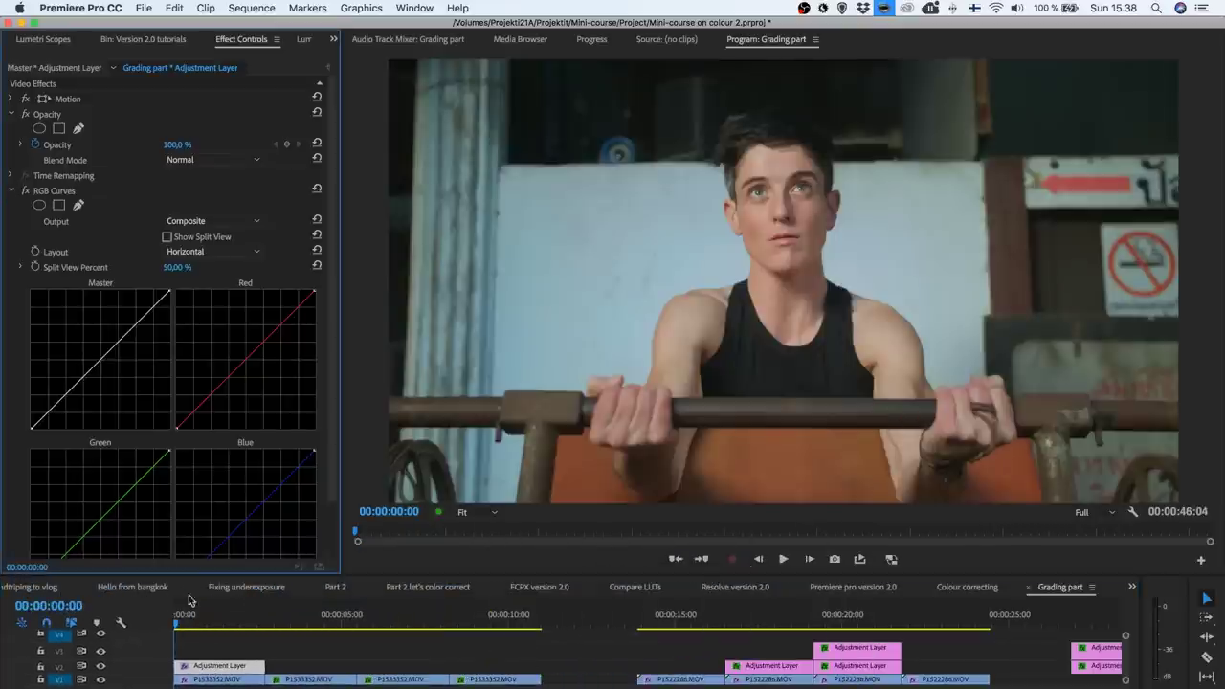
click(207, 162)
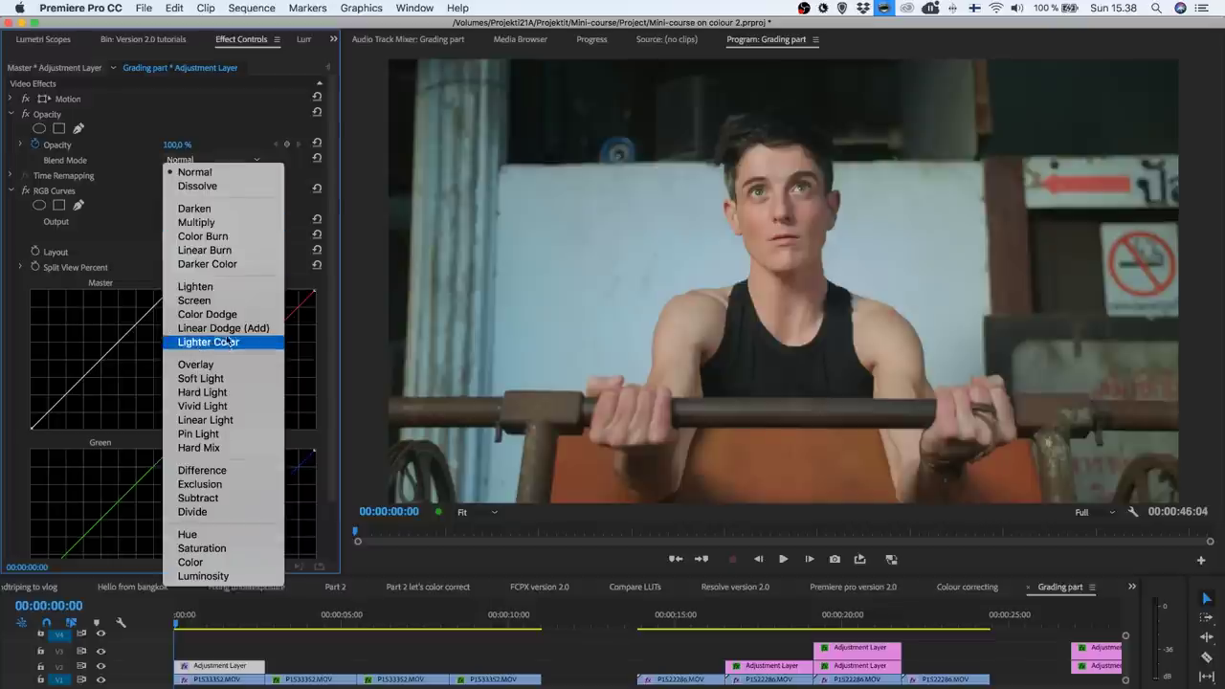
click(218, 363)
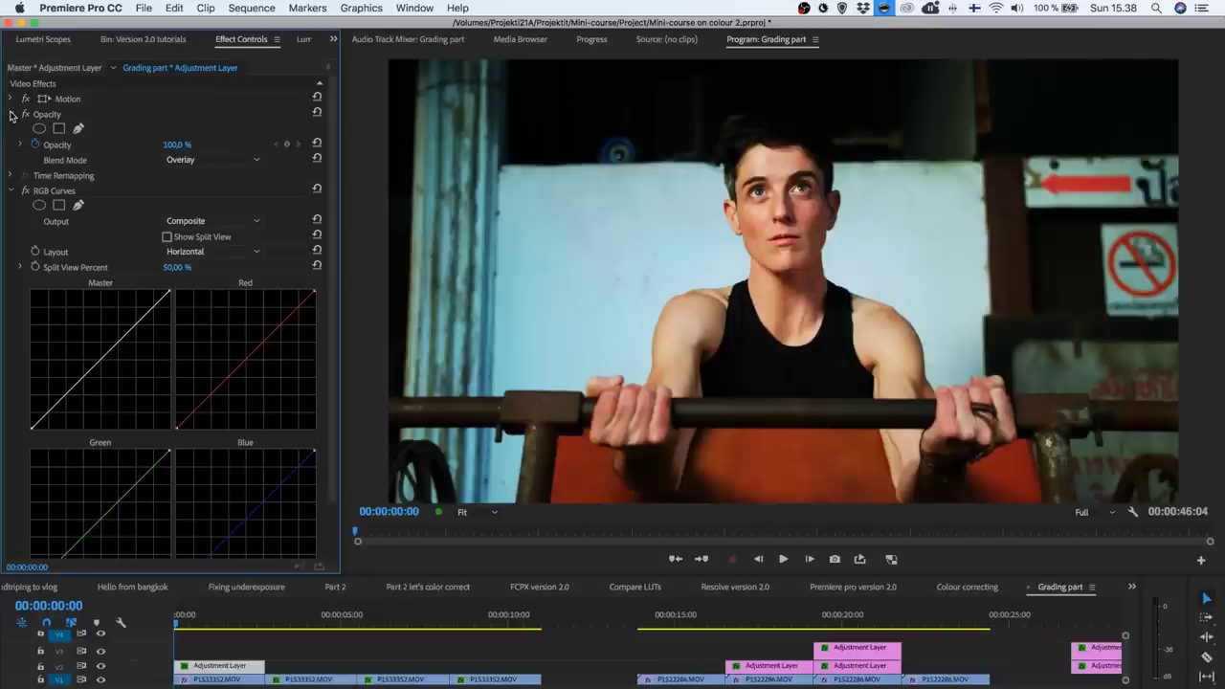
Lift the Master curve's black point, lower its white point, and bend the shadows with a point.
click(12, 114)
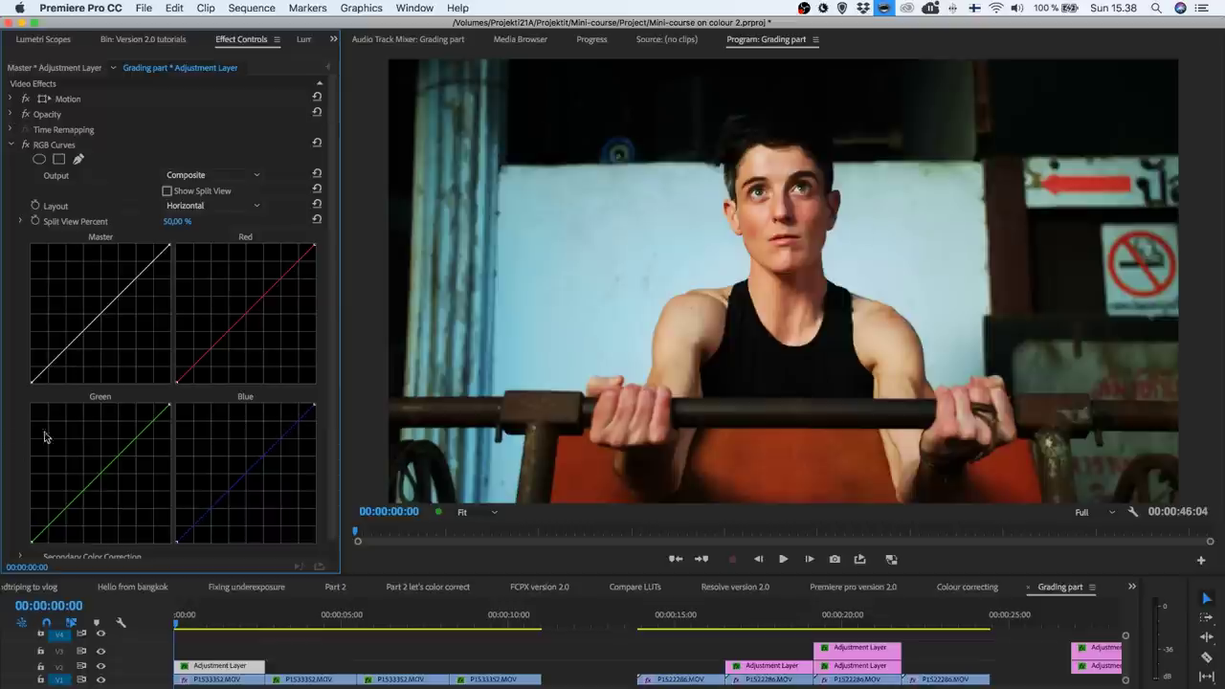
drag(31, 381, 24, 338)
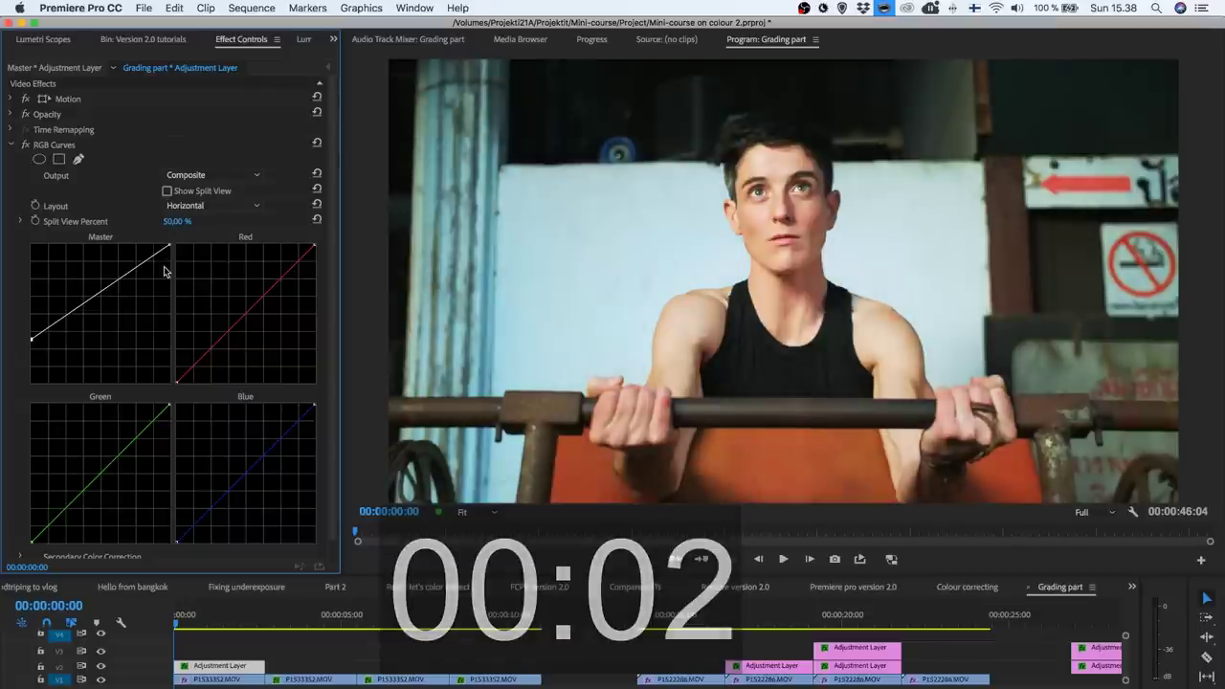
drag(170, 245, 170, 286)
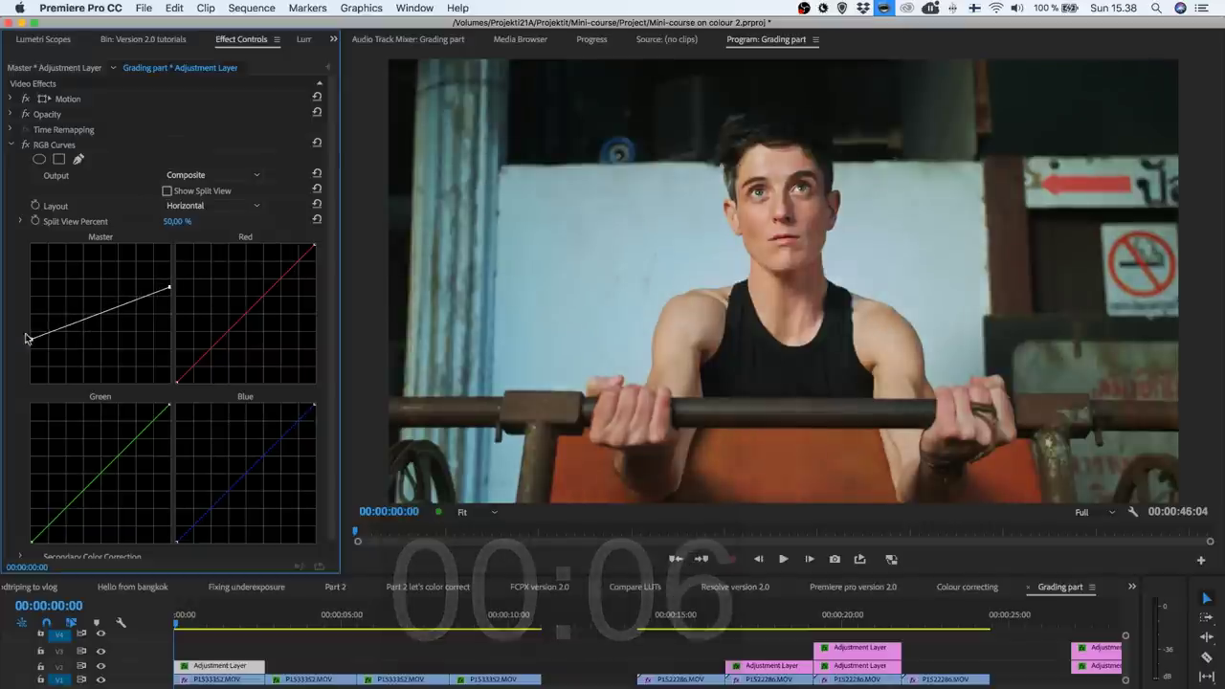
drag(60, 327, 112, 301)
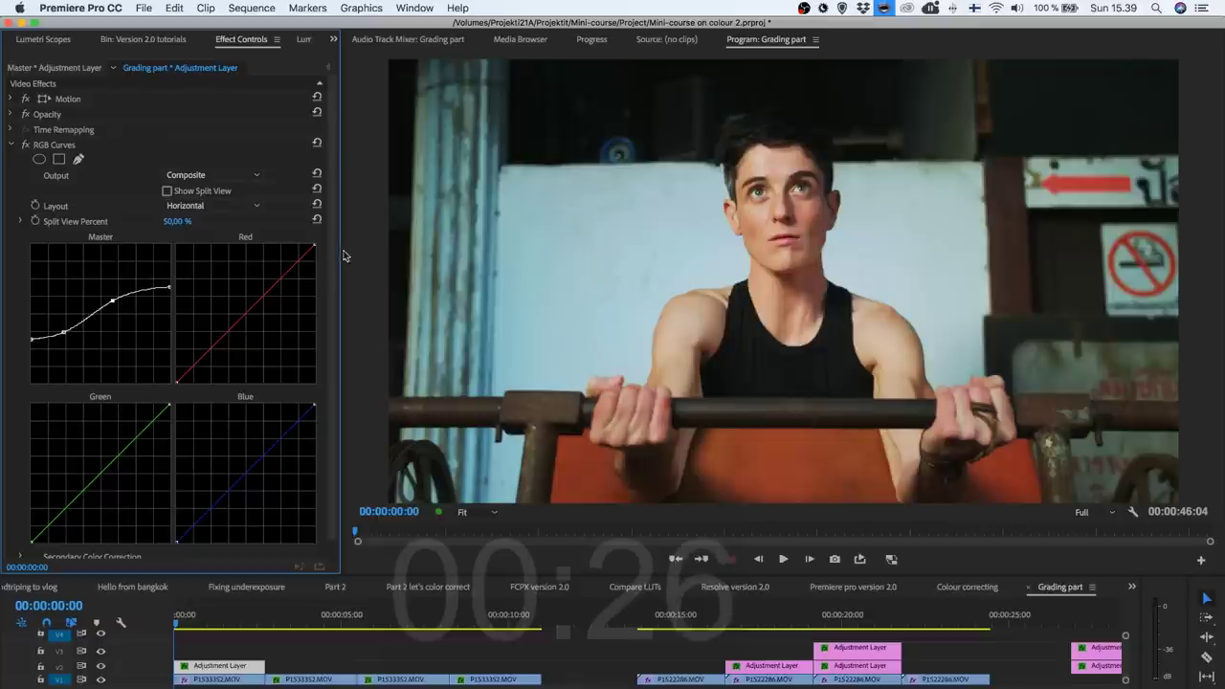
Lower Blue highlights, raise Blue shadows, ease Green highlights down, and shape Red into an S-curve.
drag(317, 407, 280, 465)
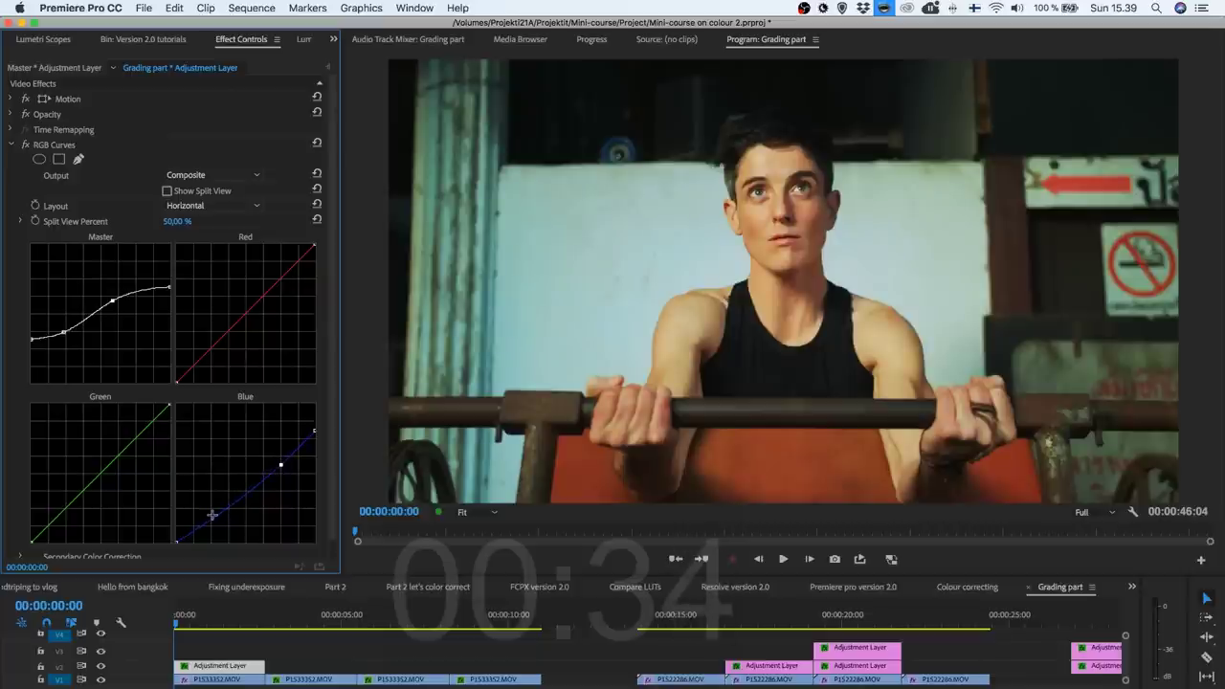
drag(212, 516, 208, 509)
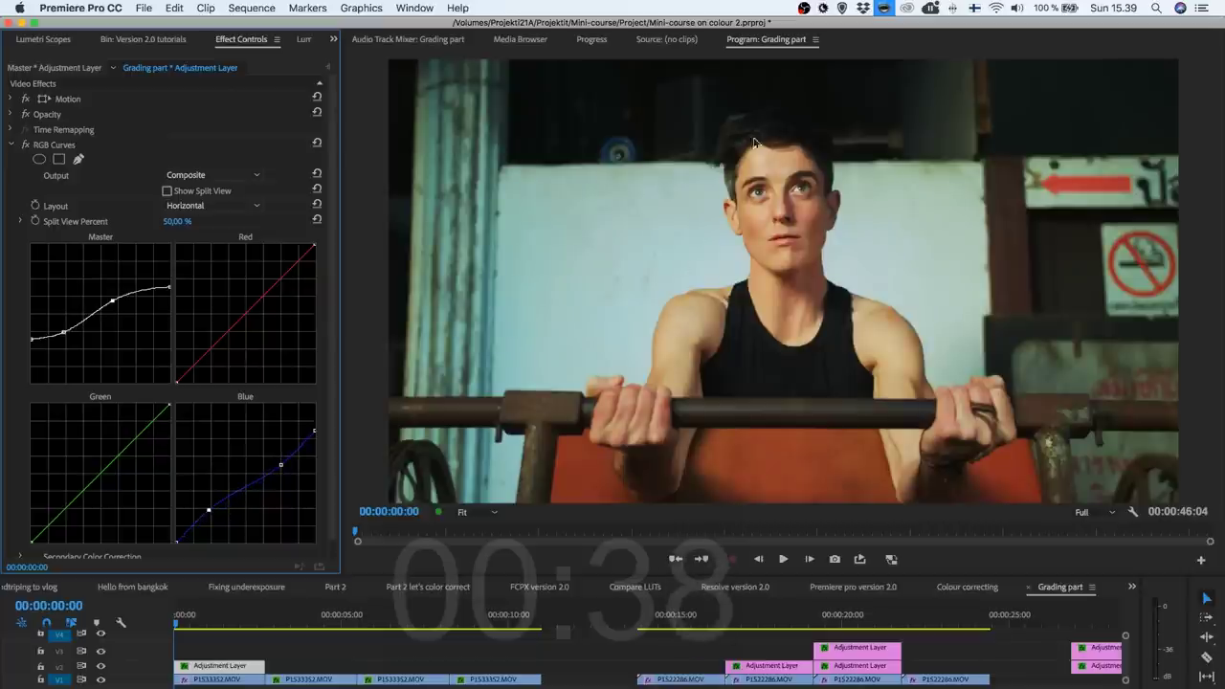
drag(168, 406, 169, 412)
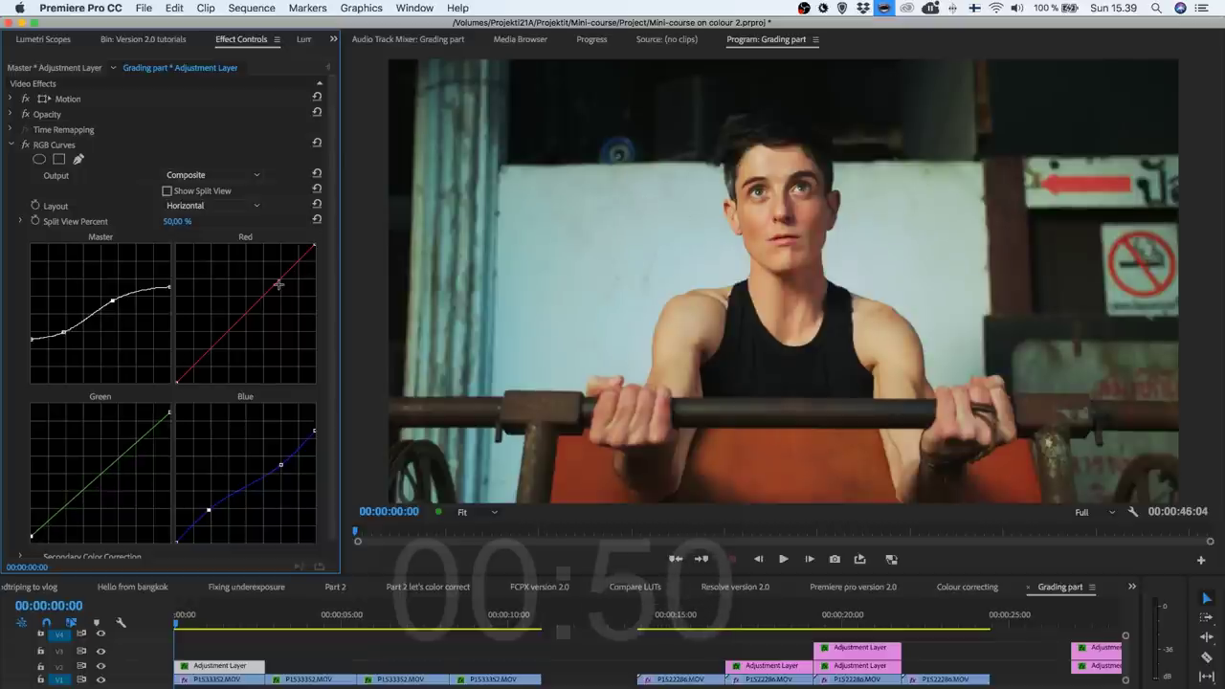
drag(269, 289, 270, 281)
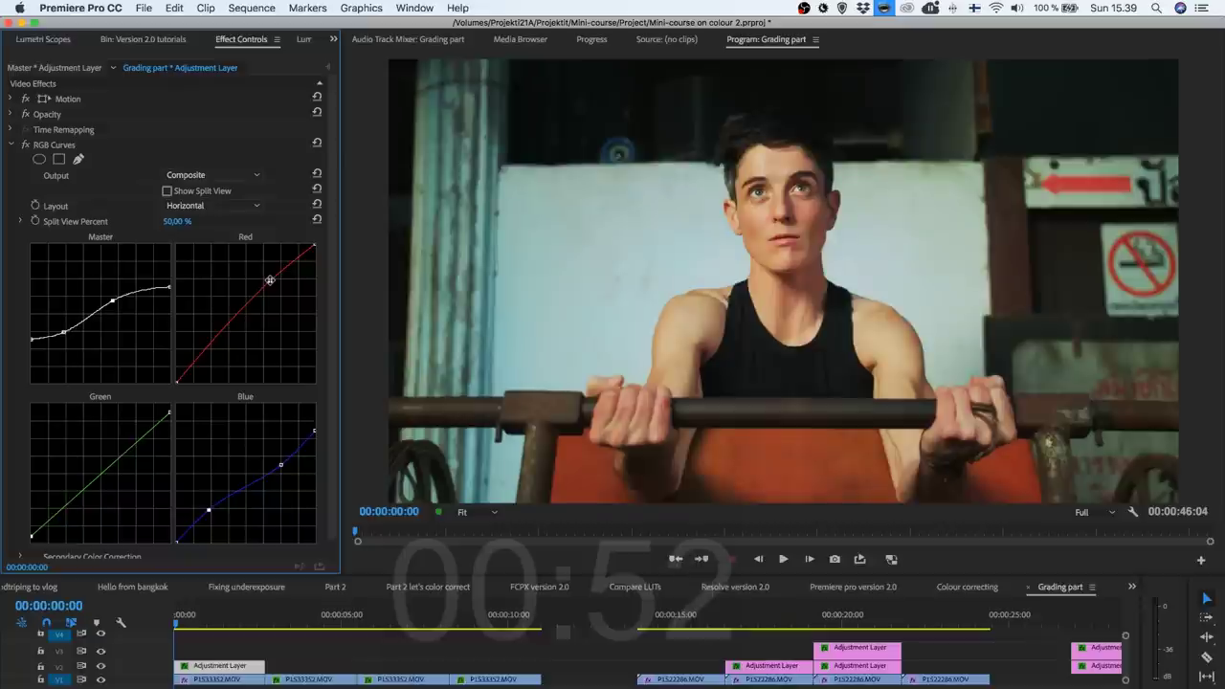
drag(205, 353, 207, 358)
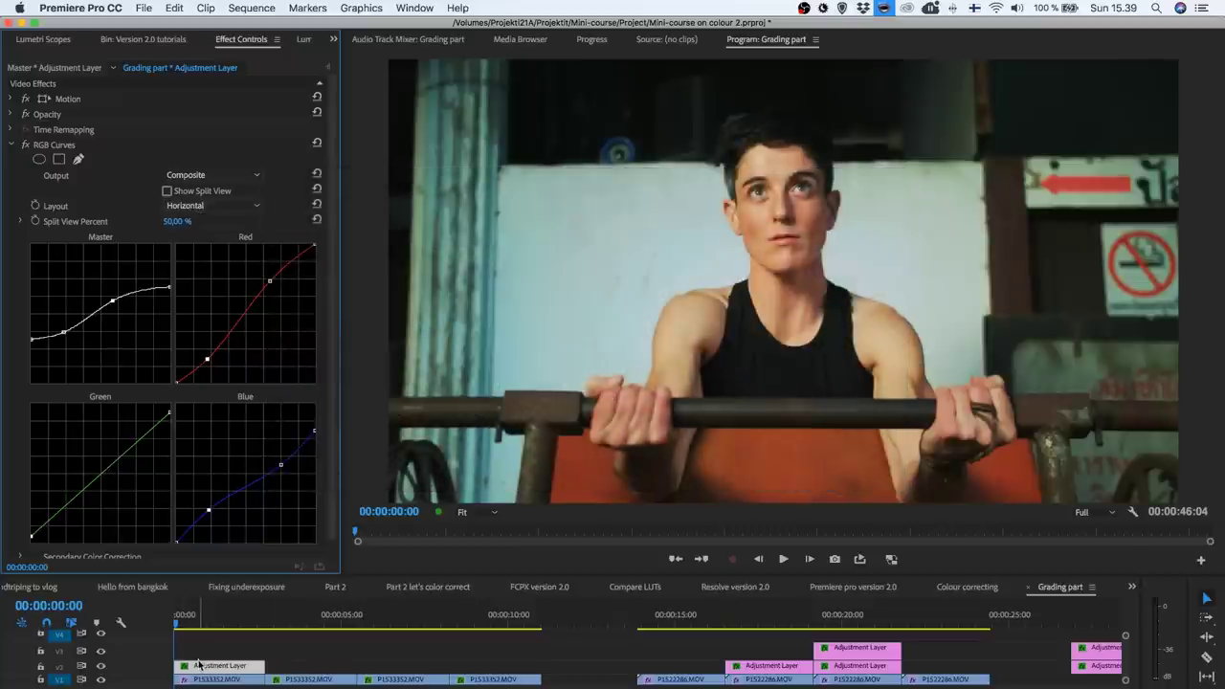
Toggle V2 track output to compare graded and ungraded footage, leaving it on.
click(102, 664)
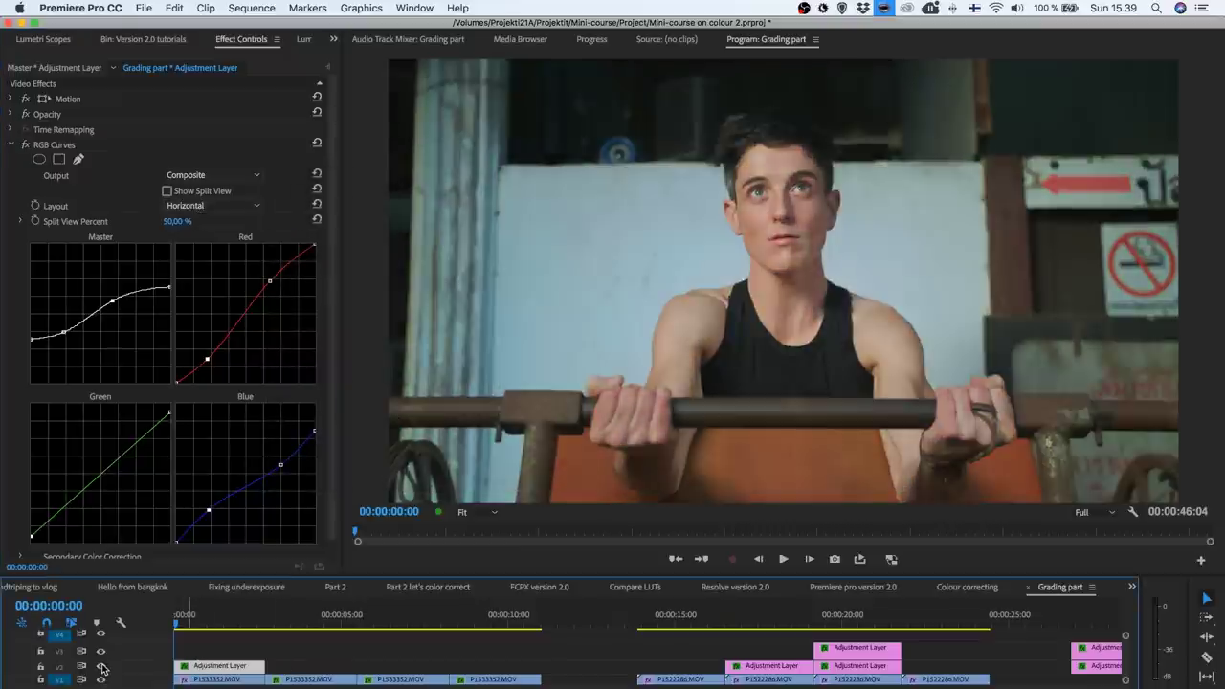
click(101, 667)
click(102, 667)
click(102, 667)
Move the playhead to the next edit at 00:00:02:19.
click(218, 679)
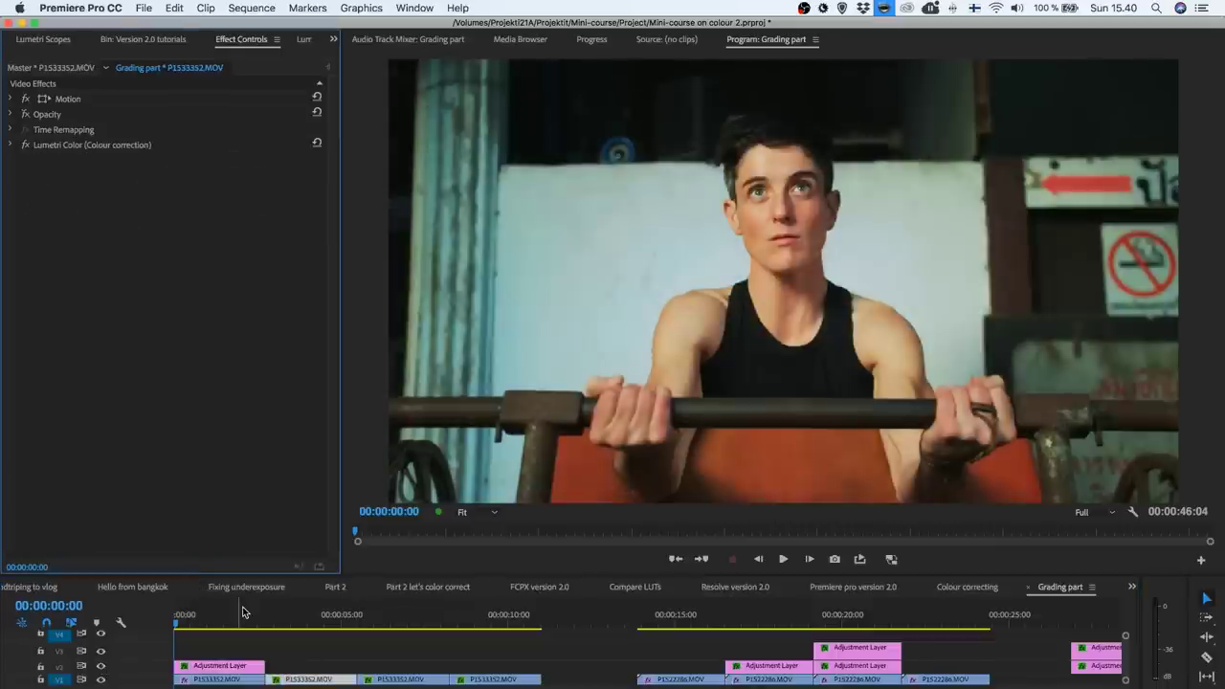
key(Down)
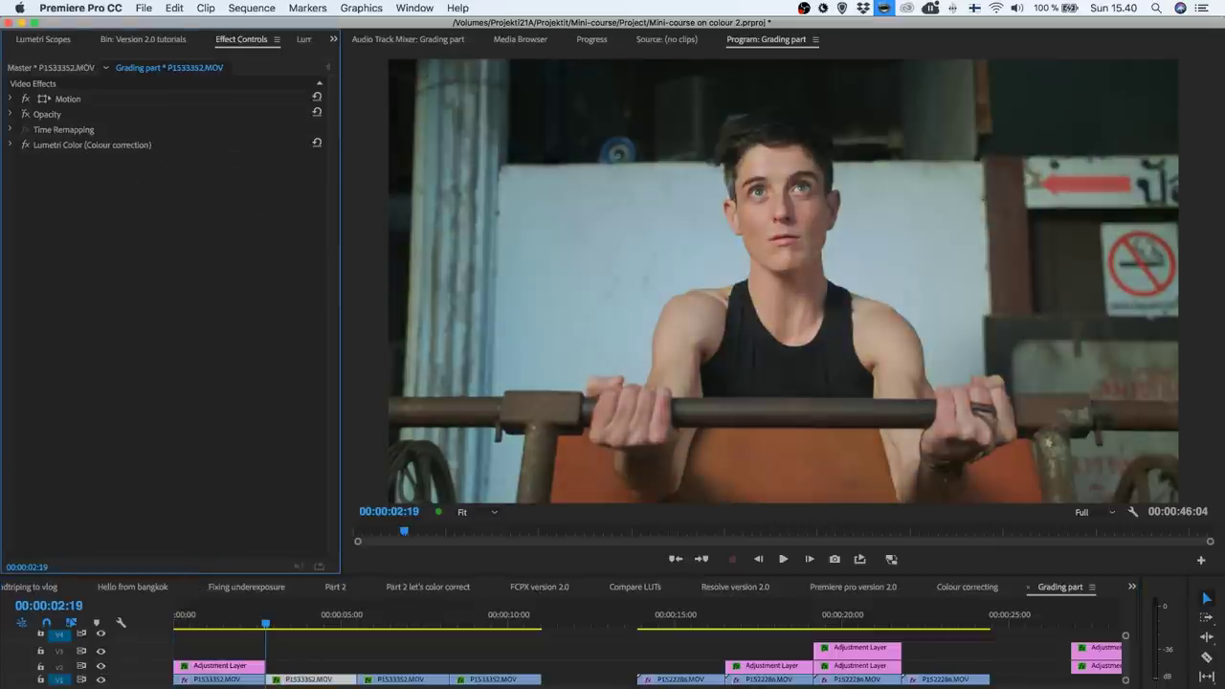
click(280, 682)
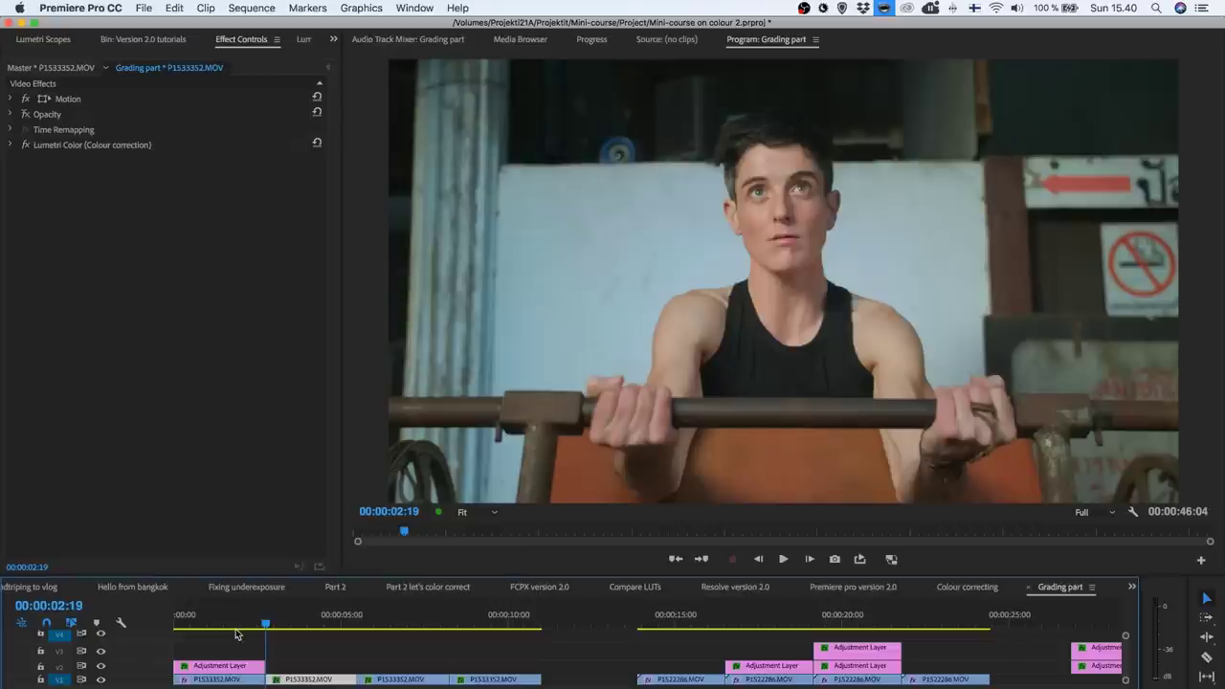
Alt-drag the adjustment layer over the second clip, reset its RGB Curves, and confirm Overlay blending.
drag(222, 670, 312, 673)
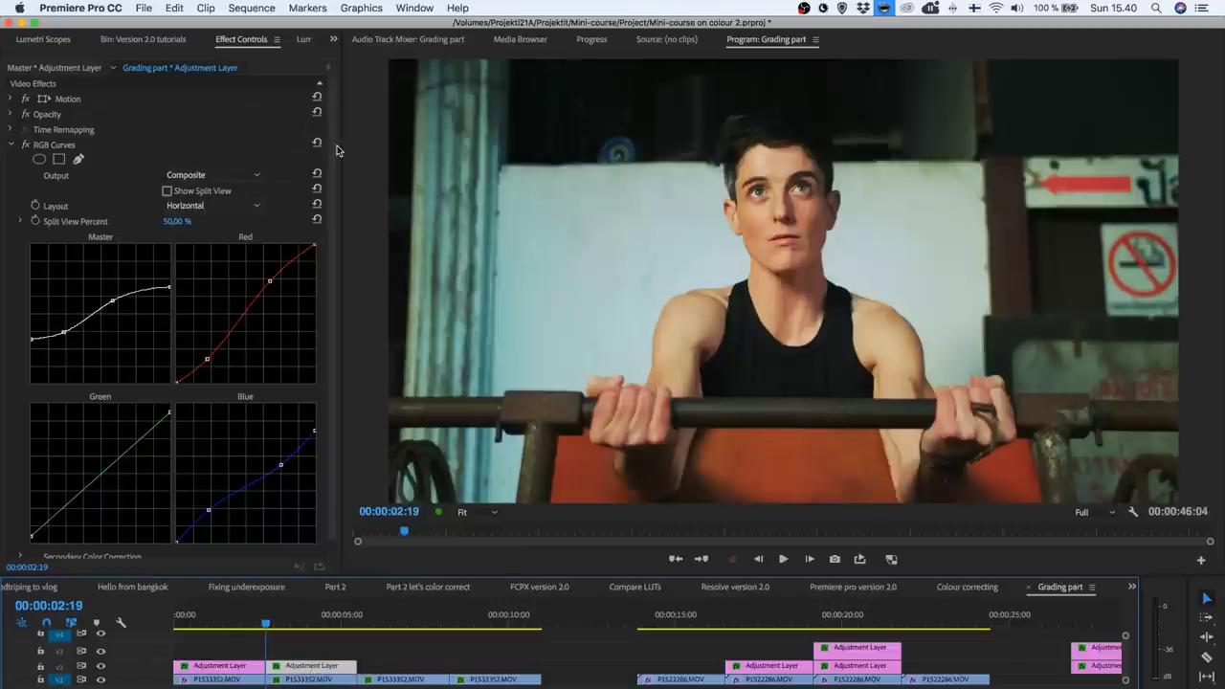
click(316, 142)
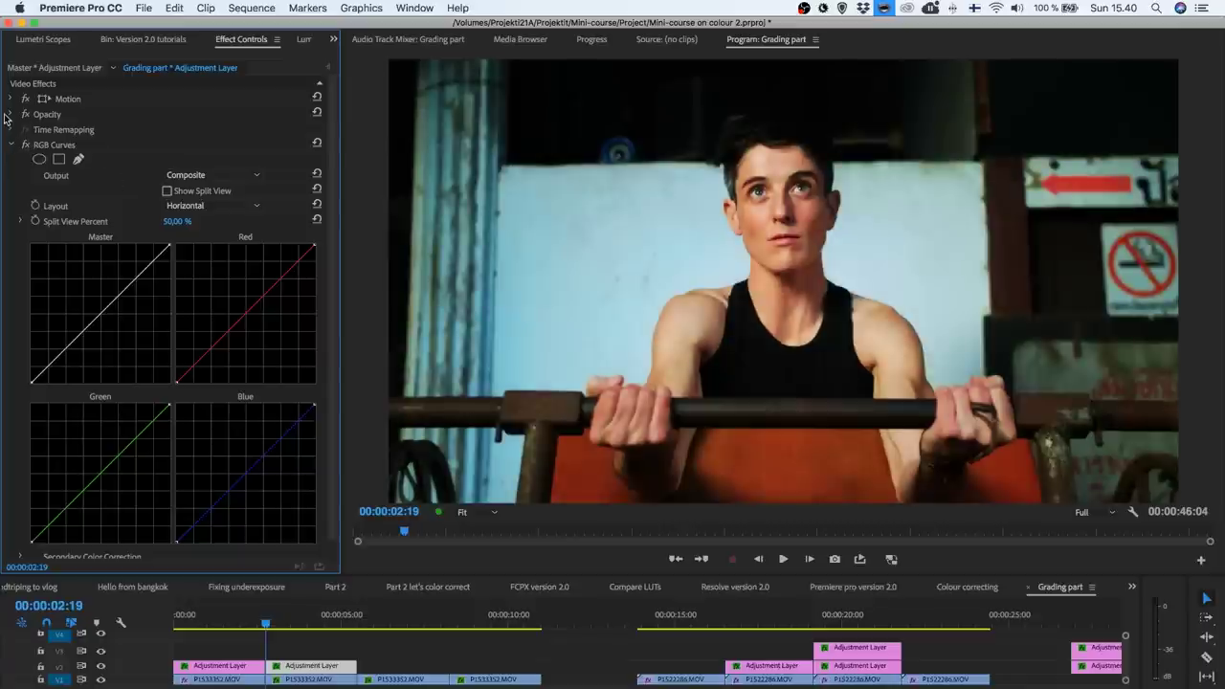
click(9, 113)
click(10, 114)
Lift the Master curve's blacks, lower its highlights, and add points bending shadows and softening highlights.
drag(33, 381, 29, 331)
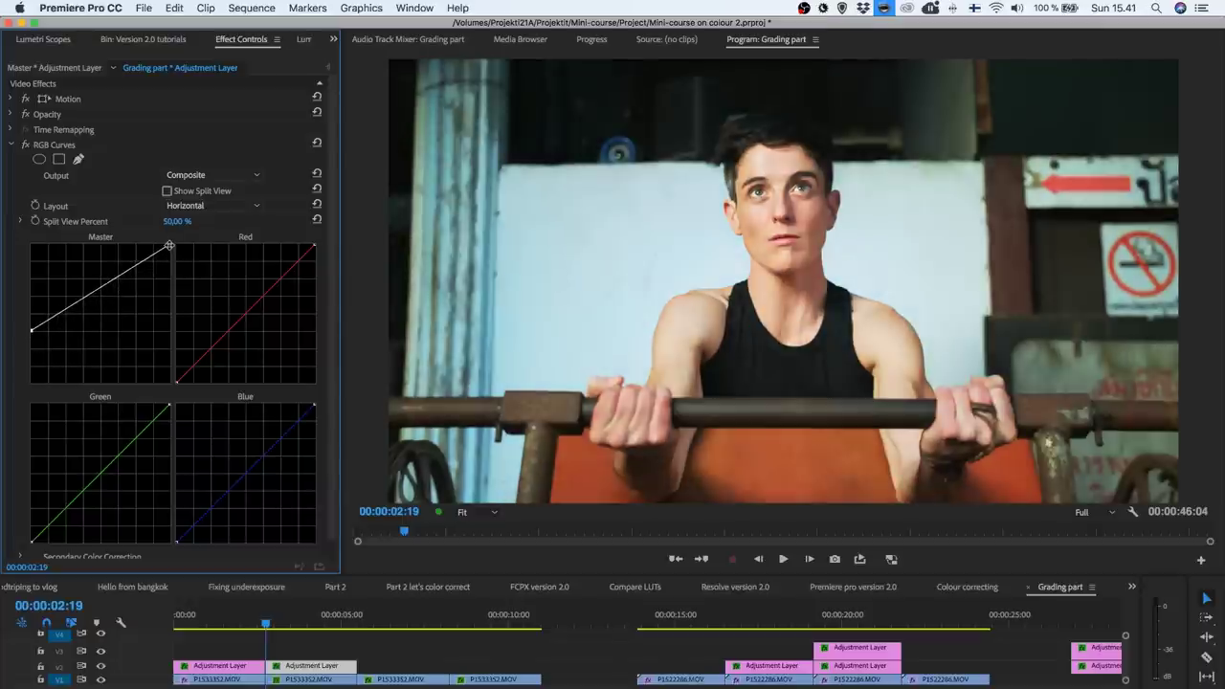
drag(169, 246, 175, 268)
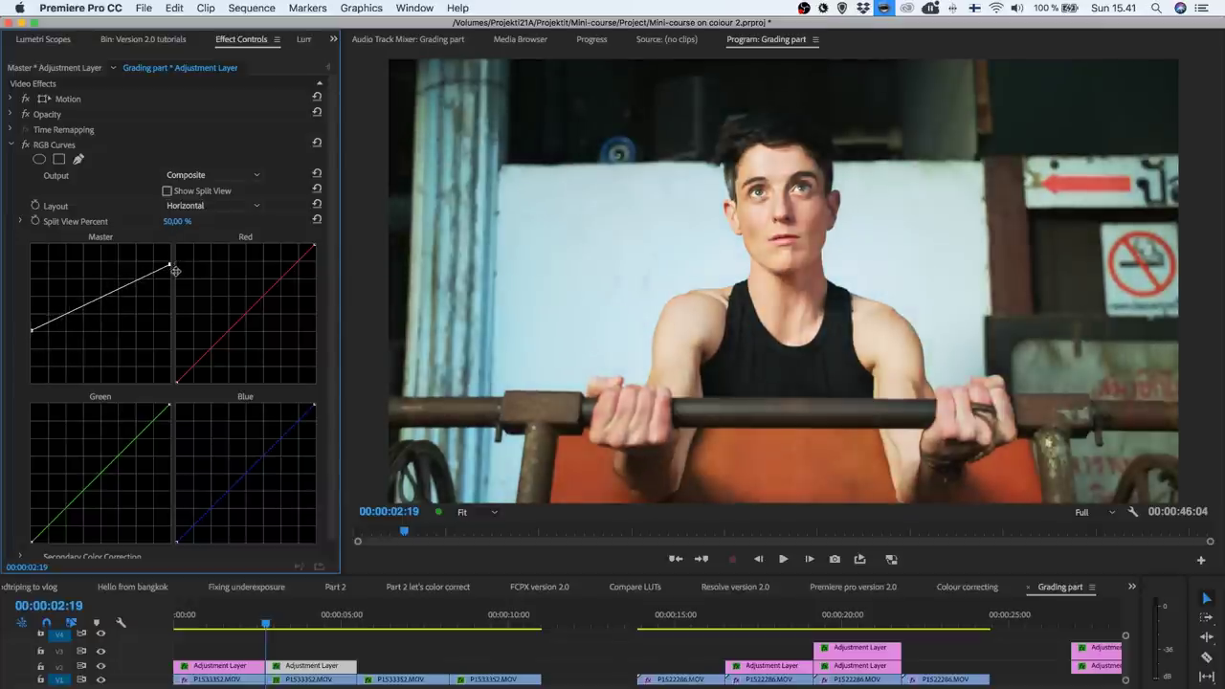
click(70, 313)
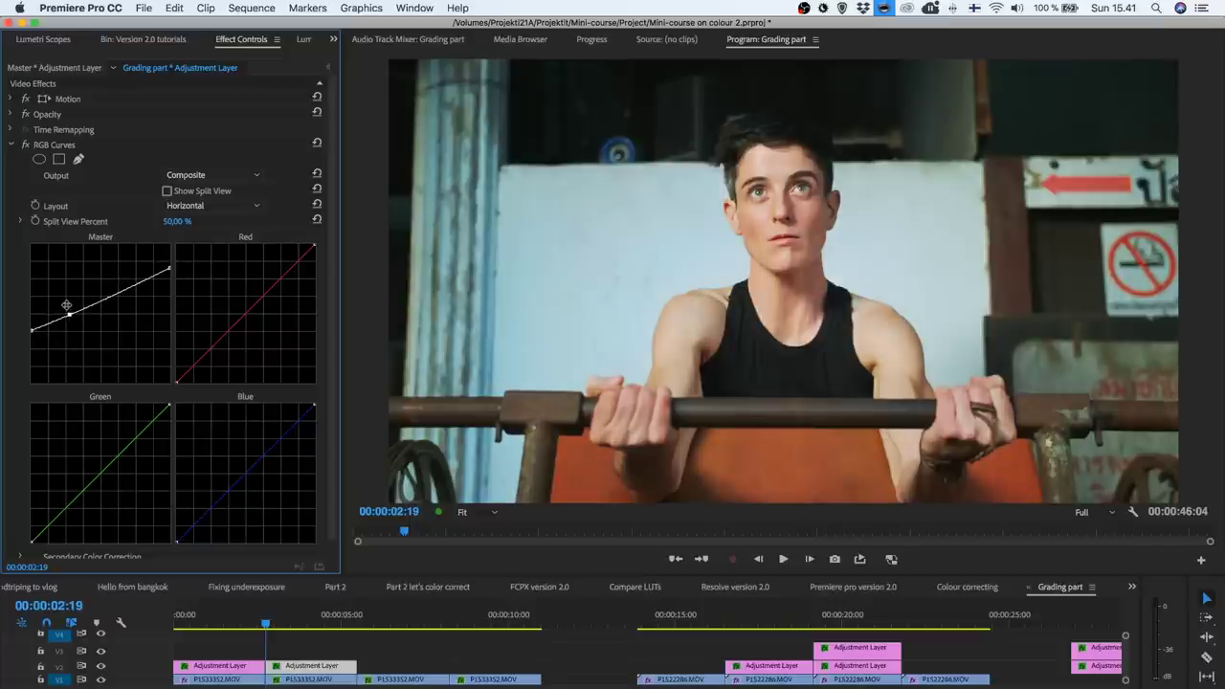
drag(66, 304, 65, 299)
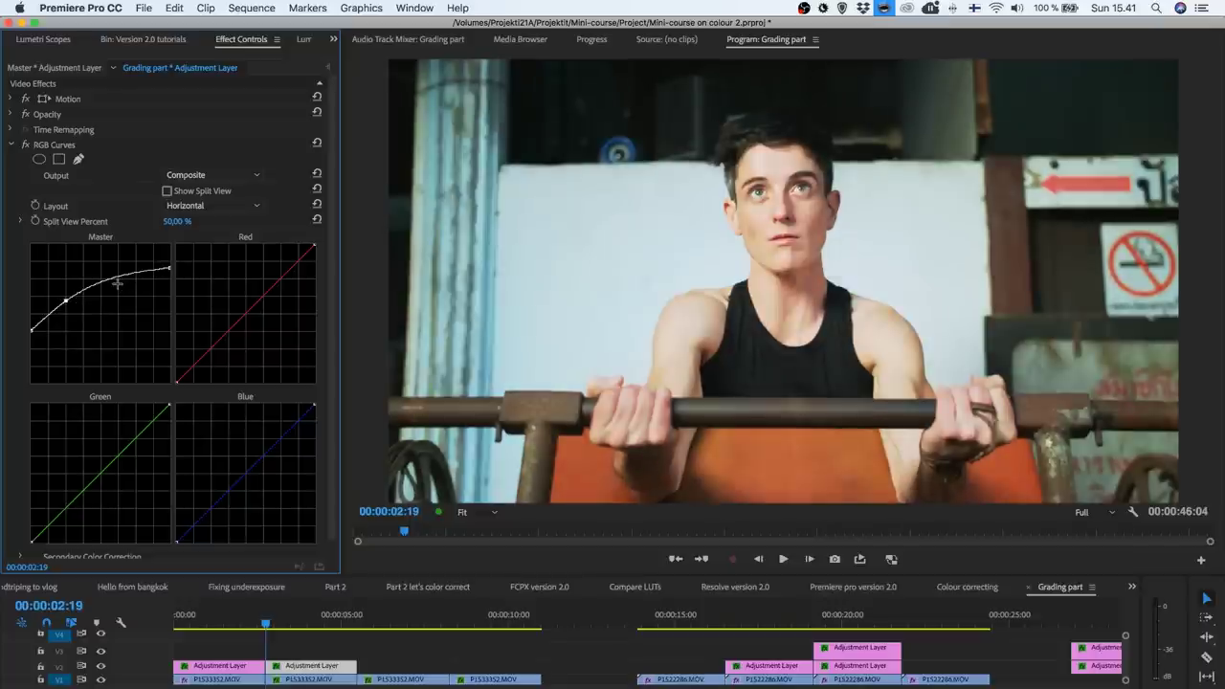
drag(111, 280, 111, 283)
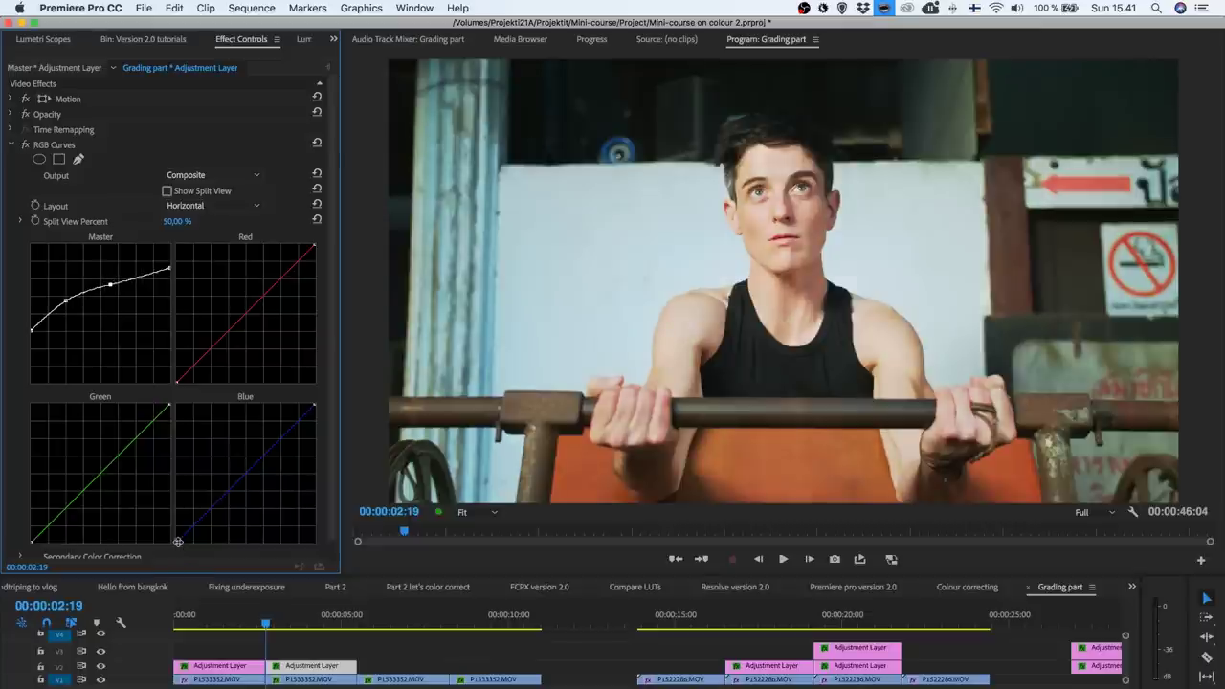
Raise the Blue and Green shadow endpoints and pull down the Red highlight endpoint.
drag(178, 542, 169, 496)
drag(313, 243, 320, 261)
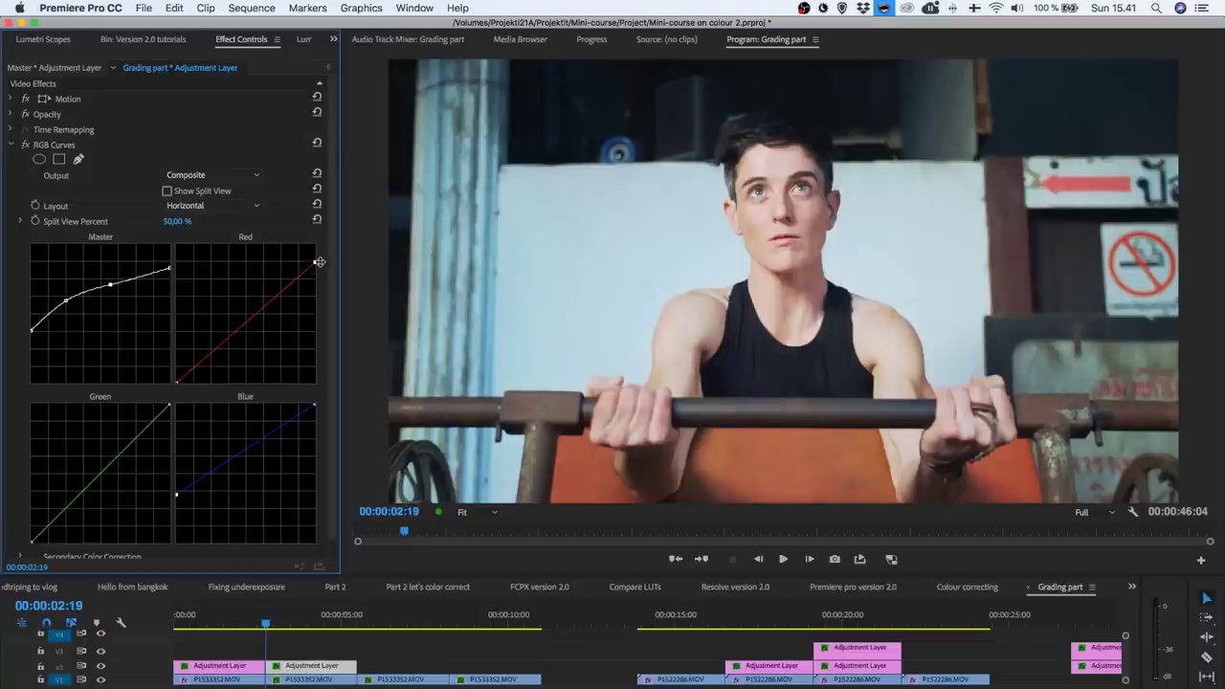
drag(31, 541, 31, 529)
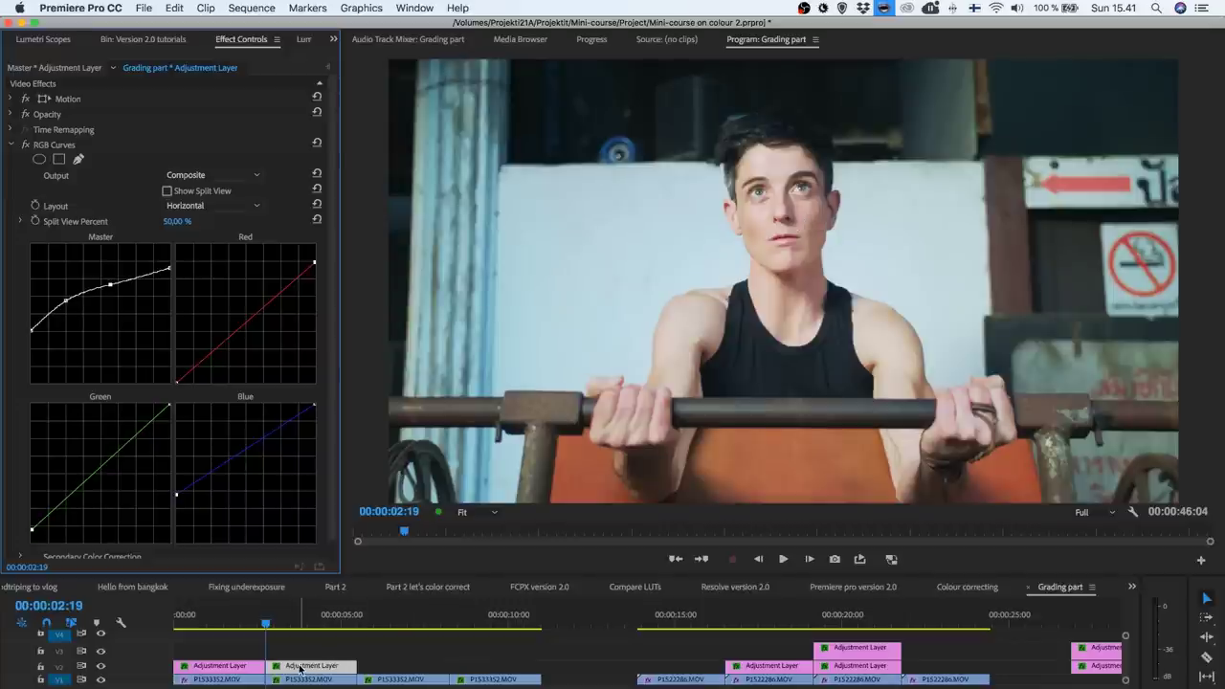
Alt-drag a copy of the adjustment layer onto V3 and delete its RGB Curves effect.
drag(300, 667, 298, 656)
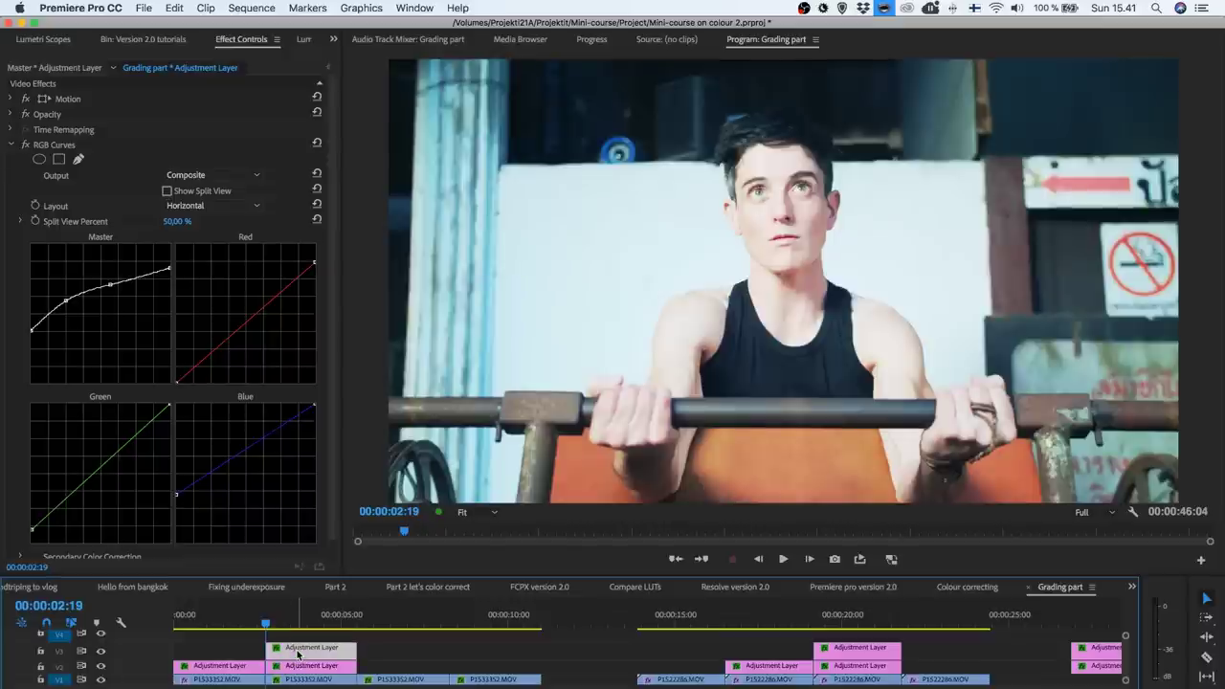
click(55, 153)
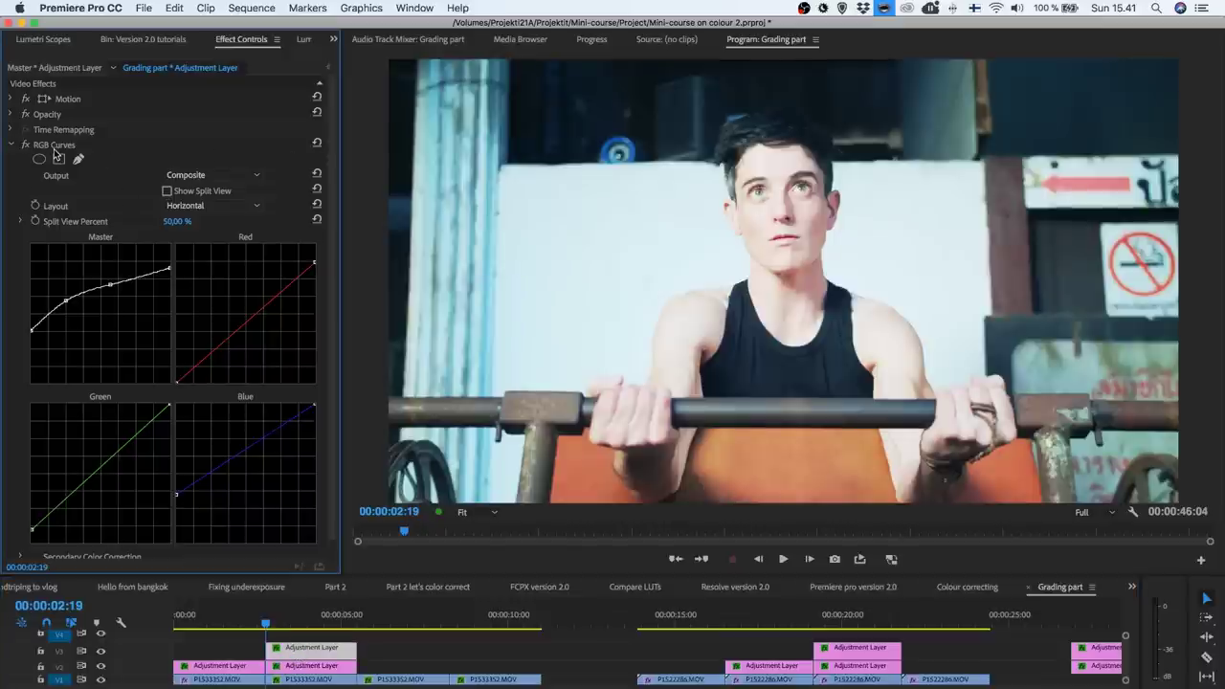
click(54, 145)
key(Delete)
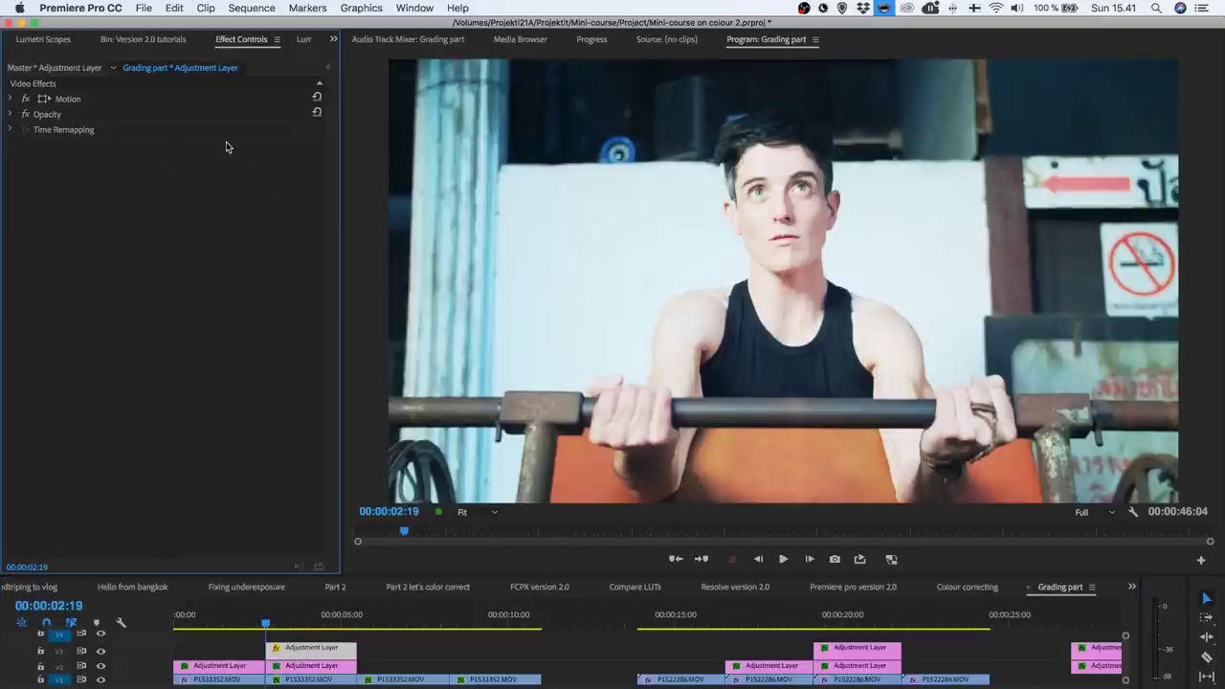
Set the V3 adjustment layer's blend mode to Multiply.
click(11, 114)
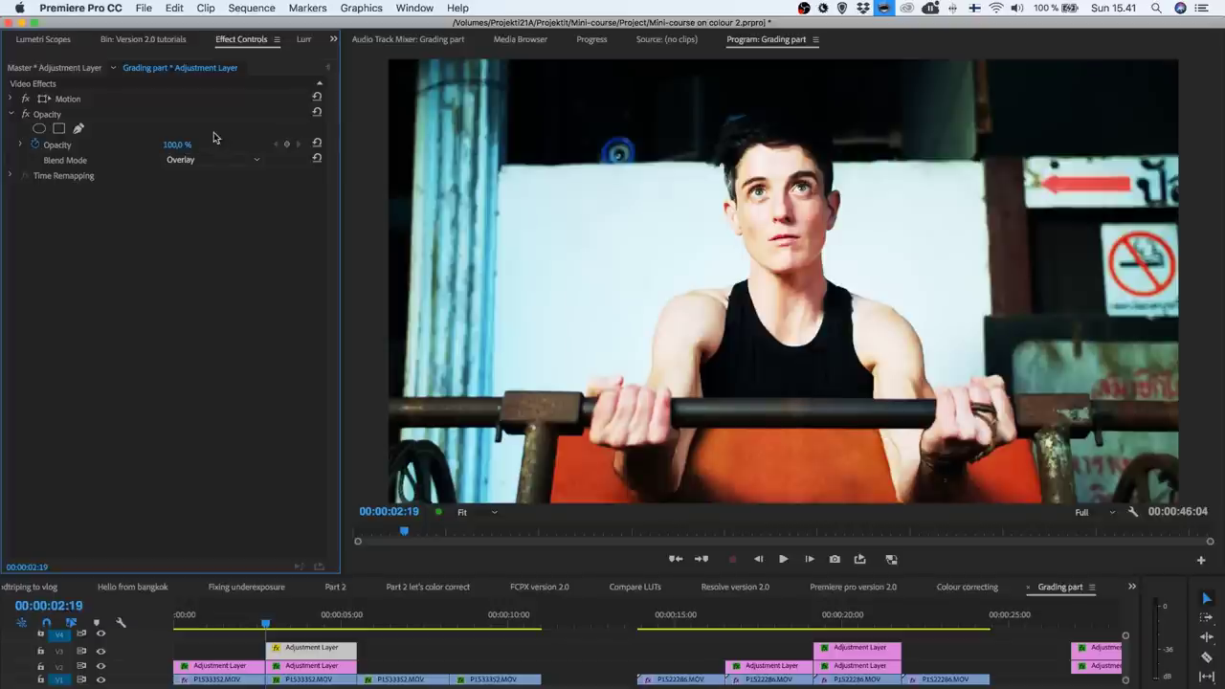
click(221, 159)
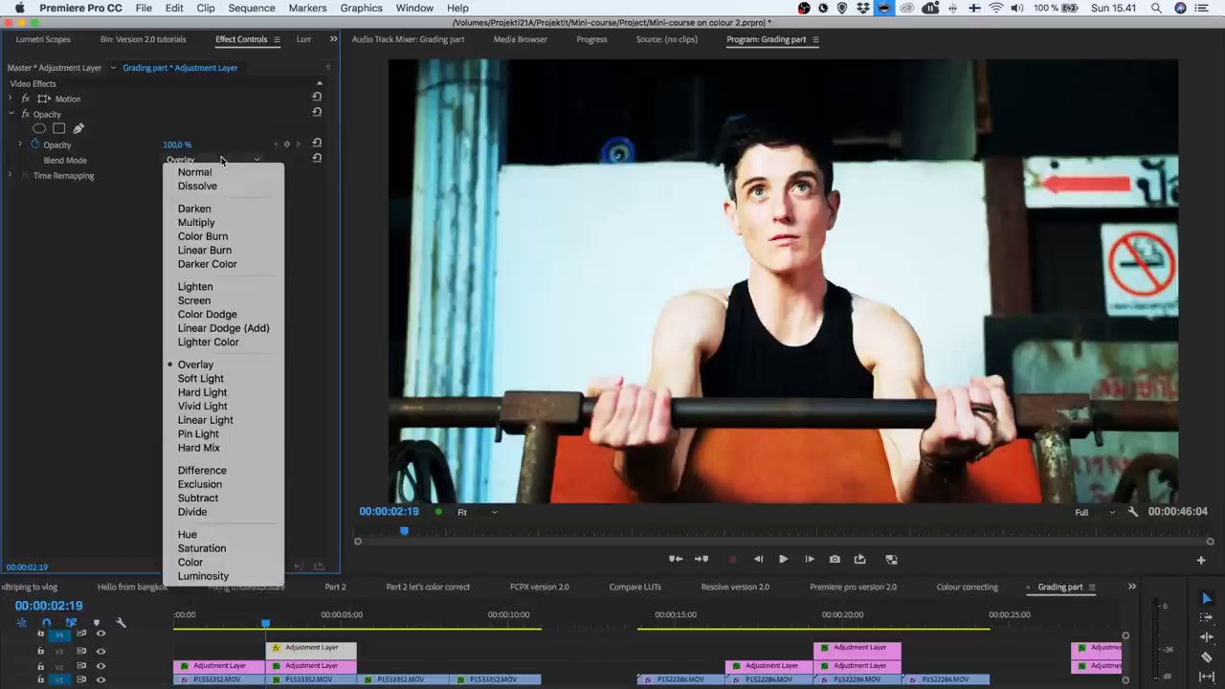
click(213, 222)
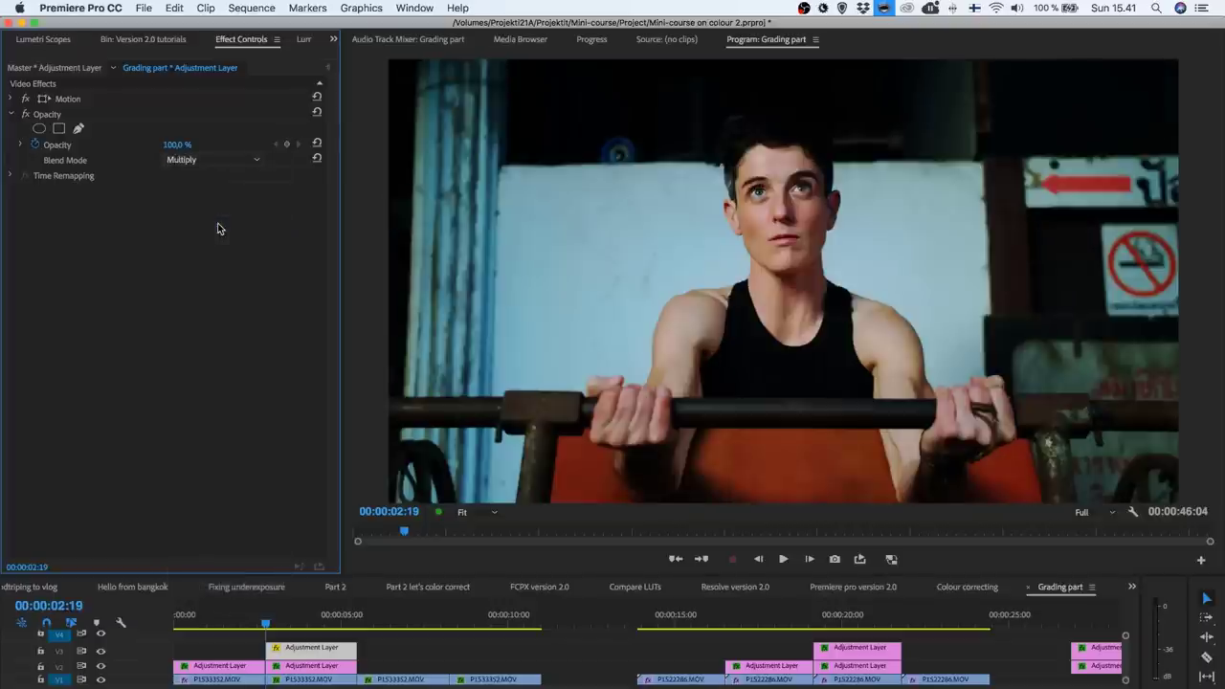
click(334, 39)
Apply Tint to the V3 adjustment layer and set its blend mode back to Normal.
click(368, 61)
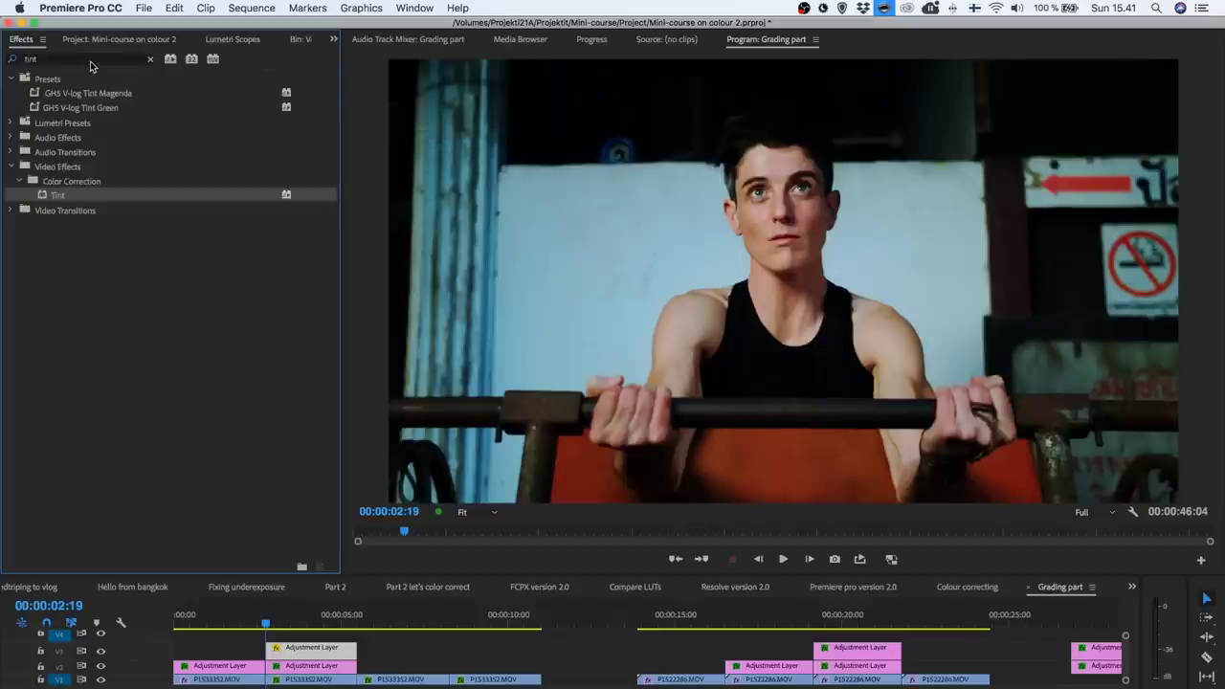
drag(255, 531, 304, 649)
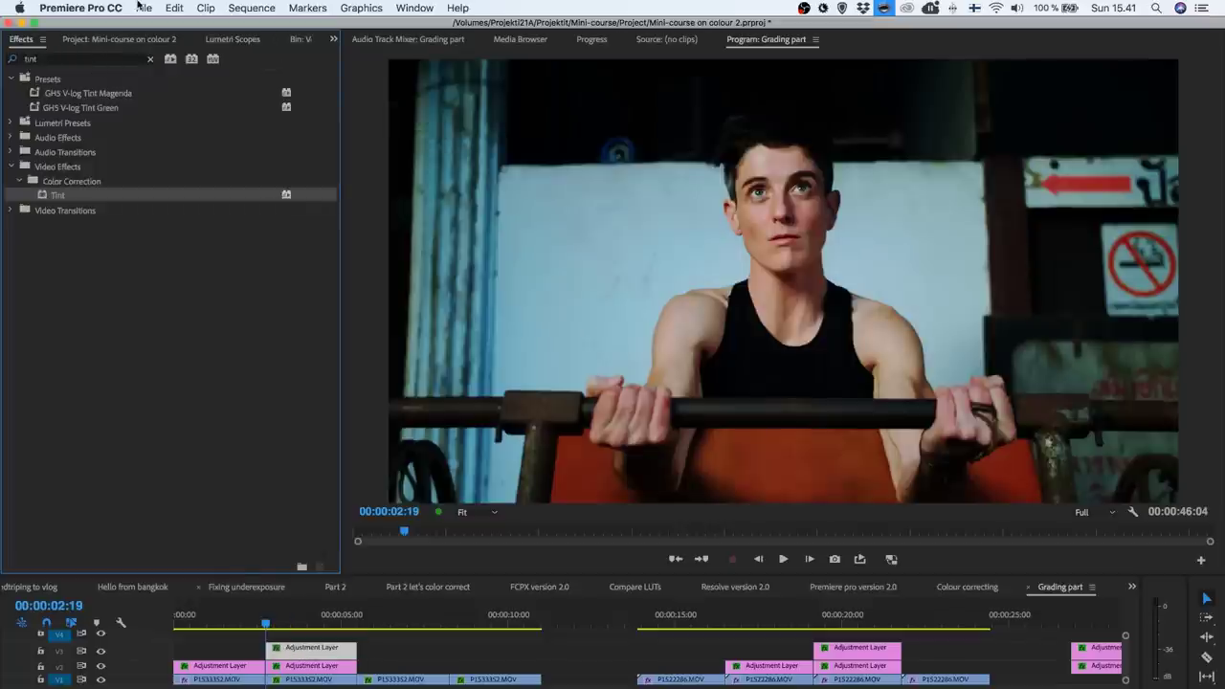
click(334, 39)
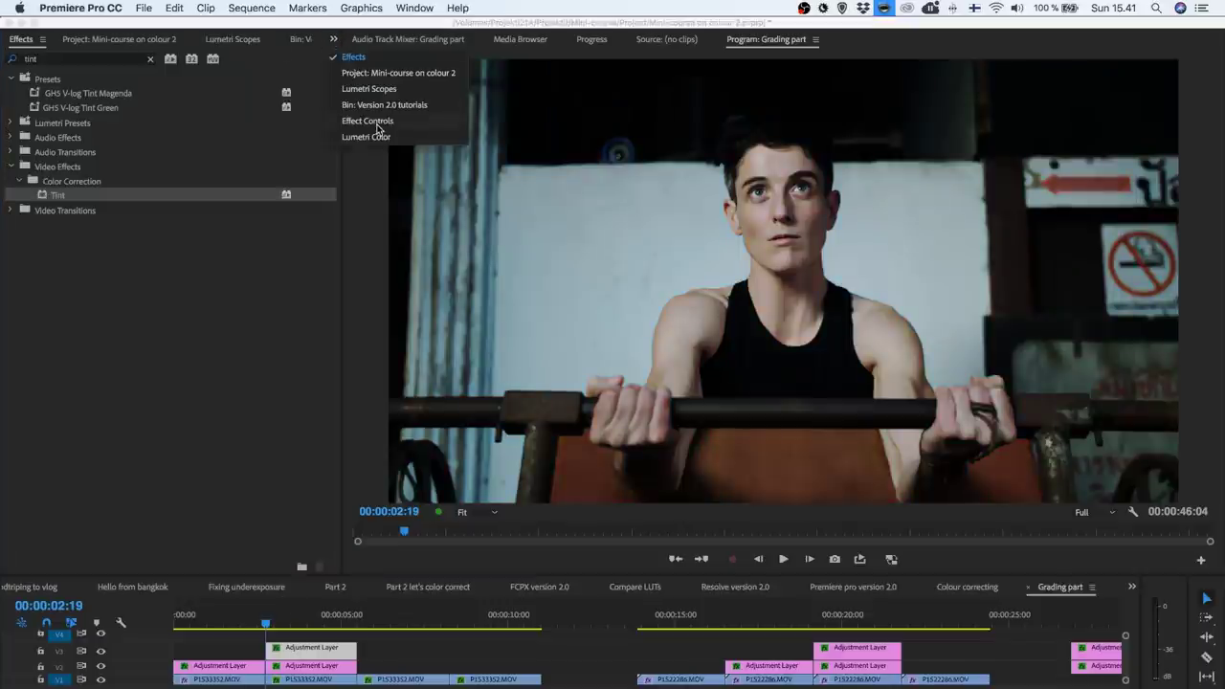
click(367, 121)
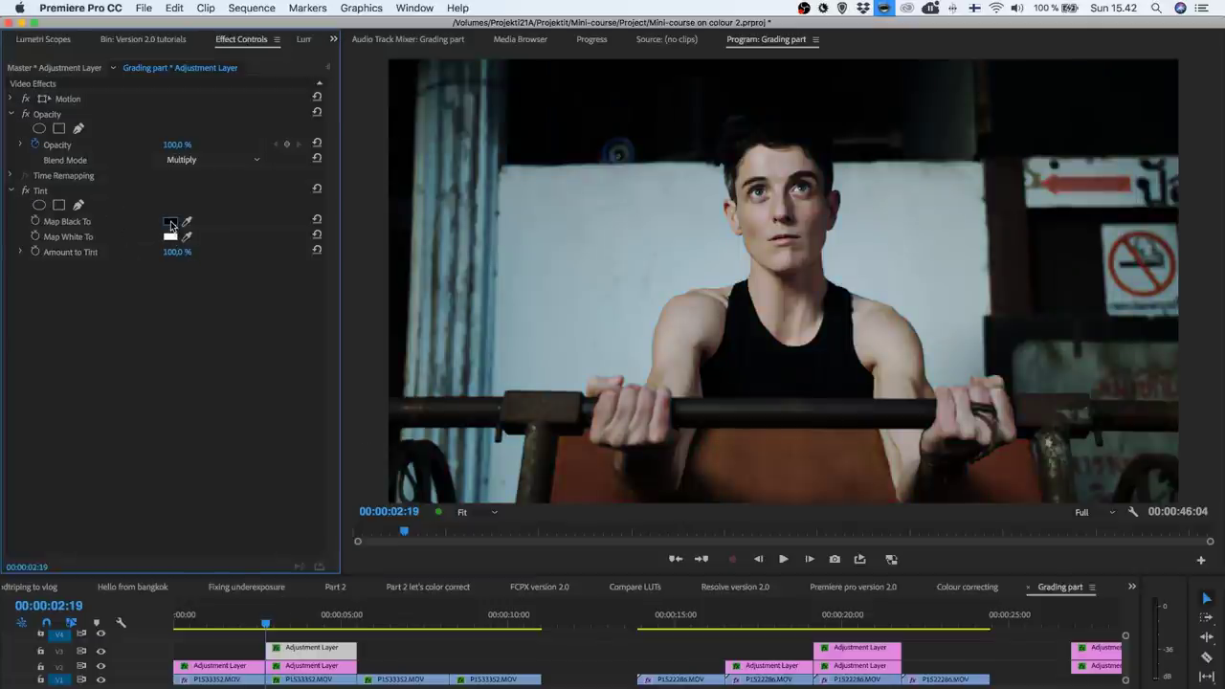
click(203, 160)
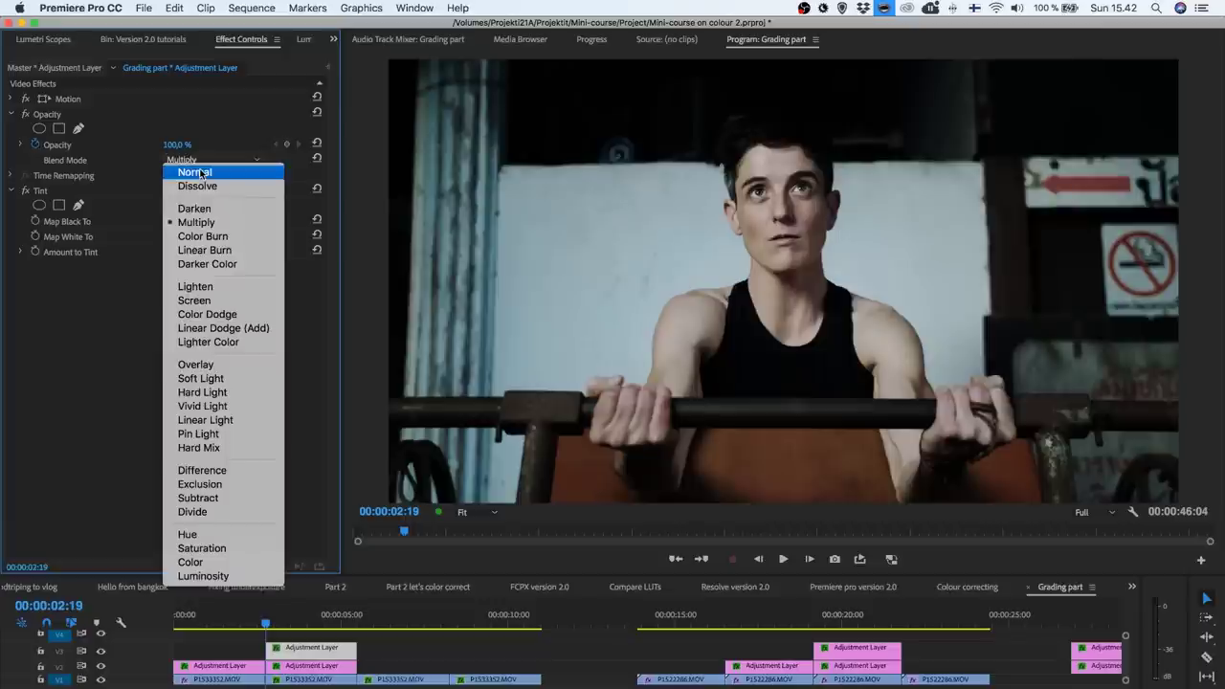
click(181, 200)
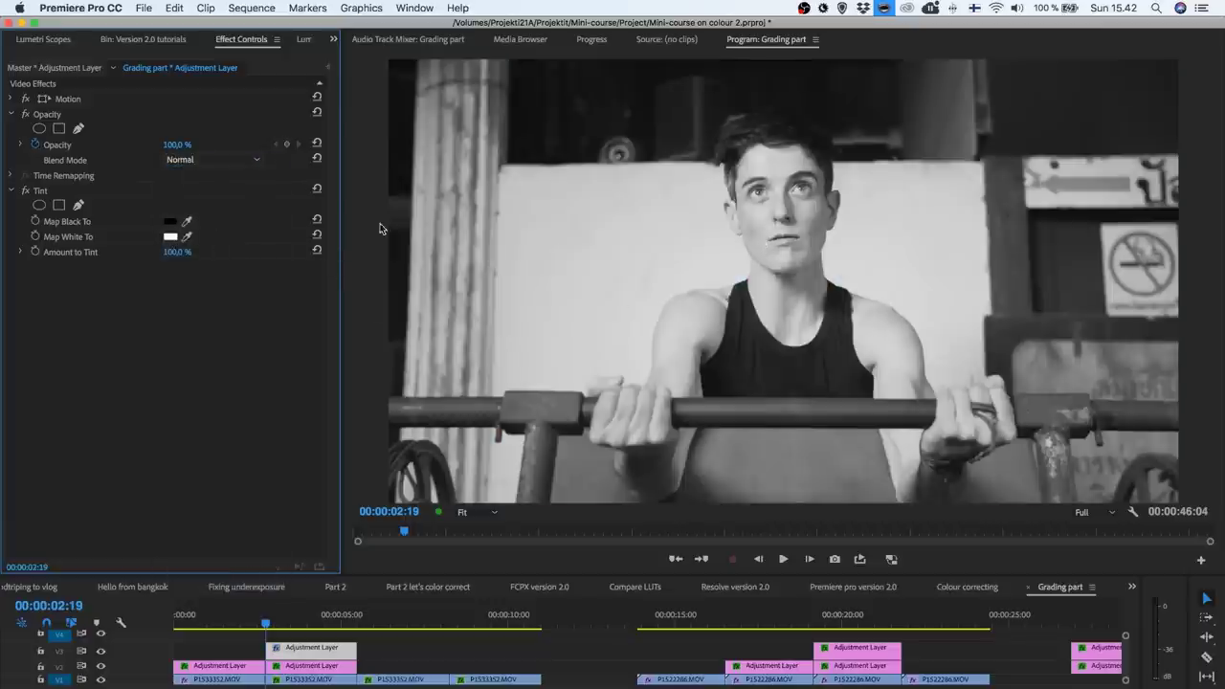
Map Tint's blacks to dark blue 0C2787 and its whites to light blue.
click(170, 221)
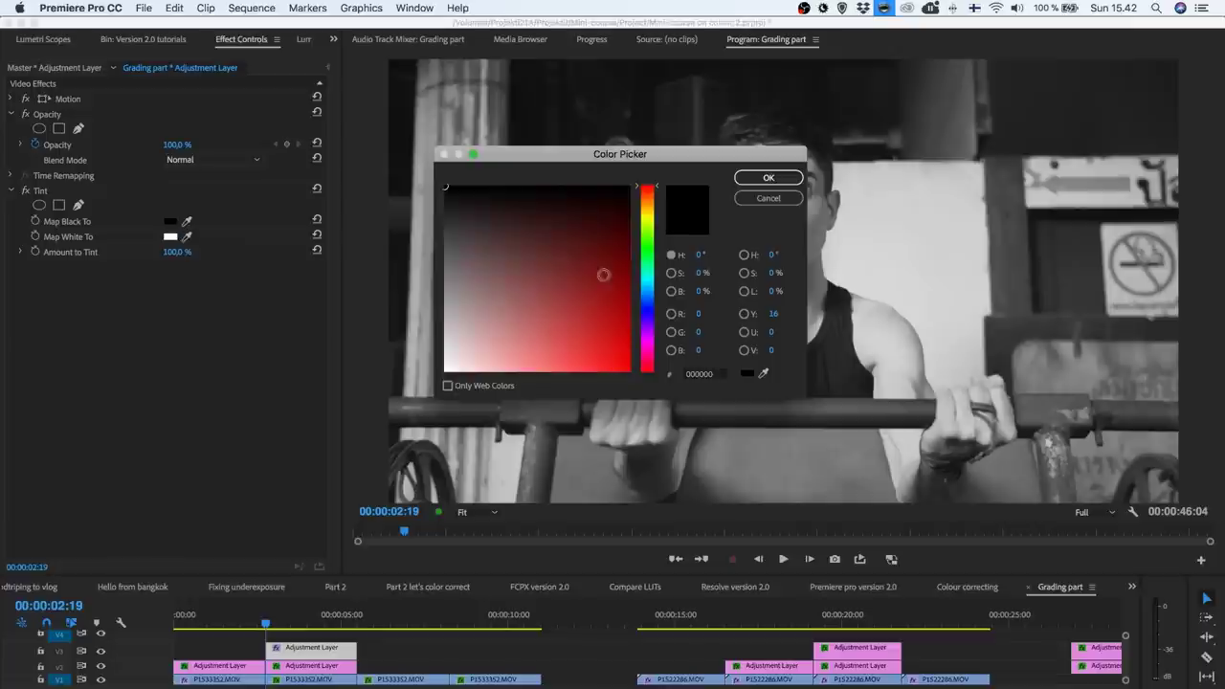
click(645, 302)
click(614, 283)
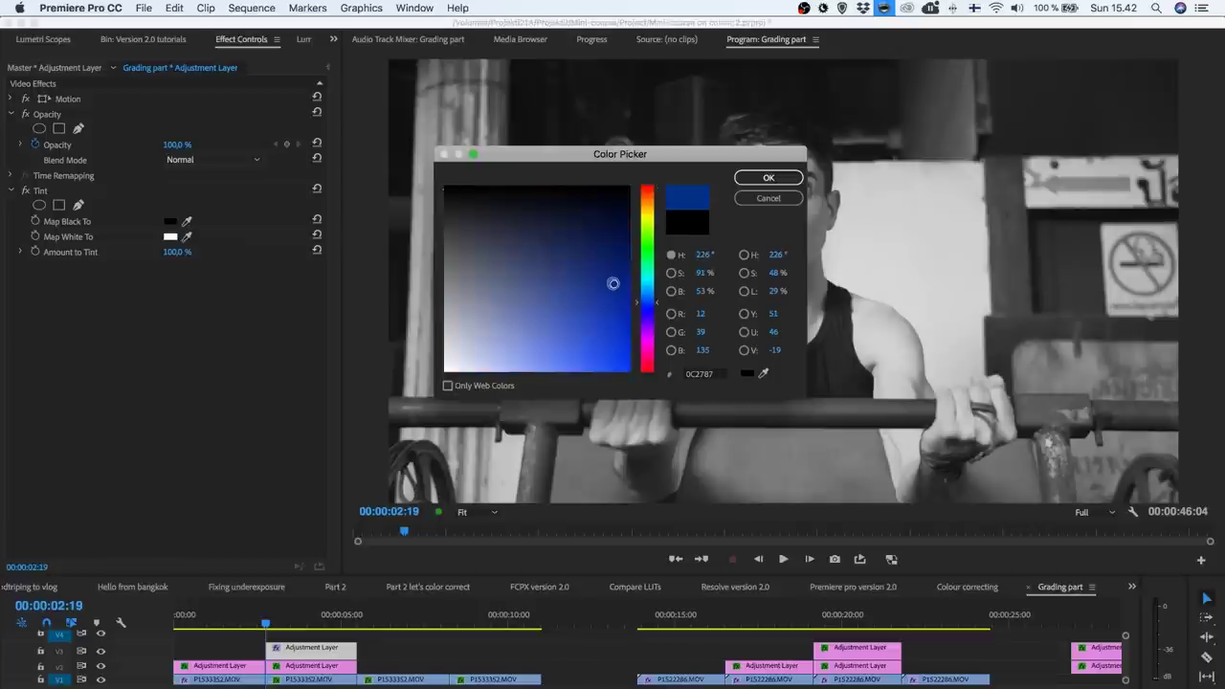
click(612, 313)
click(767, 177)
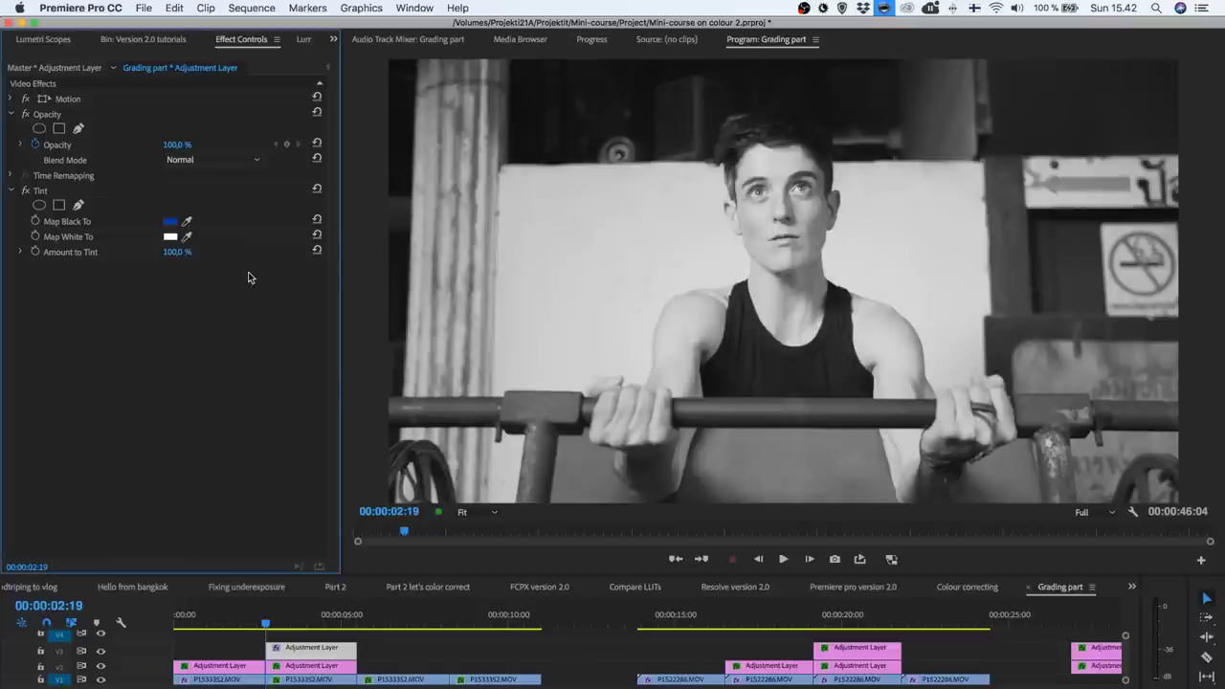
click(170, 237)
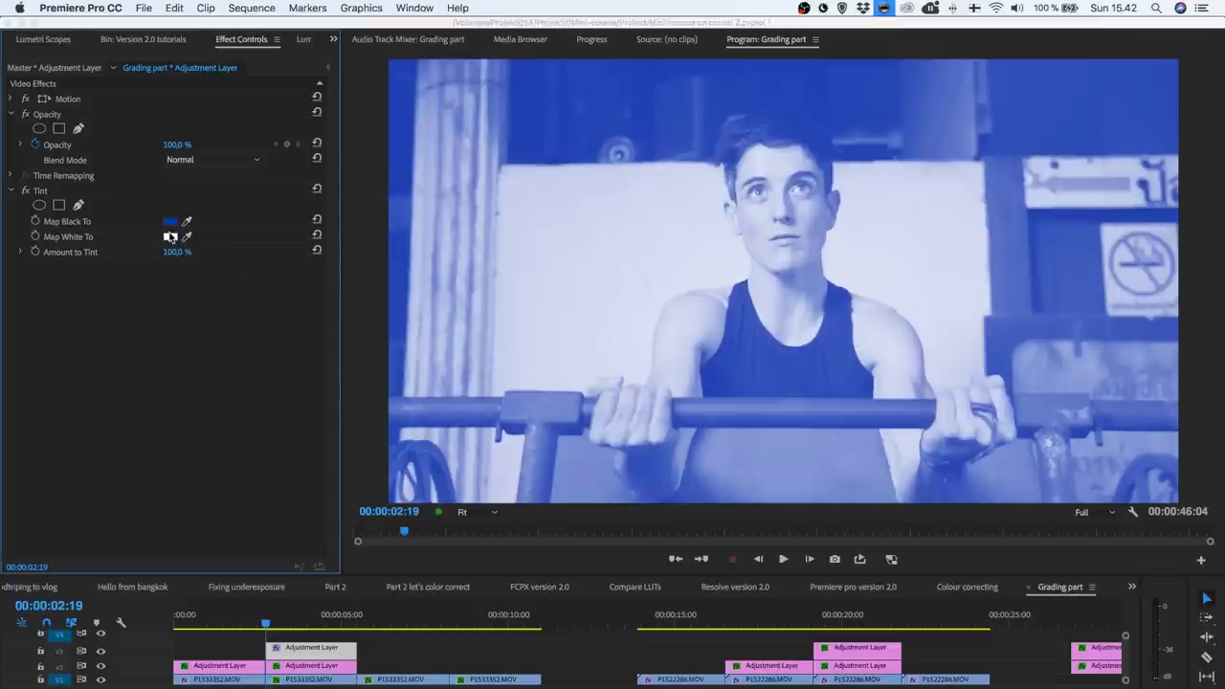
click(647, 287)
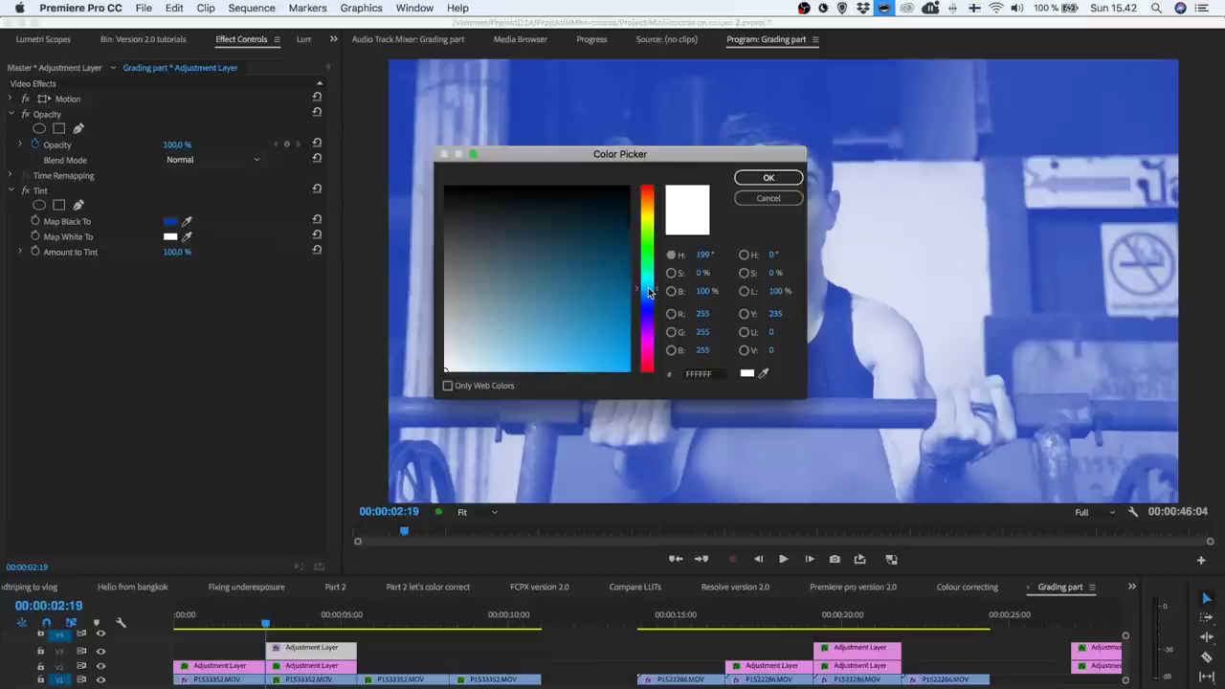
click(592, 321)
click(768, 178)
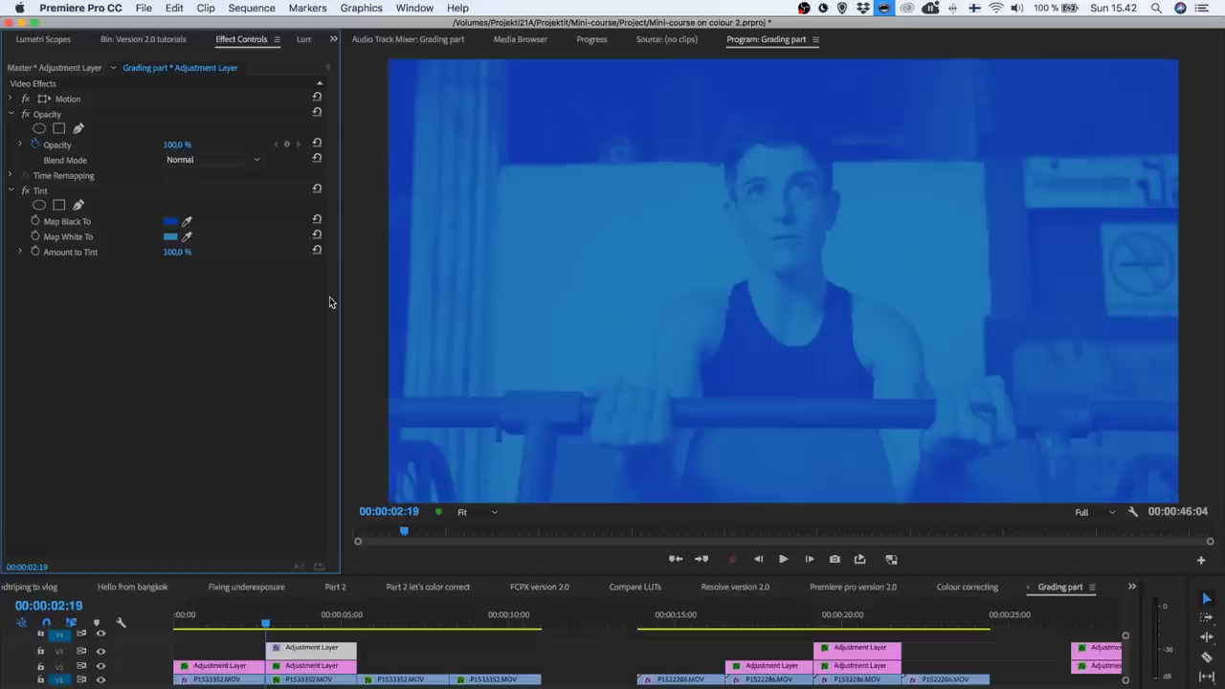
click(196, 160)
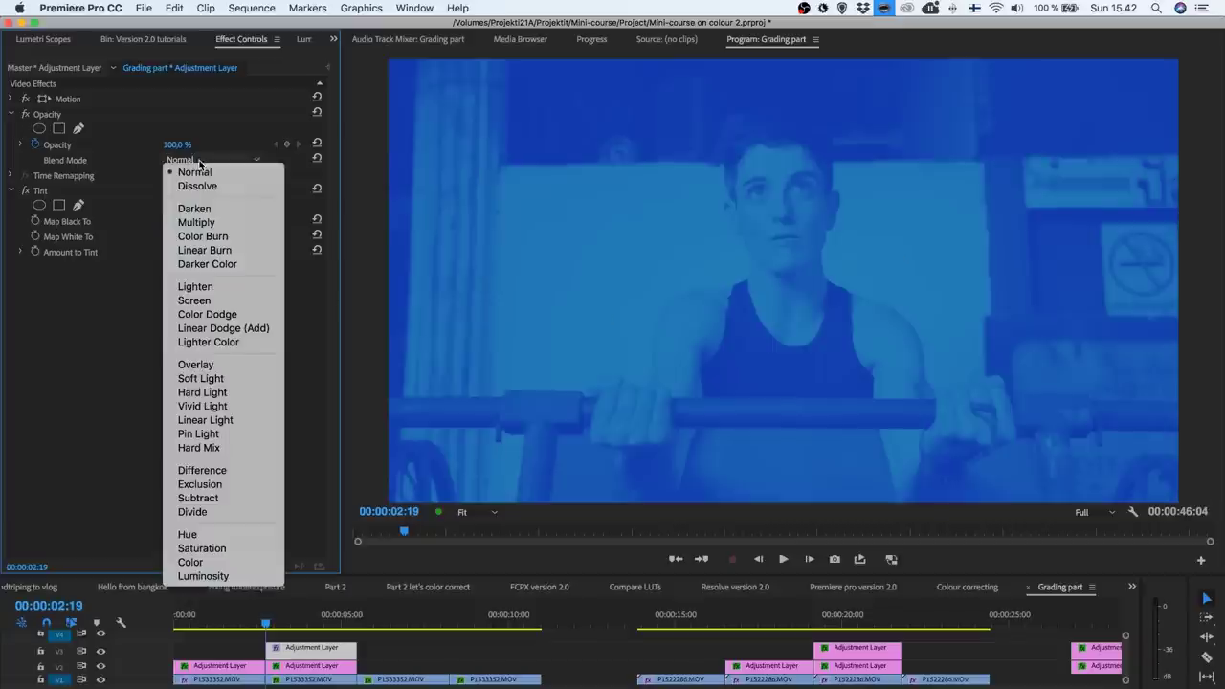
Blend the Tint layer with Multiply at 30% opacity, then select clip P1533352.MOV.
click(233, 223)
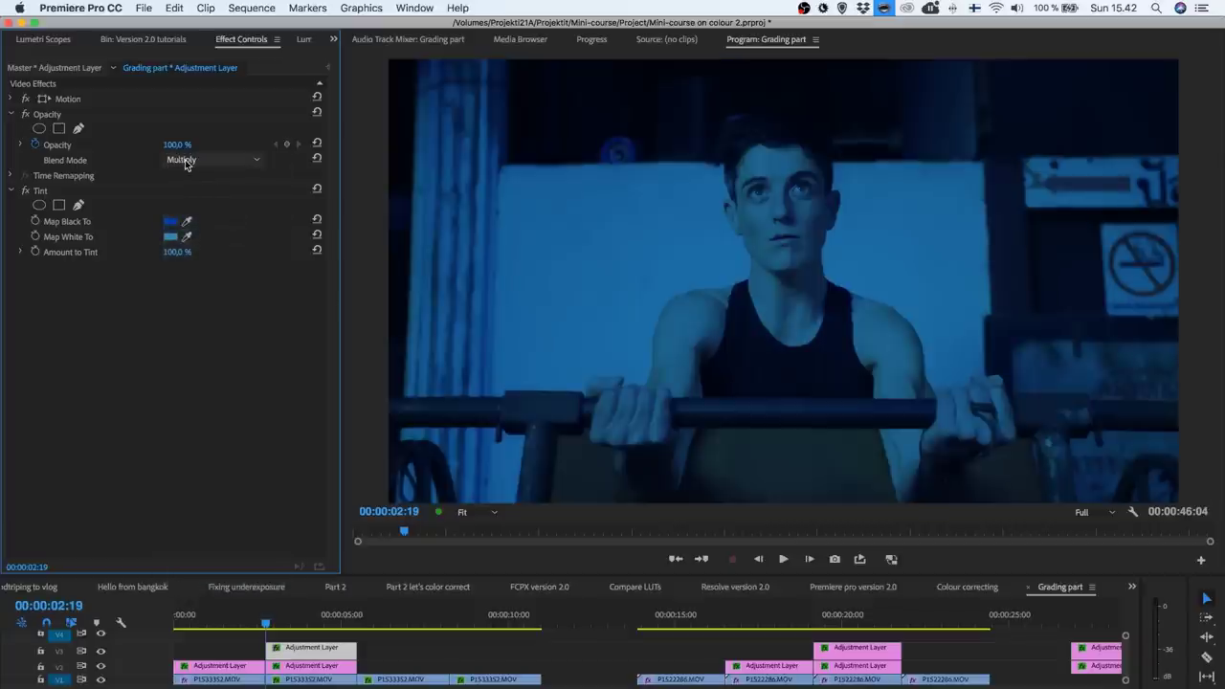
click(178, 144)
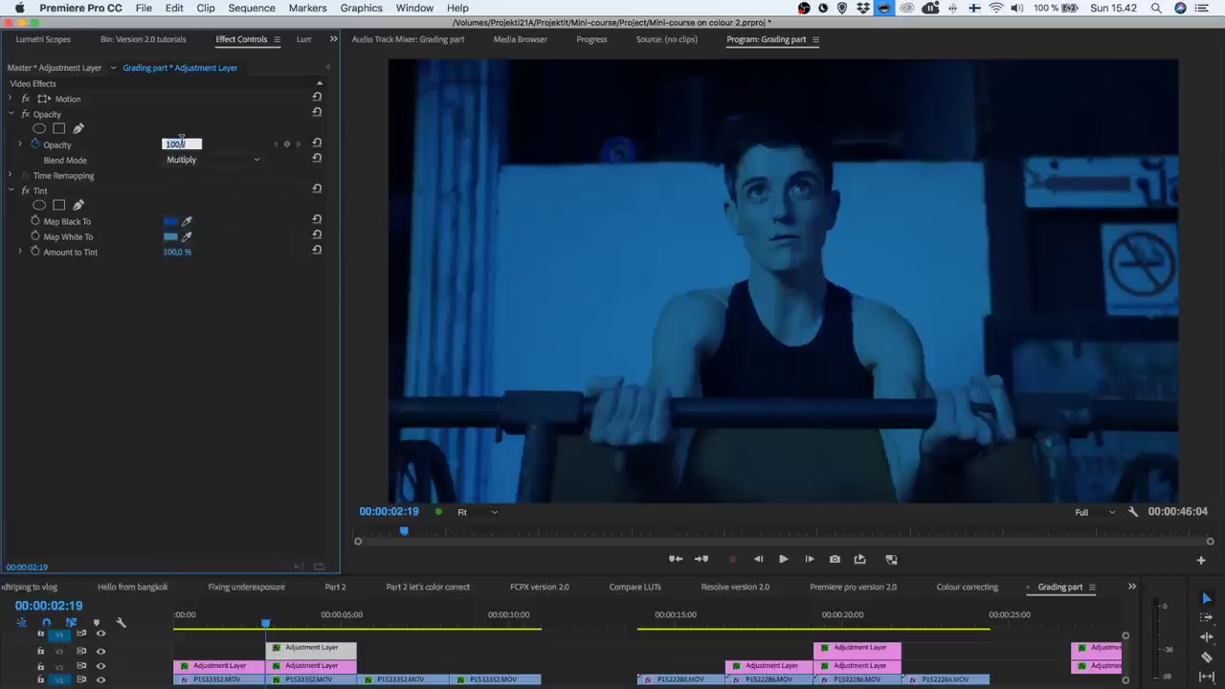
text(90,0)
key(shift+Down)
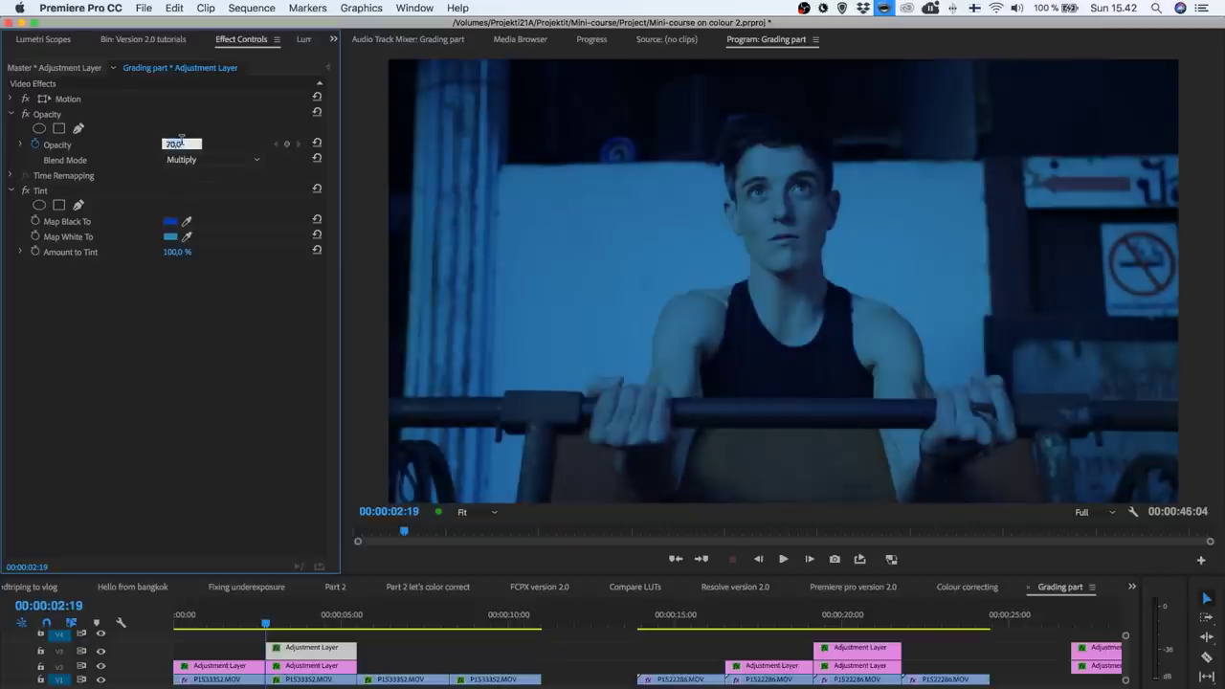
key(shift+Down)
key(shift+Down)
key(shift+Down)
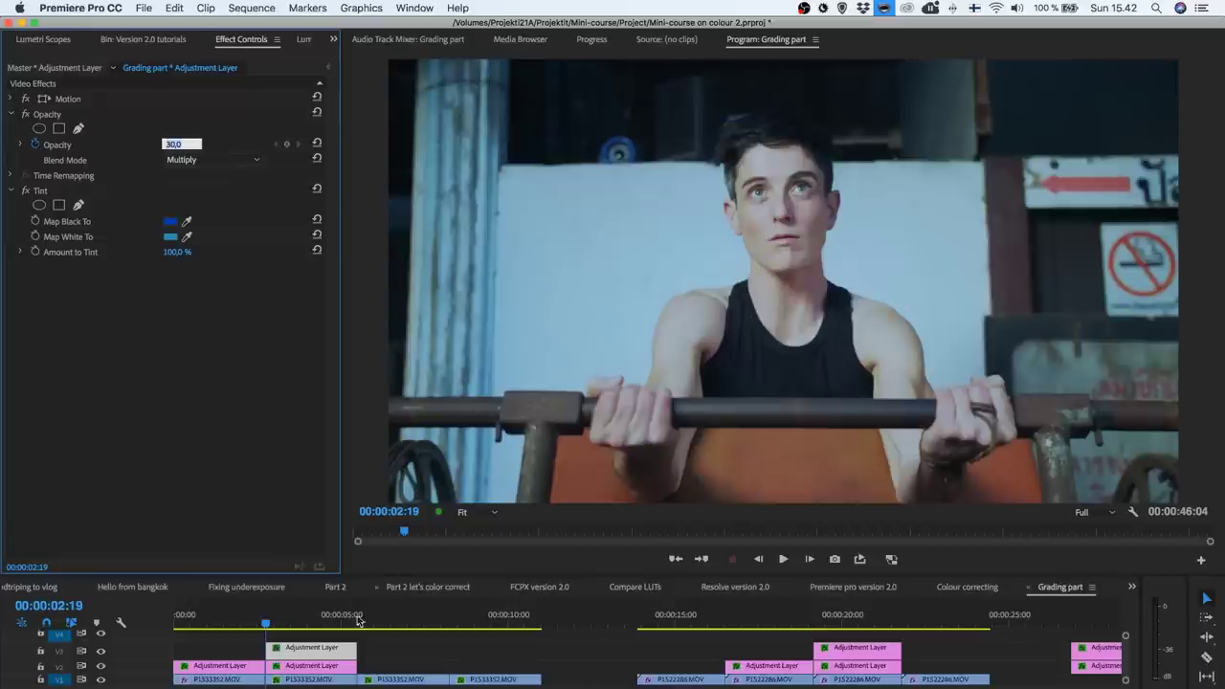
click(307, 680)
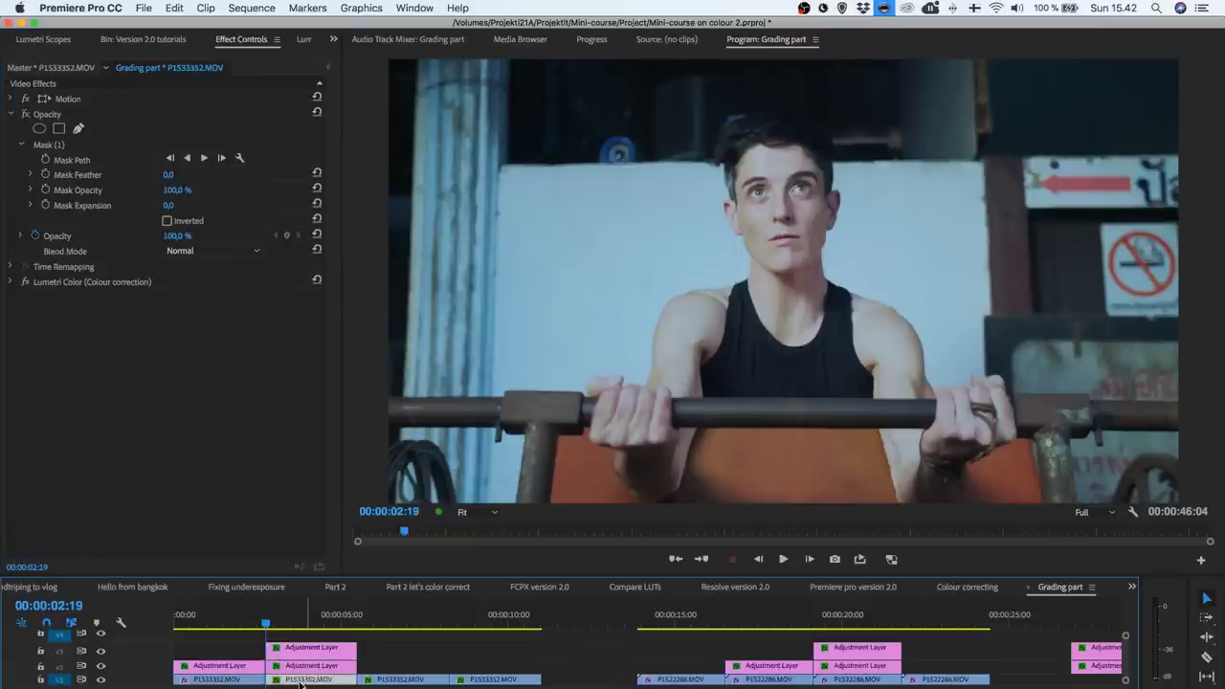
In Lumetri HSL Secondary, sample the face's skin tone and preview the key as a Color/Gray mask.
click(305, 42)
click(165, 209)
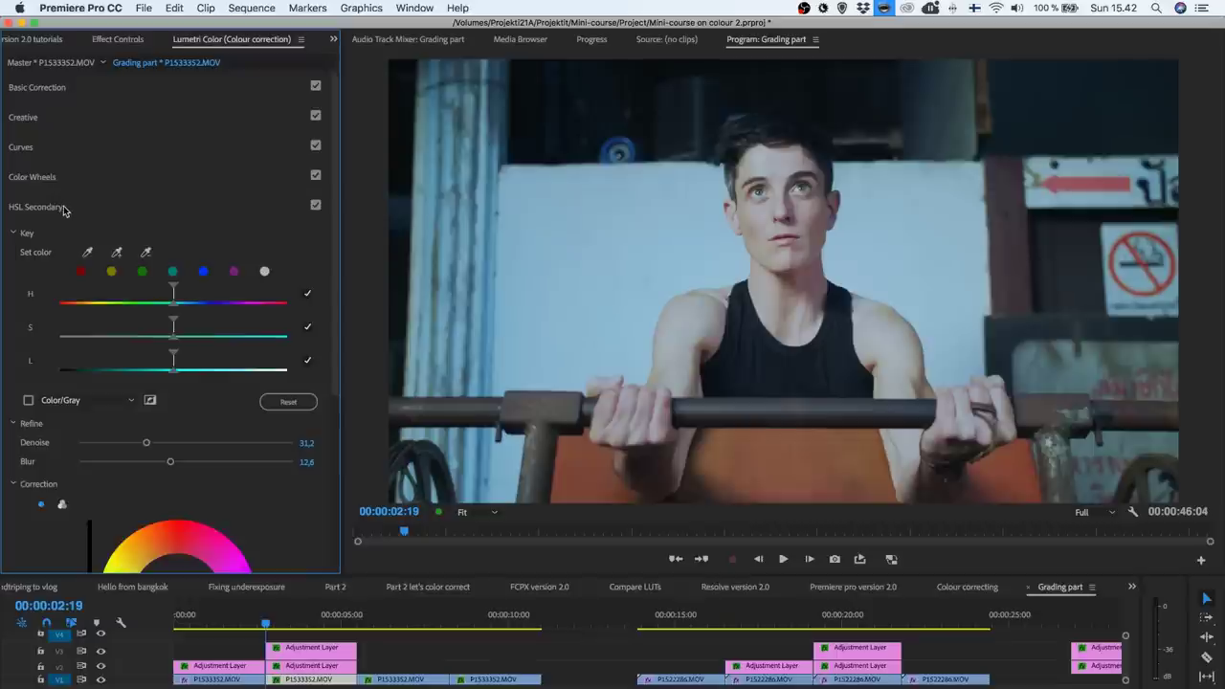
click(87, 253)
click(766, 220)
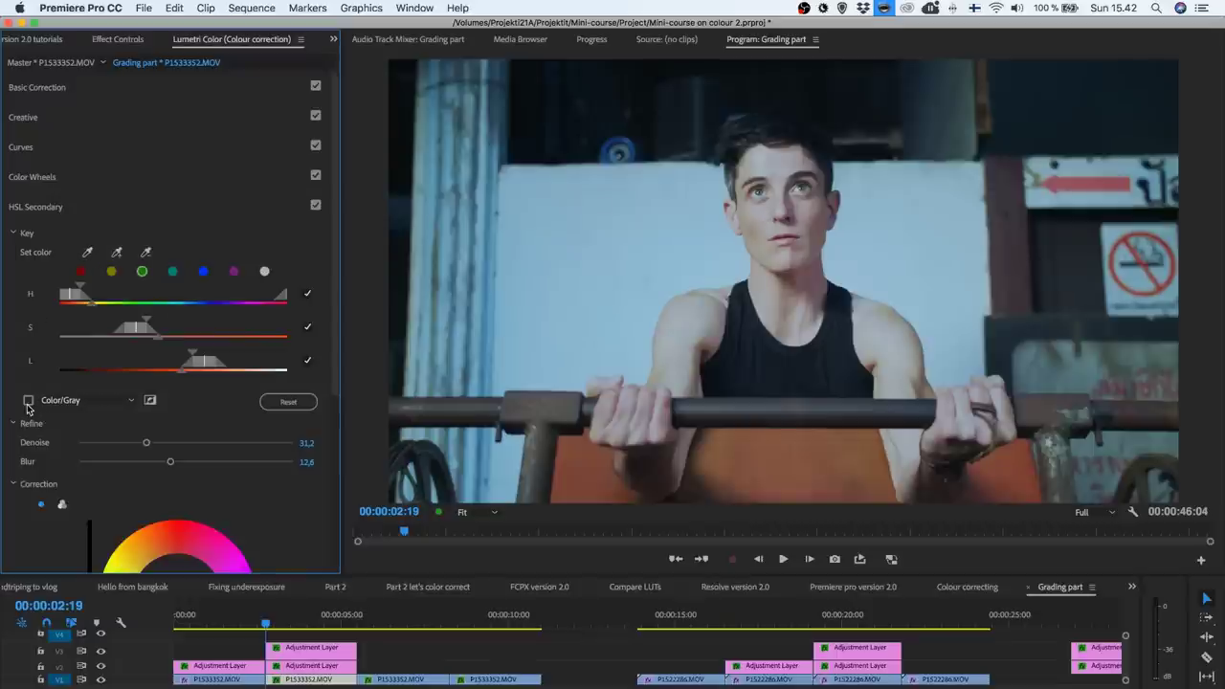
click(28, 400)
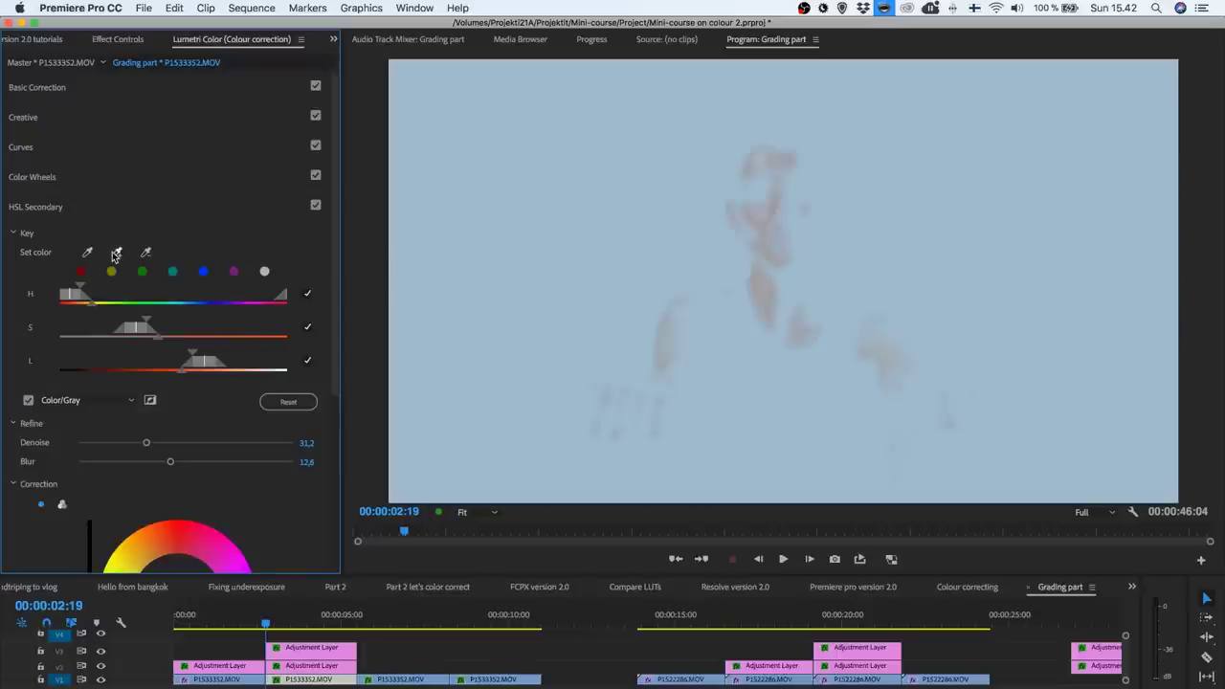
Widen the skin key with the + eyedropper over more of the face, then save the project.
click(115, 253)
mouse_move(758, 161)
mouse_down()
mouse_move(776, 203)
mouse_move(799, 235)
mouse_move(790, 295)
mouse_move(785, 272)
mouse_move(809, 257)
mouse_move(808, 222)
mouse_move(788, 196)
mouse_up()
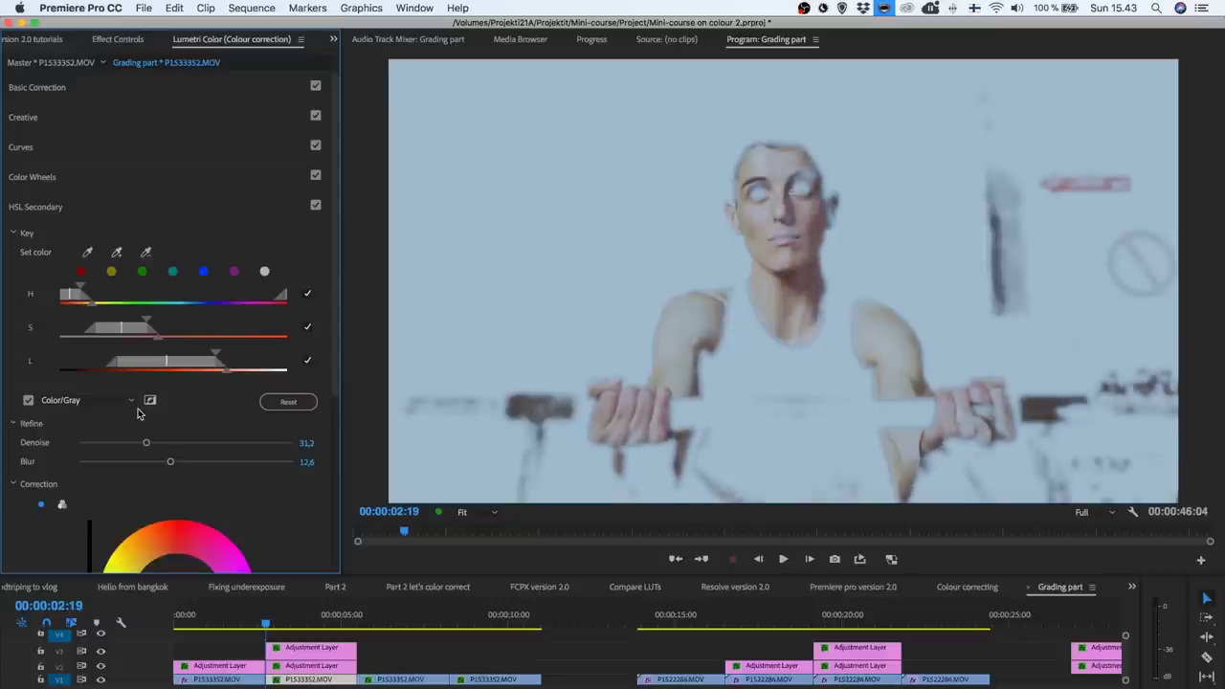
key(super+s)
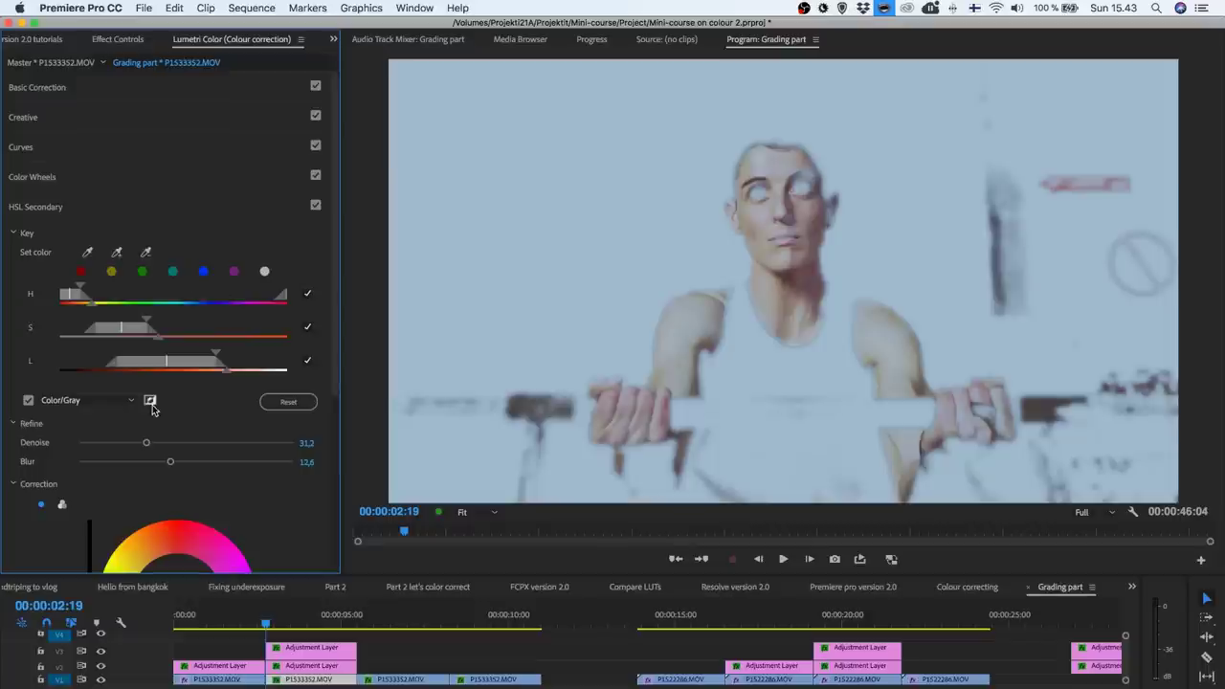
scroll(152, 404, down, 4)
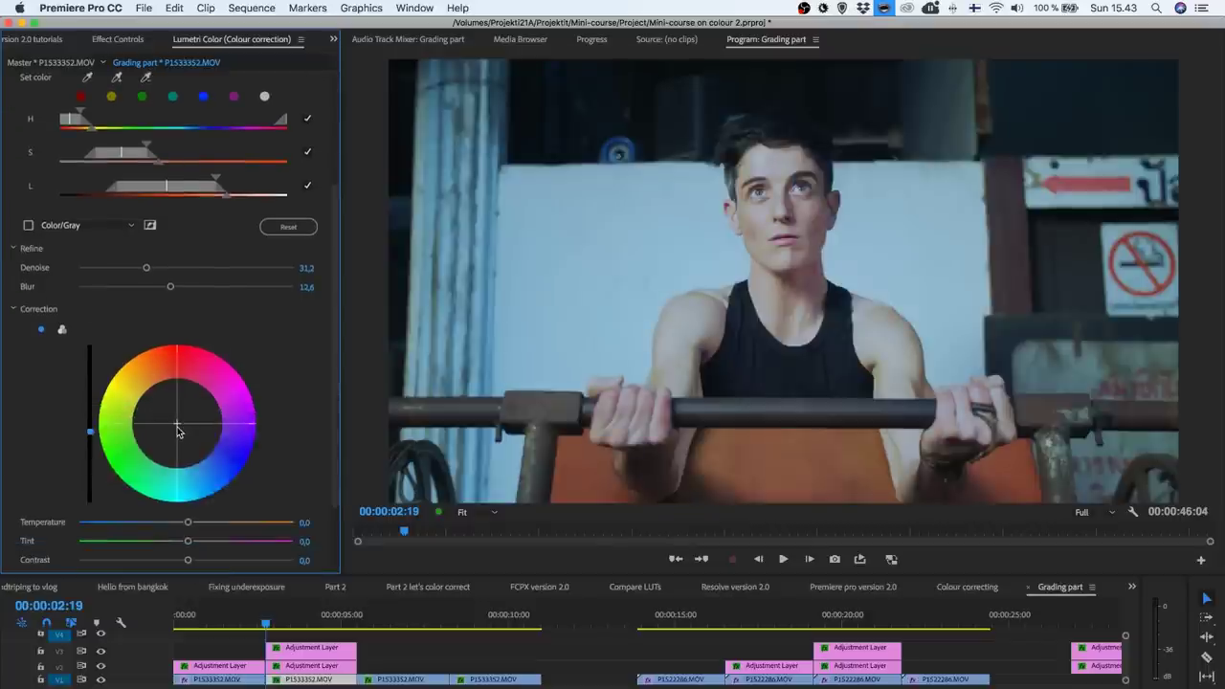
Tint the keyed skin tones slightly with the correction wheel and darken them a touch.
click(177, 424)
mouse_move(177, 423)
mouse_down()
mouse_move(171, 403)
mouse_move(177, 431)
mouse_up()
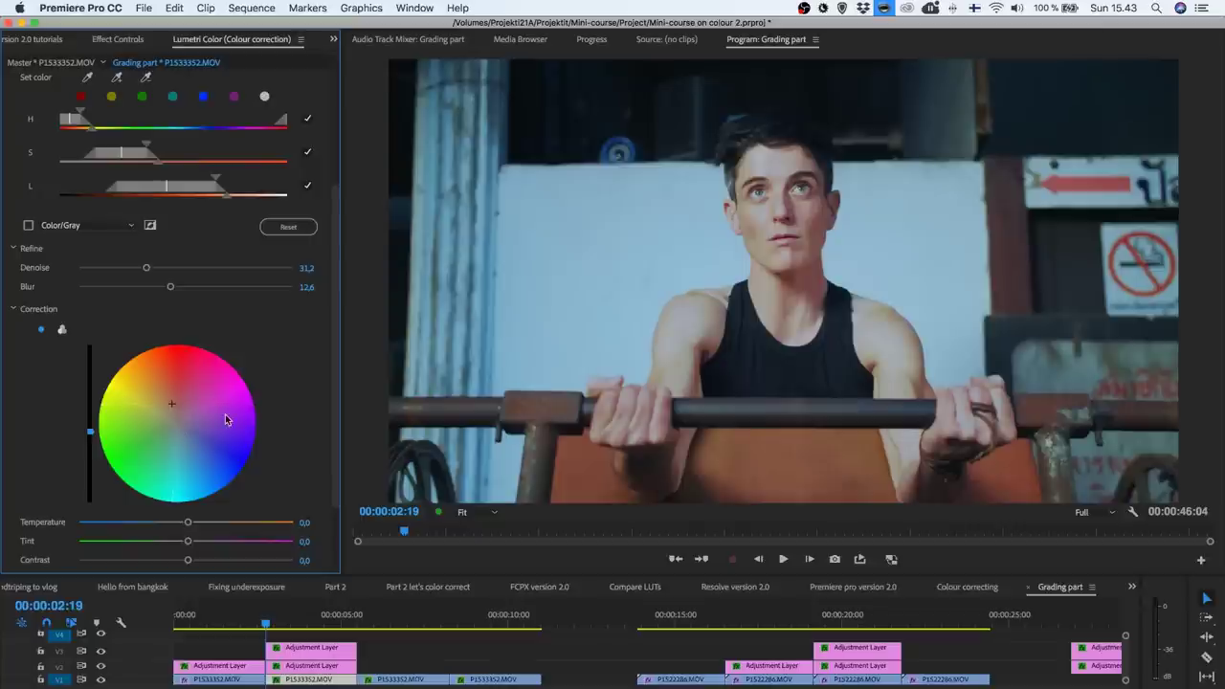
drag(227, 418, 227, 418)
drag(171, 403, 178, 400)
drag(178, 400, 170, 401)
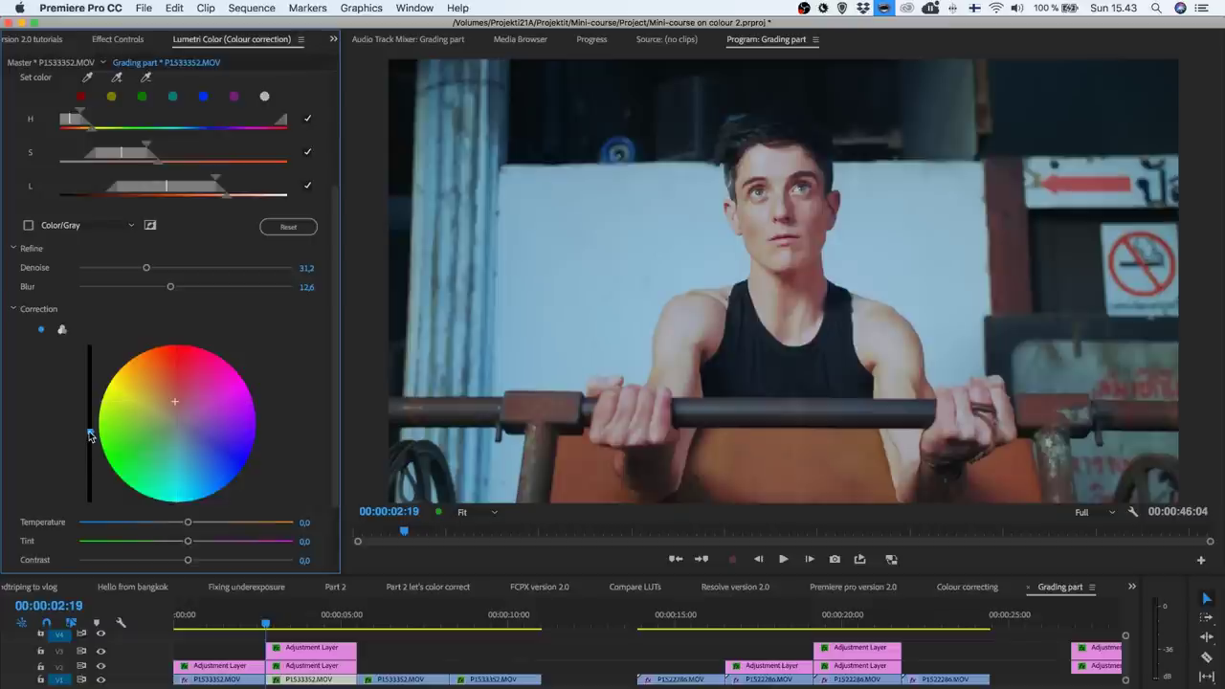
drag(90, 435, 90, 439)
Step from the sequence start through the edits to 00:00:05:13.
click(309, 636)
key(Home)
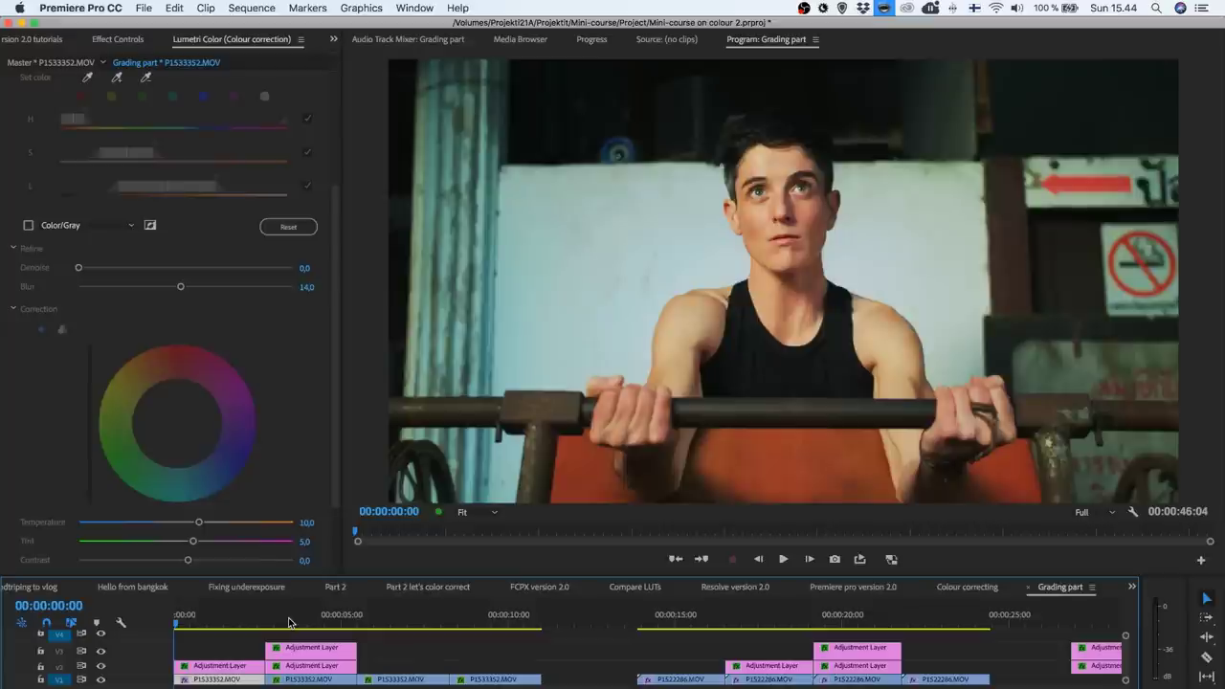
key(Down)
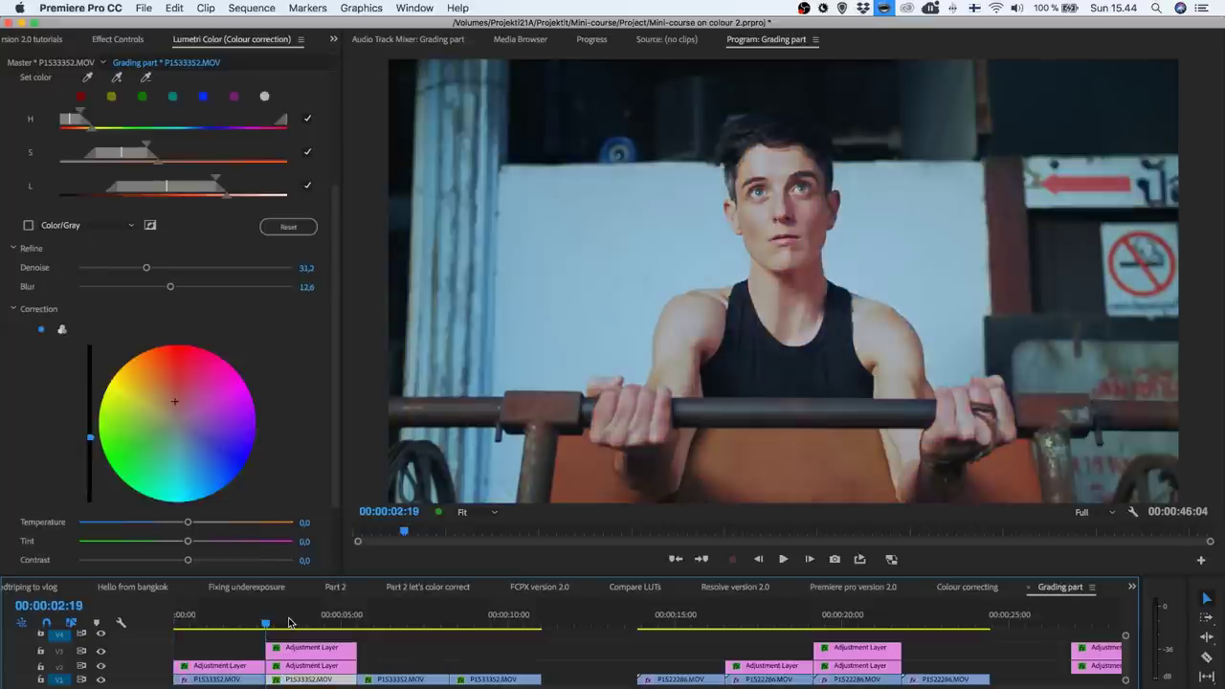
key(Down)
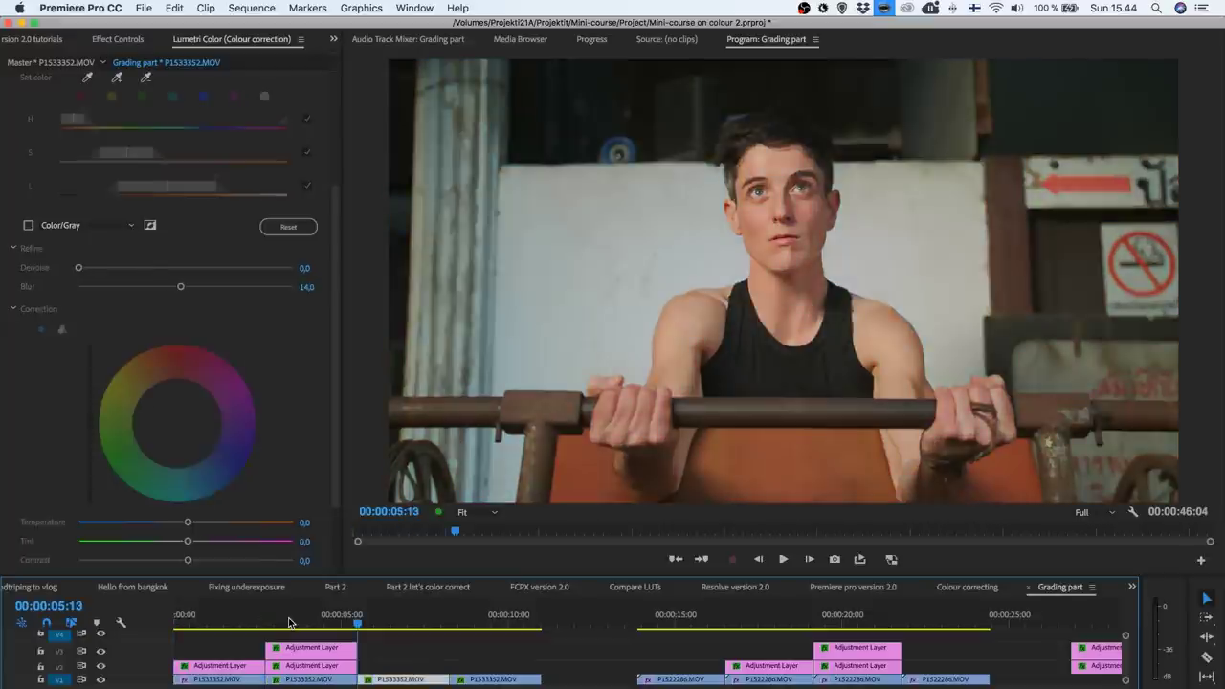
Alt-drag a copy of the V2 adjustment layer right after itself and reset its RGB Curves to straight.
click(314, 667)
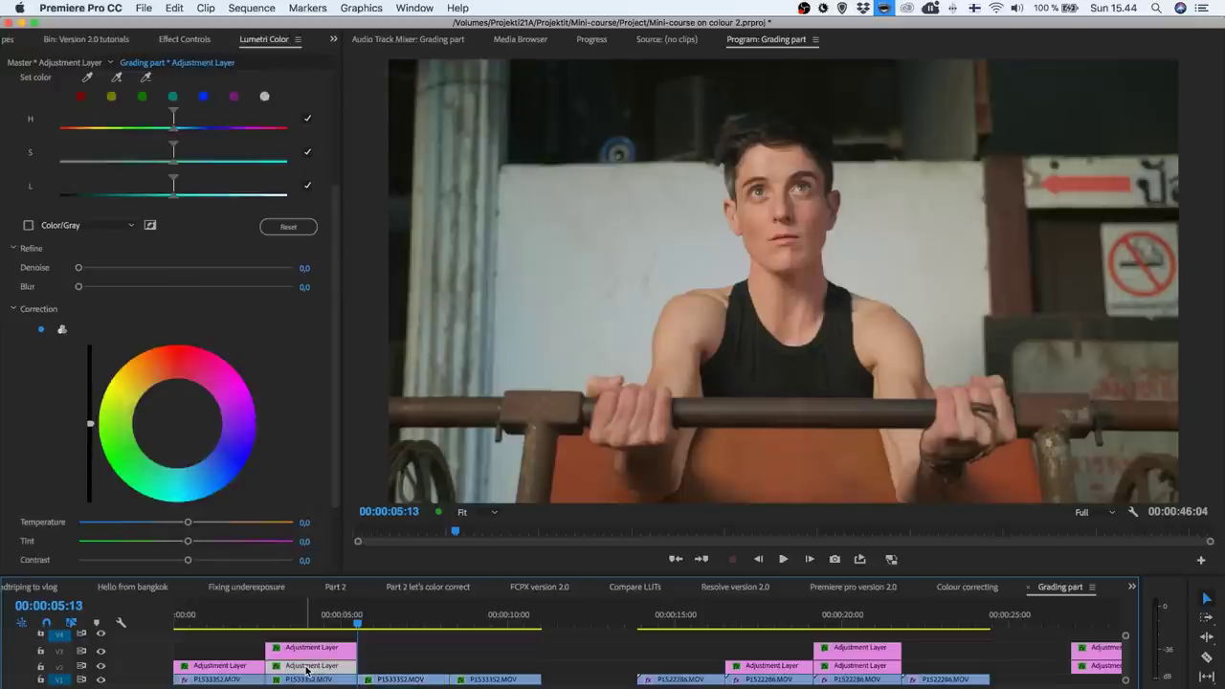
drag(307, 670, 393, 671)
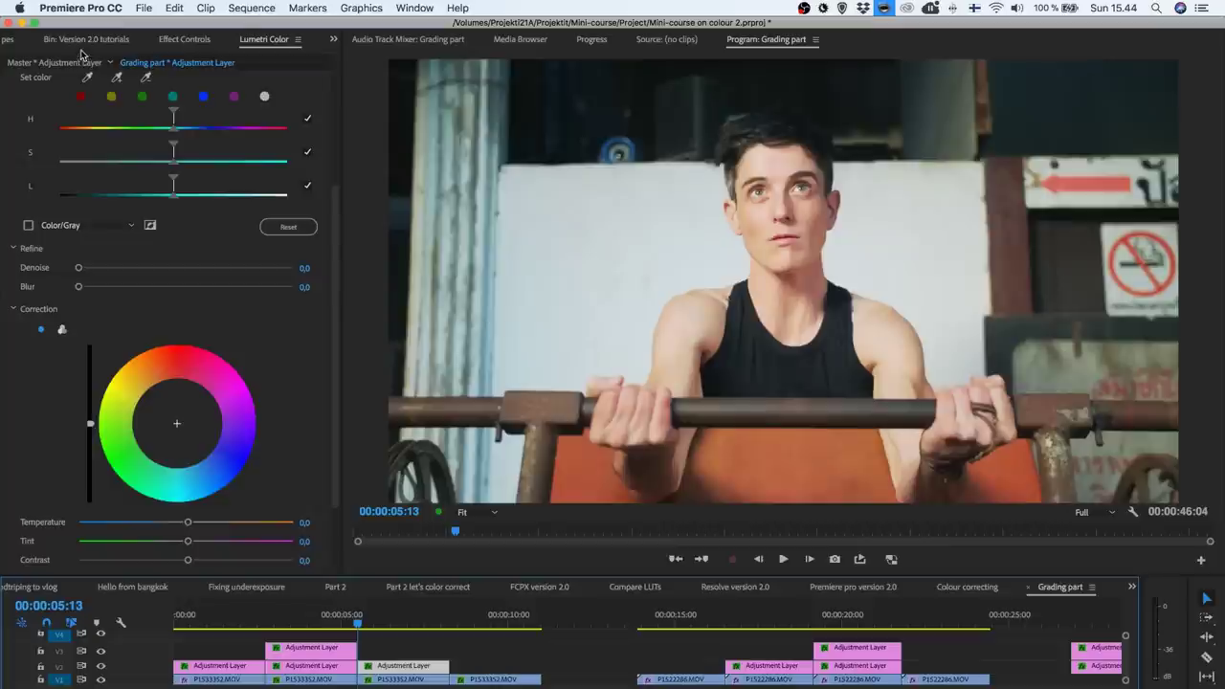
click(184, 40)
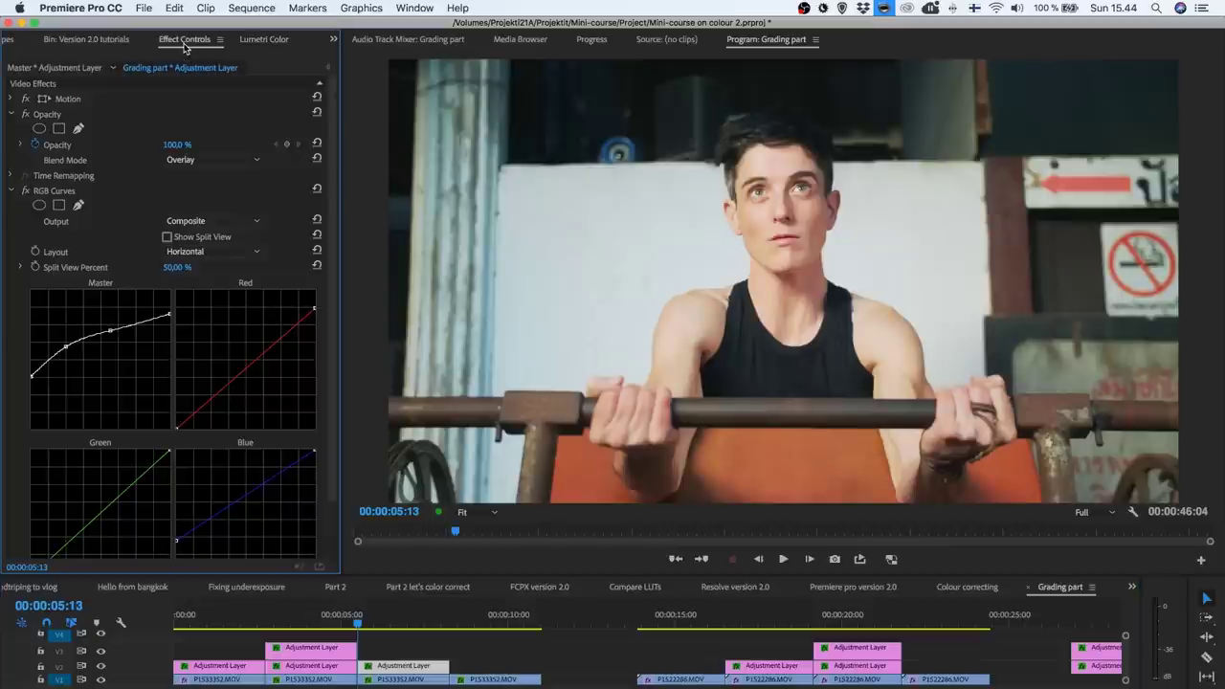
click(316, 189)
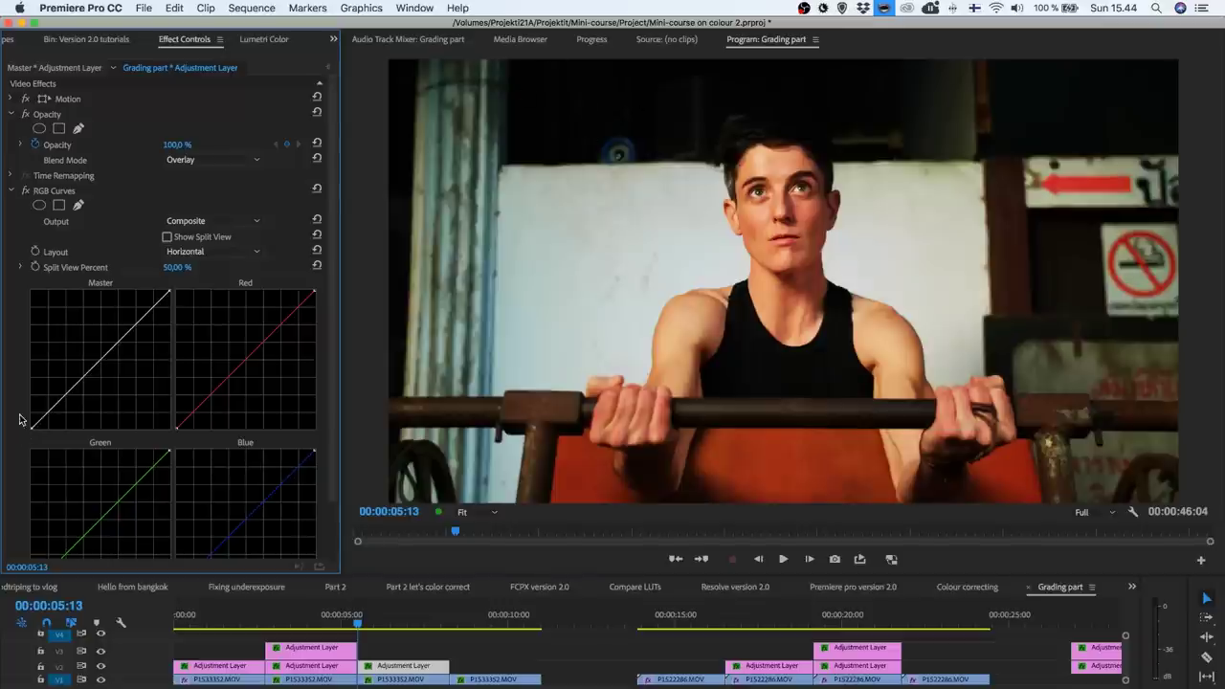
Raise the Master curve to brighten the picture while flattening and lowering its highlights.
drag(62, 396, 55, 351)
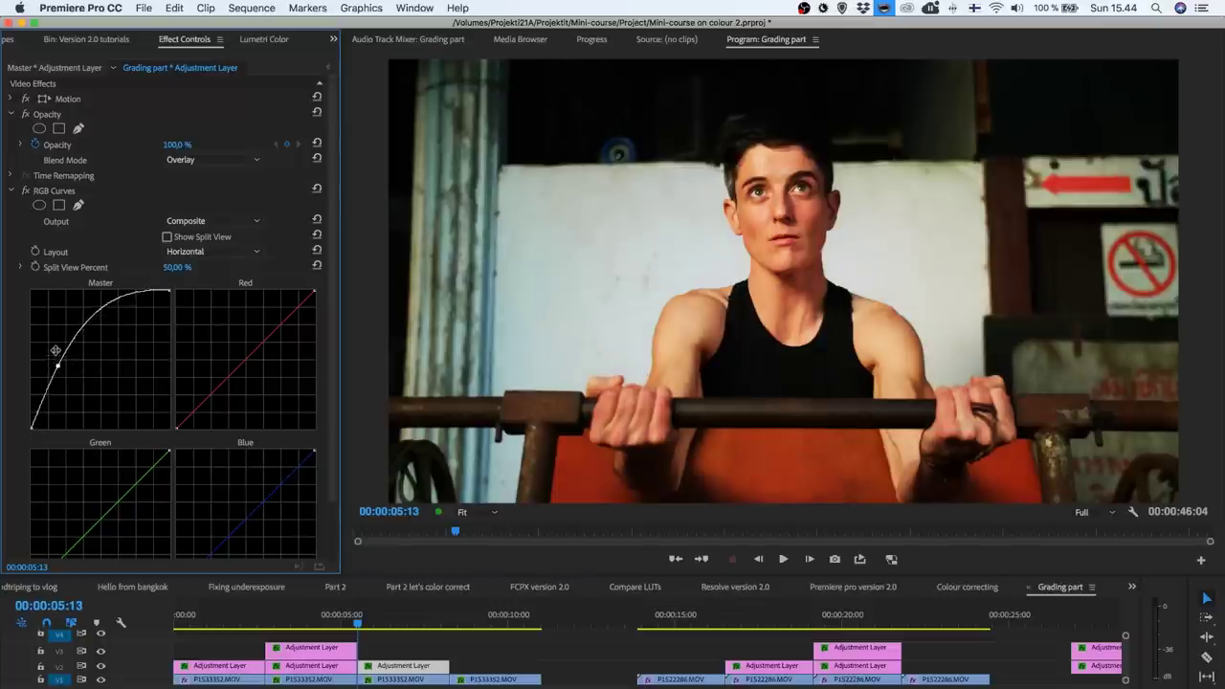
drag(80, 308, 106, 317)
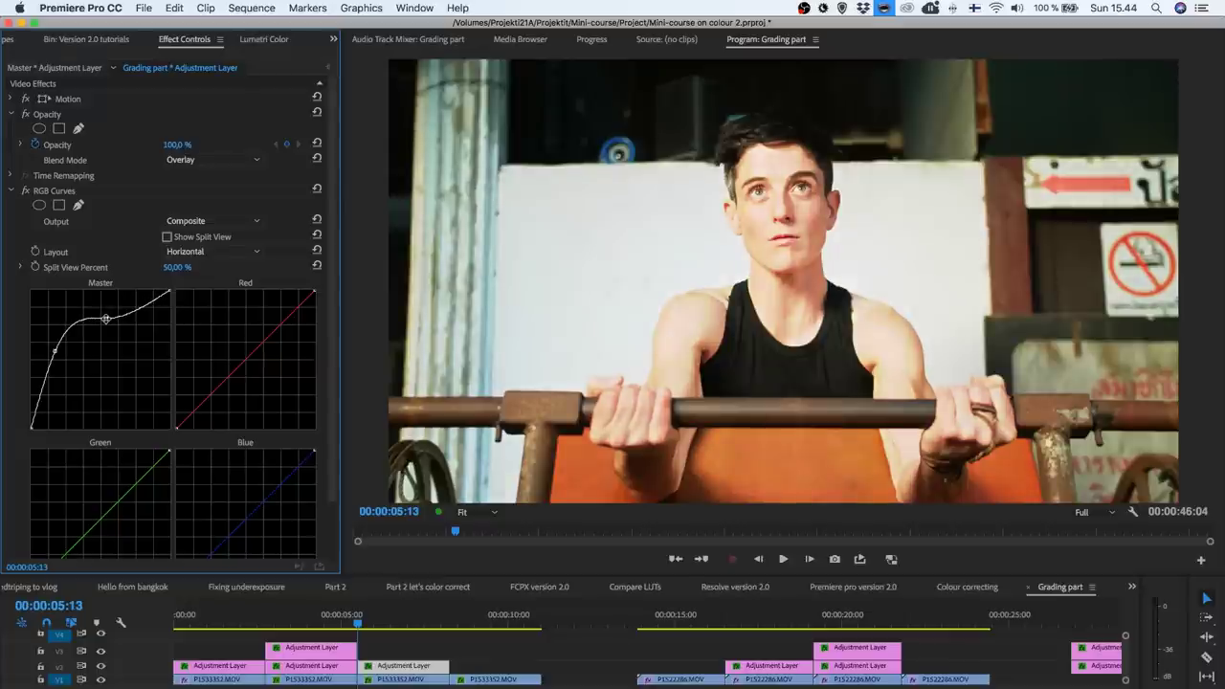
drag(57, 349, 55, 360)
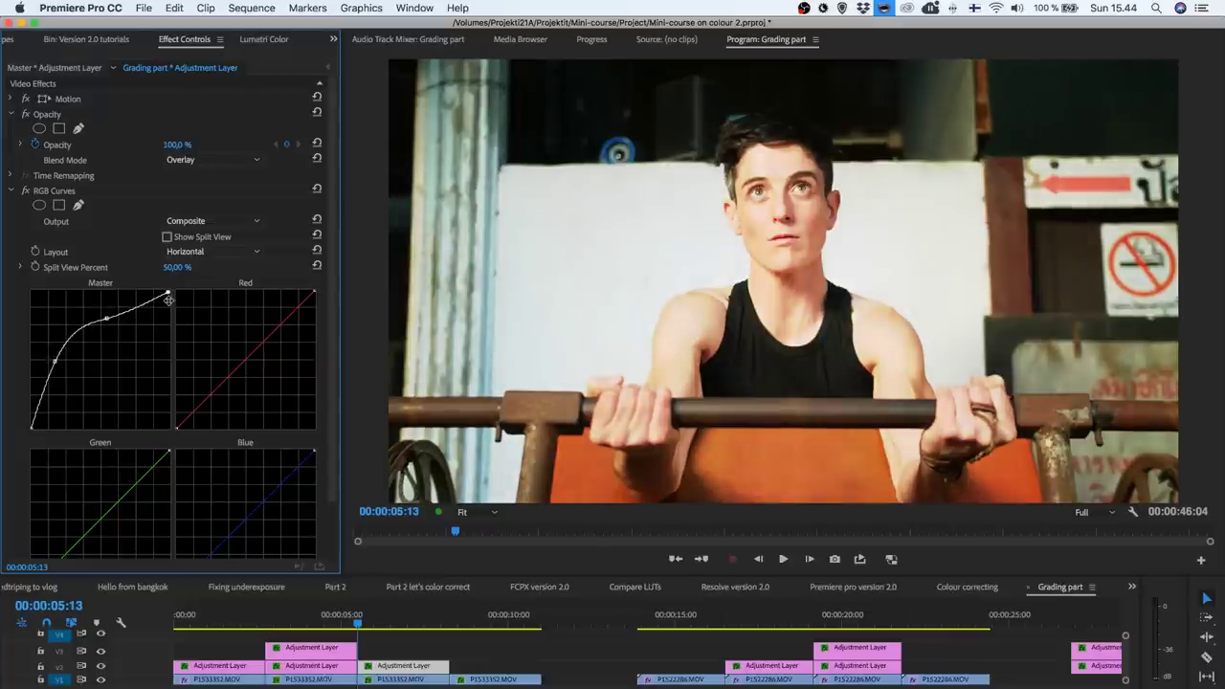
drag(169, 301, 171, 303)
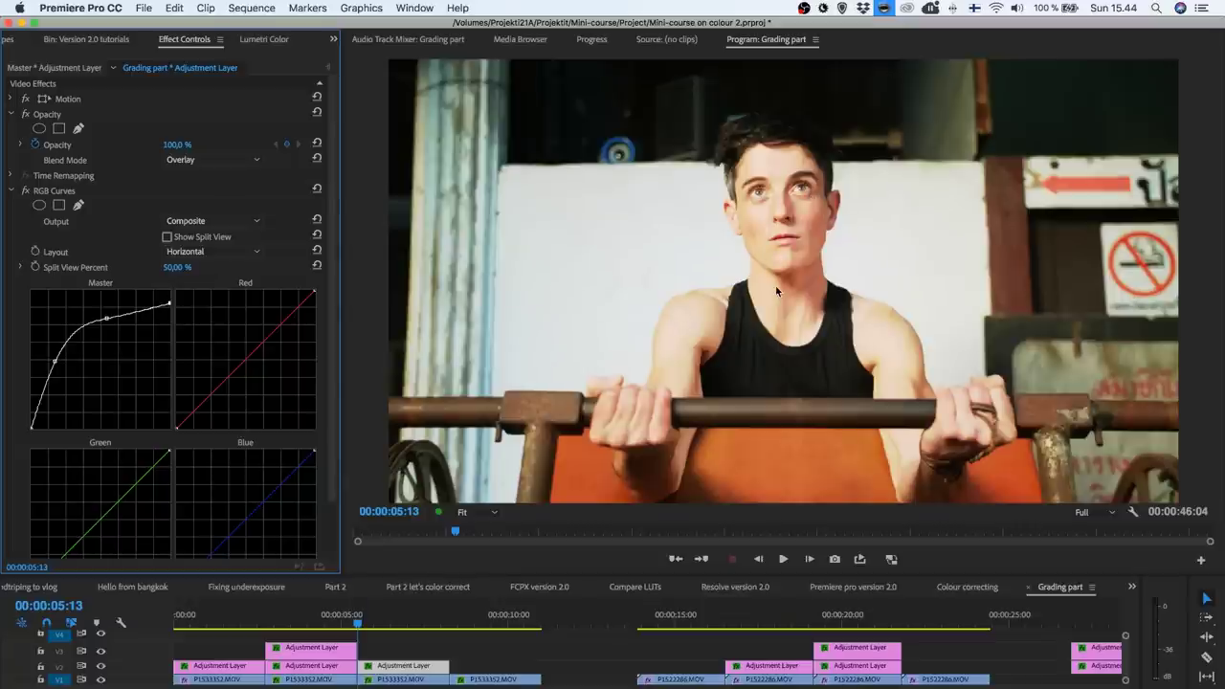
key(space)
key(space)
scroll(292, 428, down, 2)
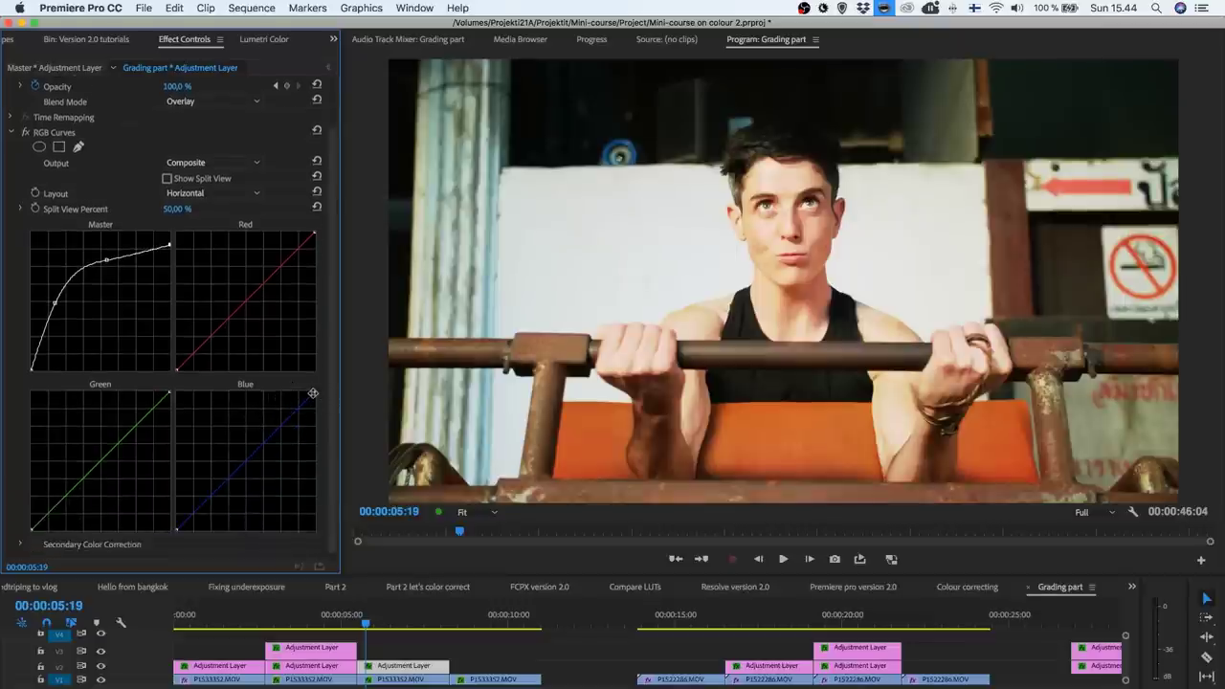
Pull down the Blue and Green curves' highlights, then Alt-drag a copy of the layer onto V3.
drag(313, 392, 320, 424)
drag(169, 395, 173, 407)
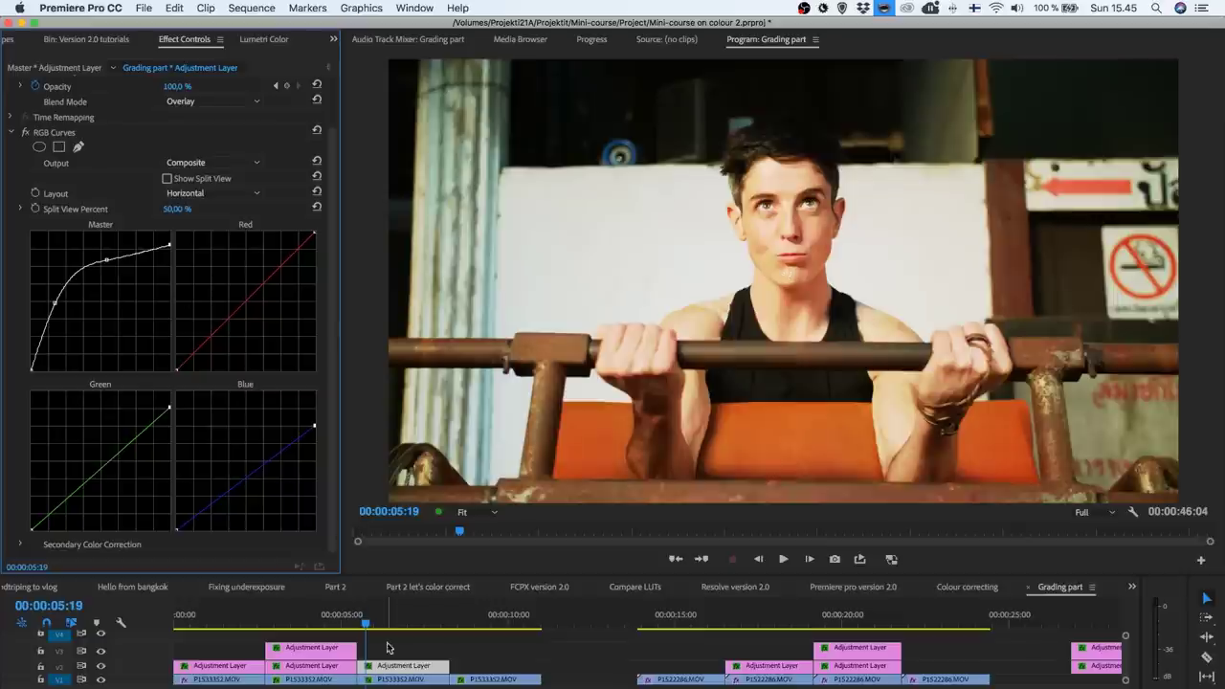
drag(390, 665, 400, 657)
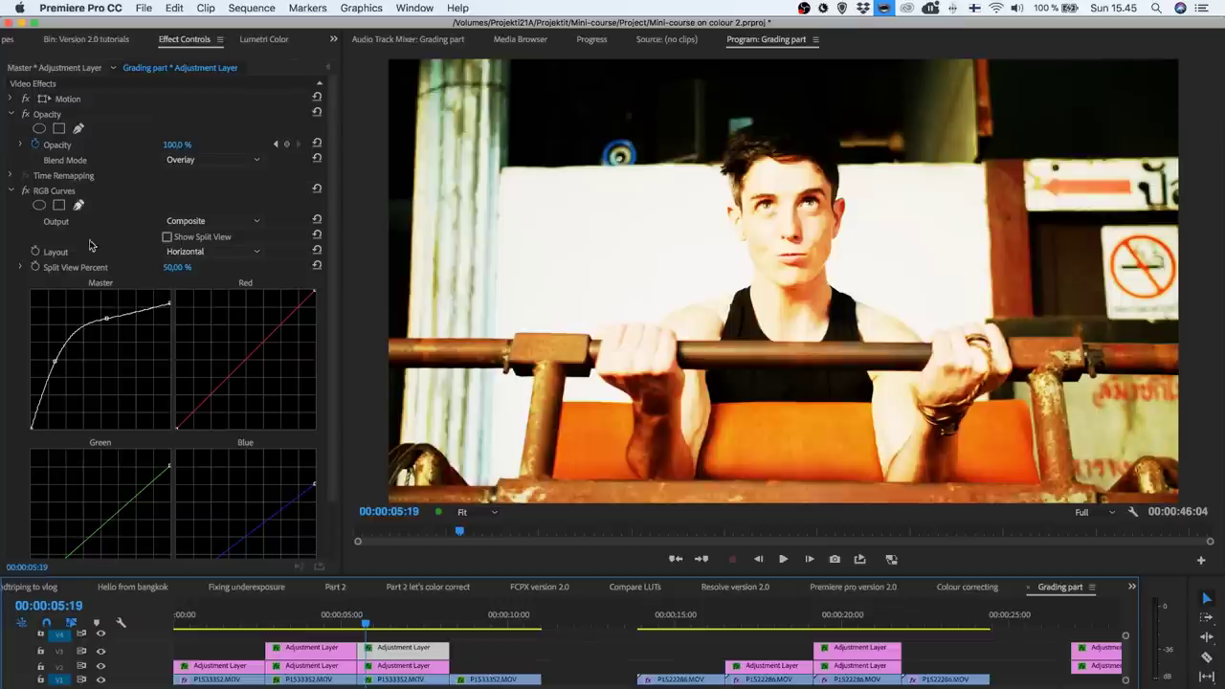
Remove RGB Curves from the V3 copy and set its blend mode to Hue.
click(45, 194)
key(Delete)
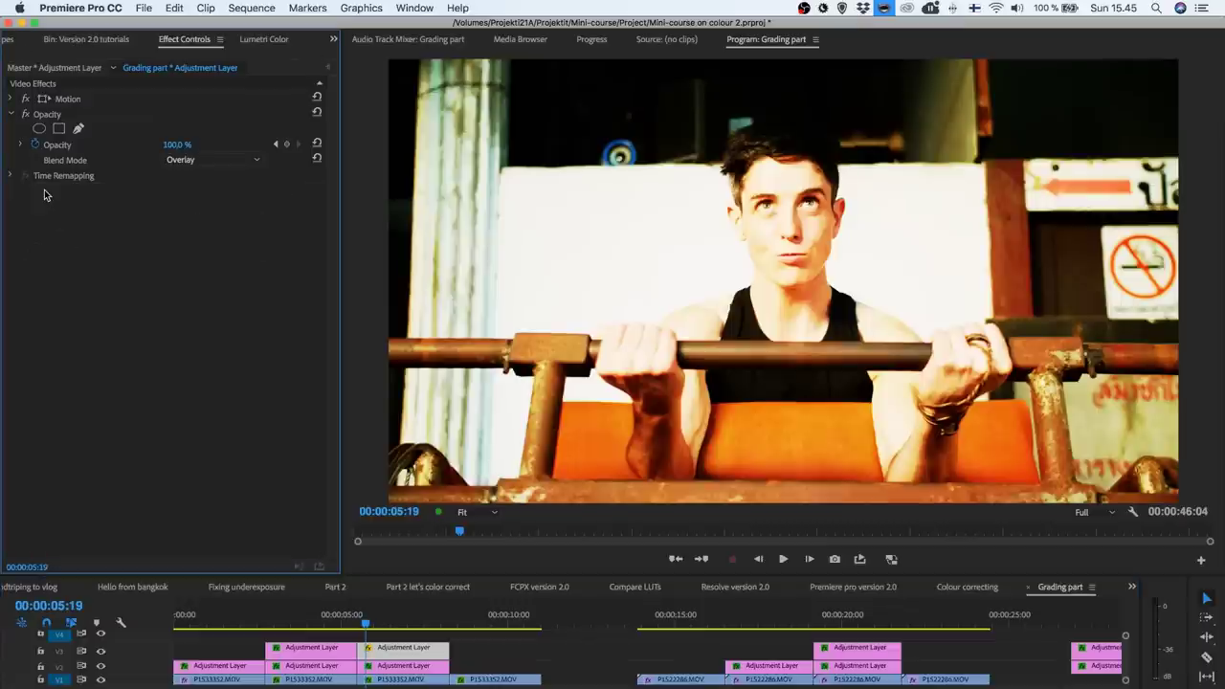
click(224, 160)
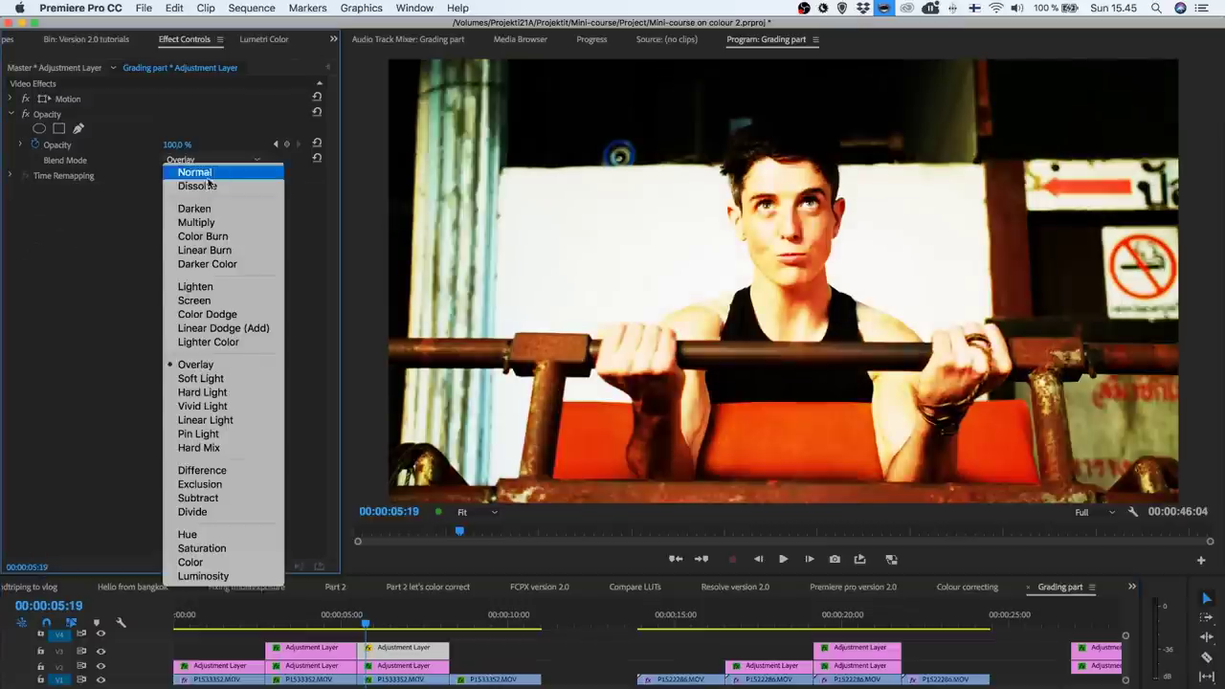
click(186, 536)
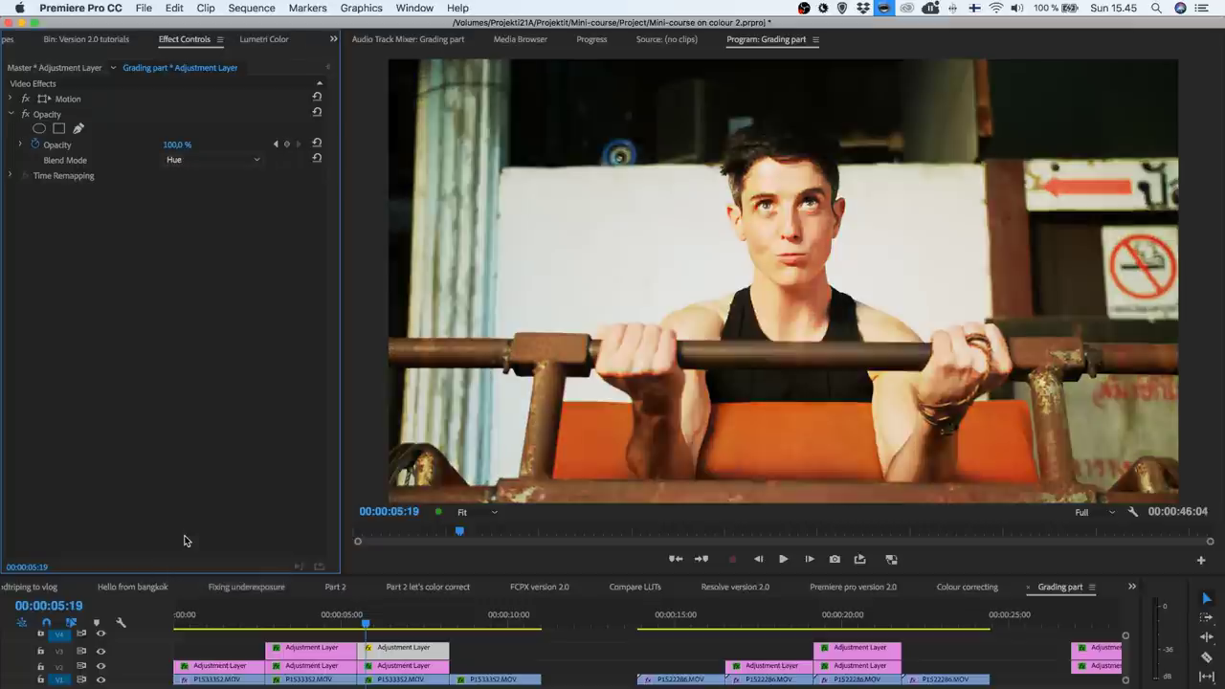
Apply the Tint effect to the V3 adjustment layer and show it in Effect Controls.
click(15, 44)
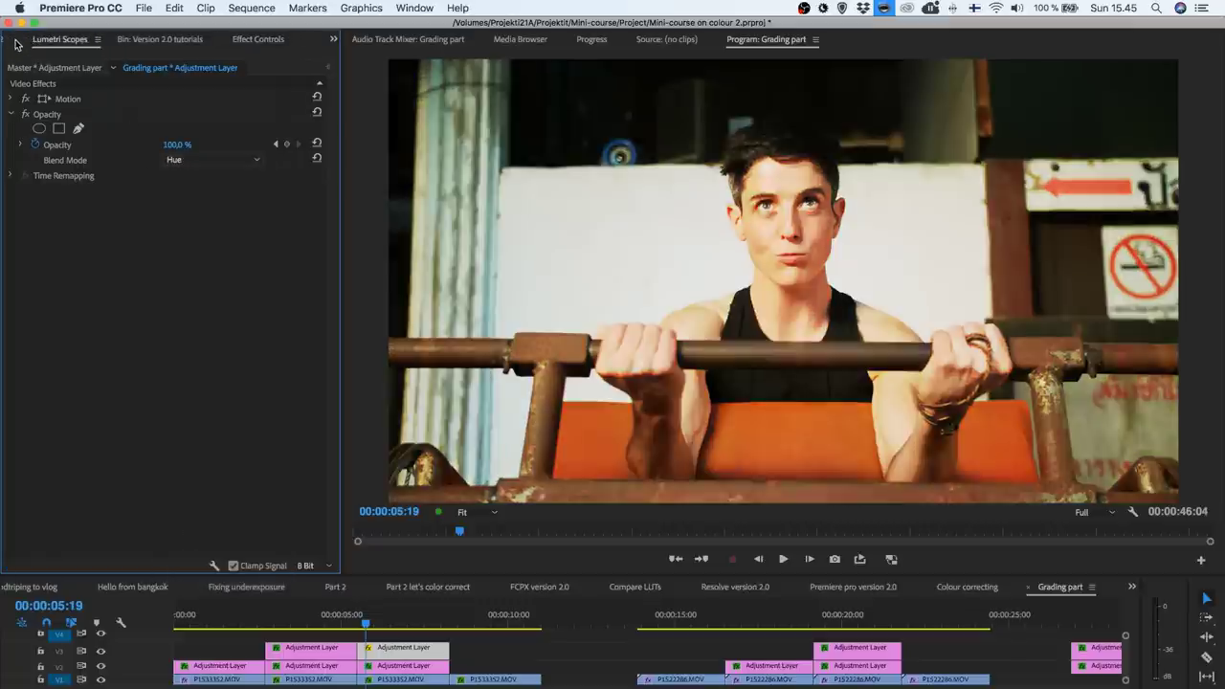
click(15, 42)
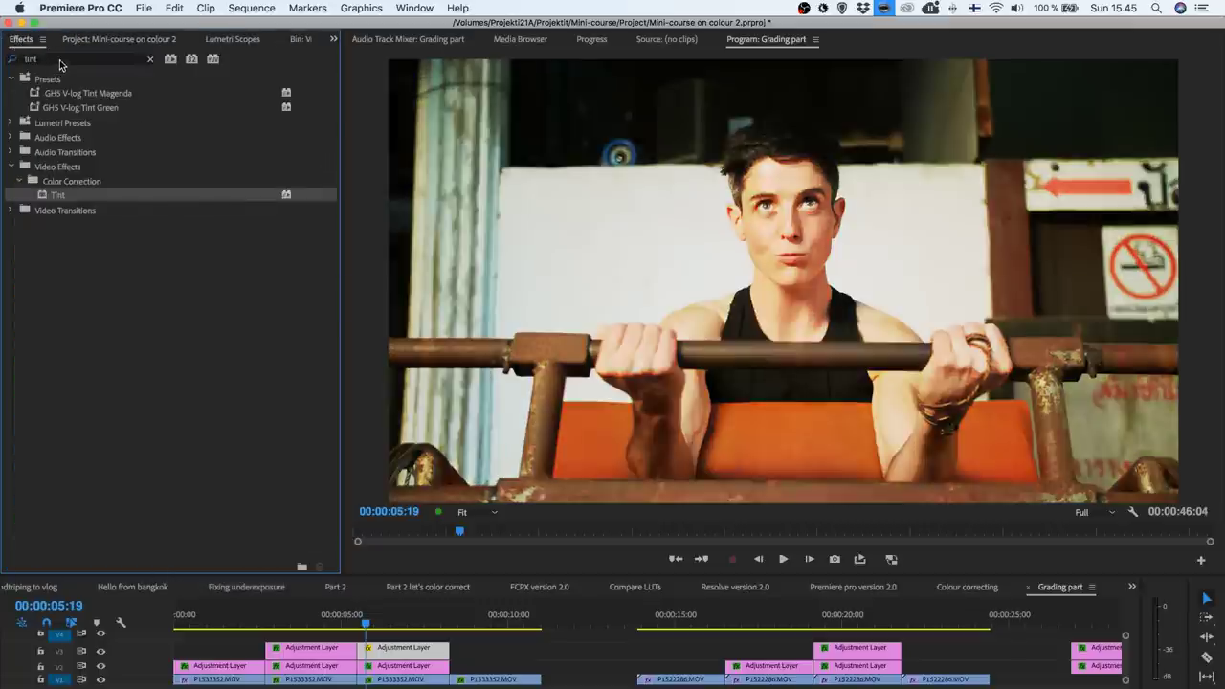
click(59, 58)
drag(55, 195, 398, 653)
click(332, 39)
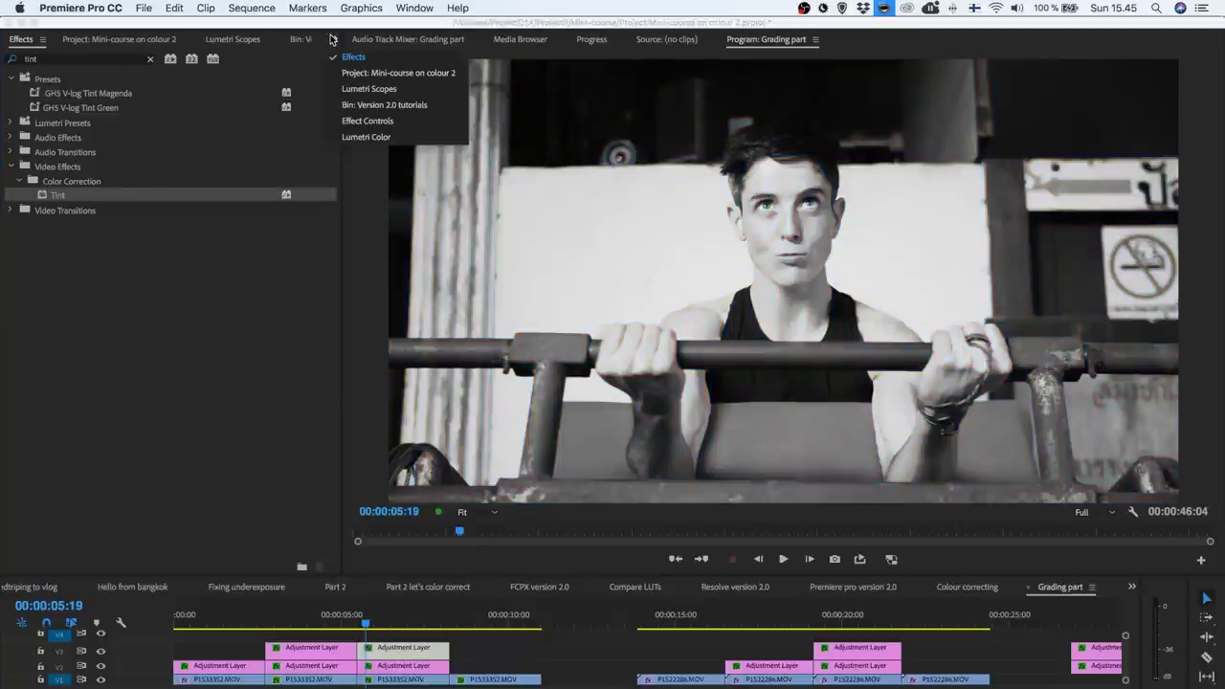
click(388, 121)
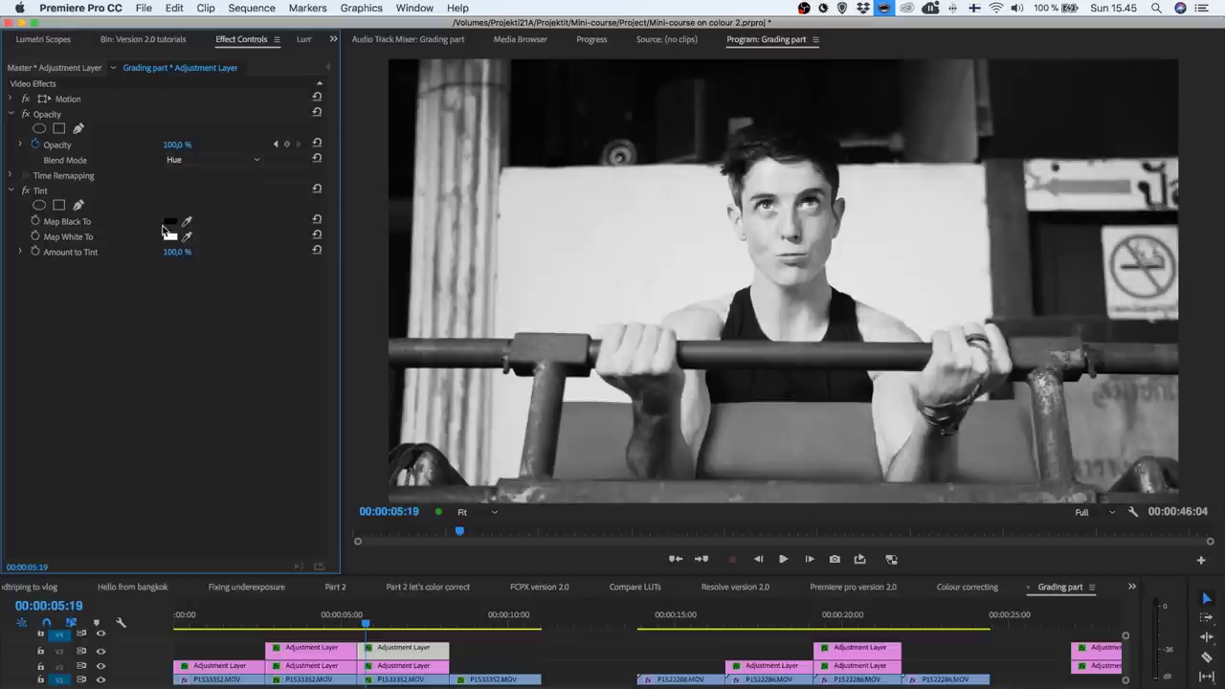
Set Tint's Map Black To a reddish brown A95B3A, starting from the face's skin tone.
click(25, 191)
click(167, 223)
drag(703, 153, 421, 248)
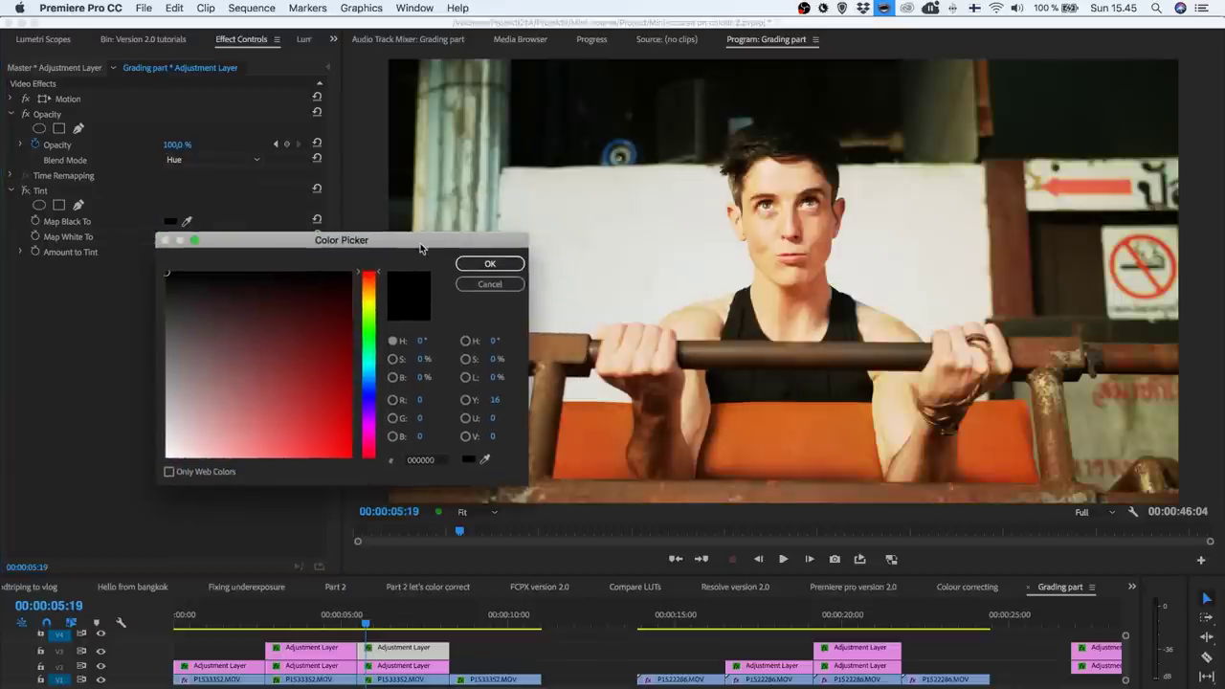
click(485, 460)
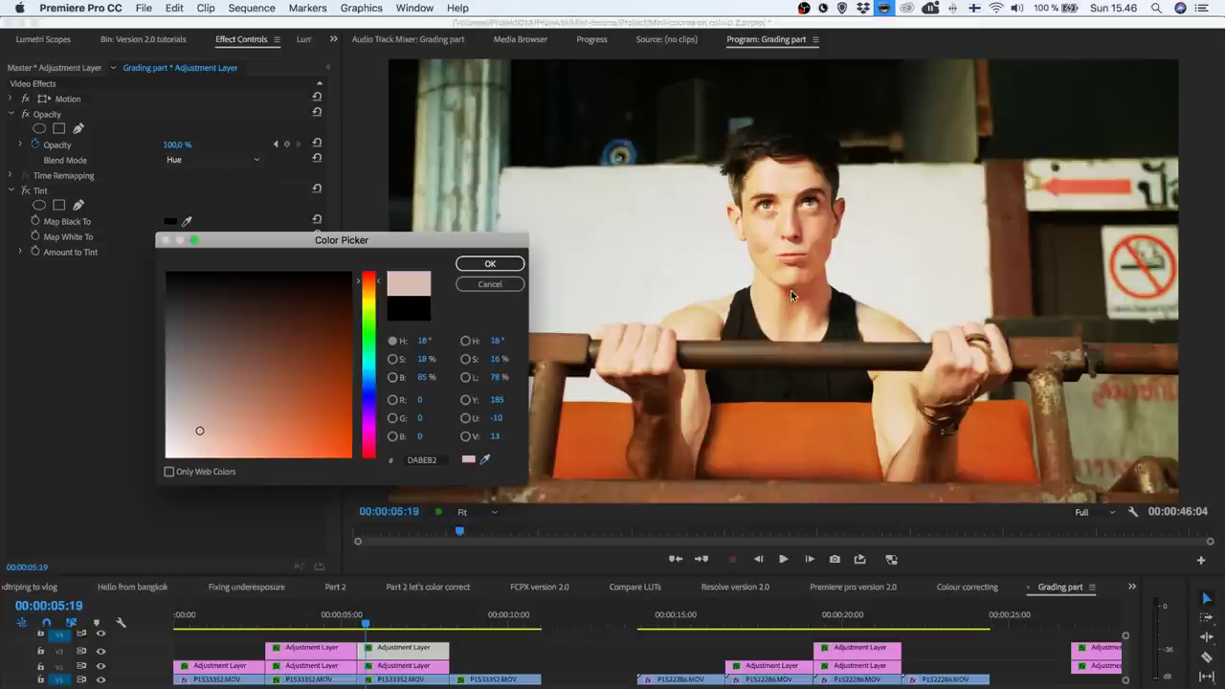
mouse_move(197, 429)
mouse_down()
mouse_move(295, 393)
mouse_move(288, 376)
mouse_move(288, 395)
mouse_up()
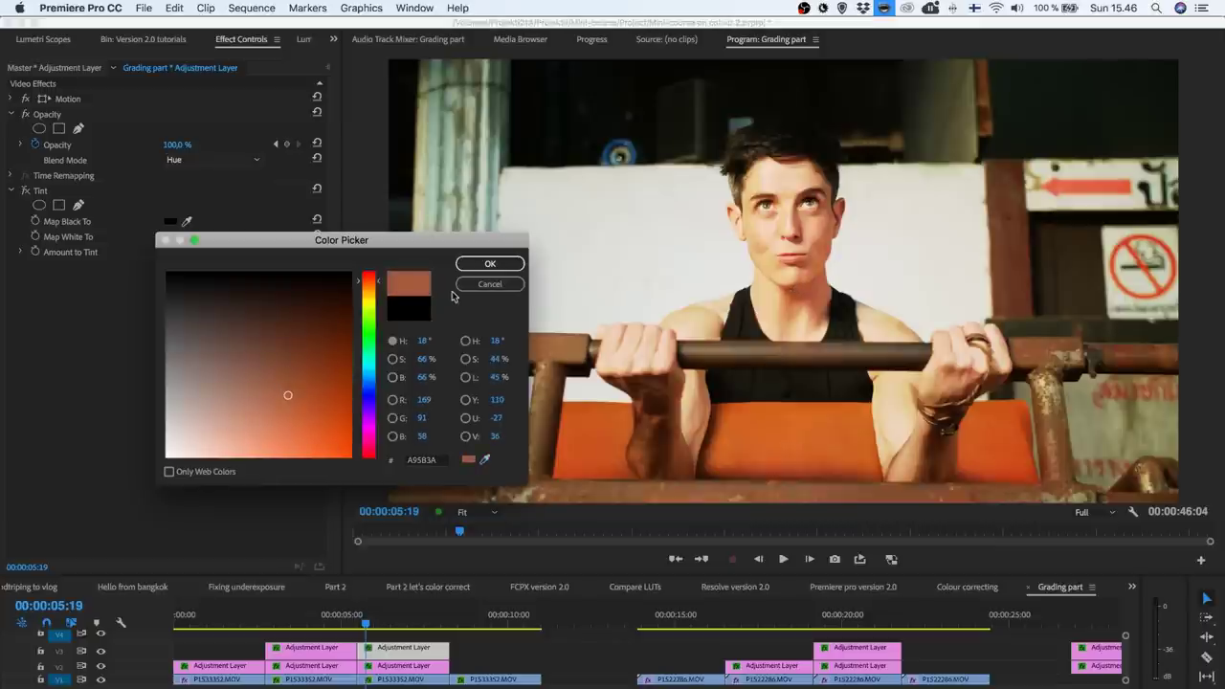
click(474, 265)
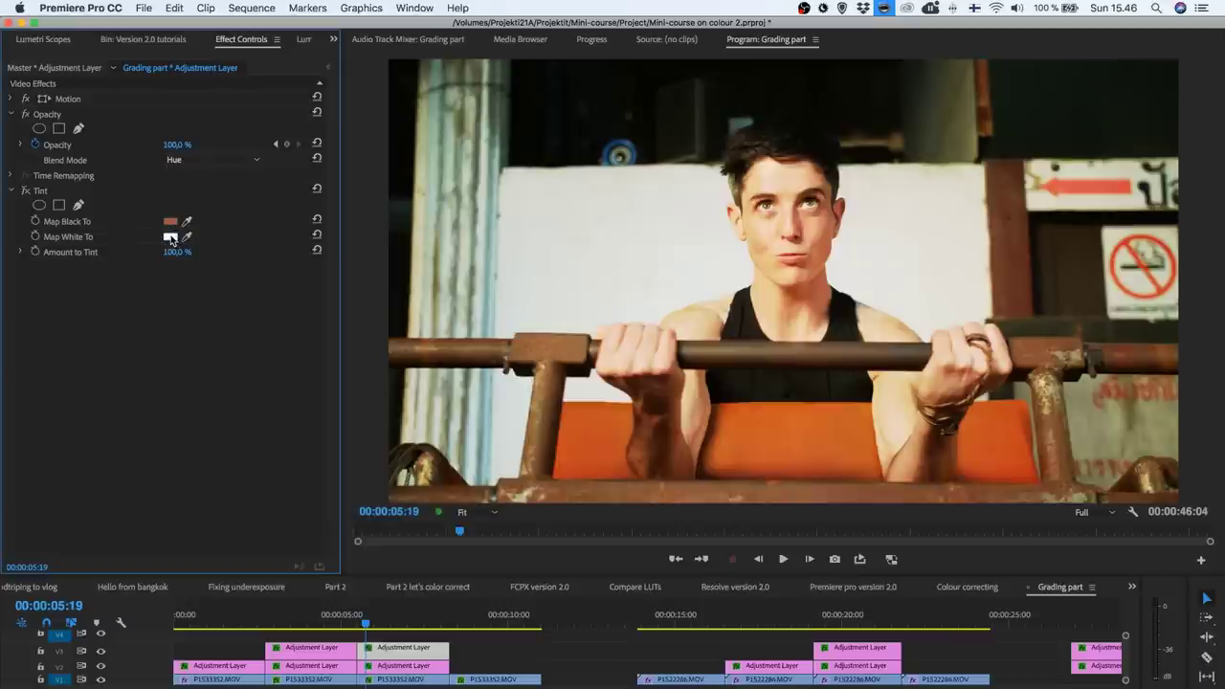
Set Tint's Map White To a warm cream EFD3BE sampled from the face's light skin.
click(170, 238)
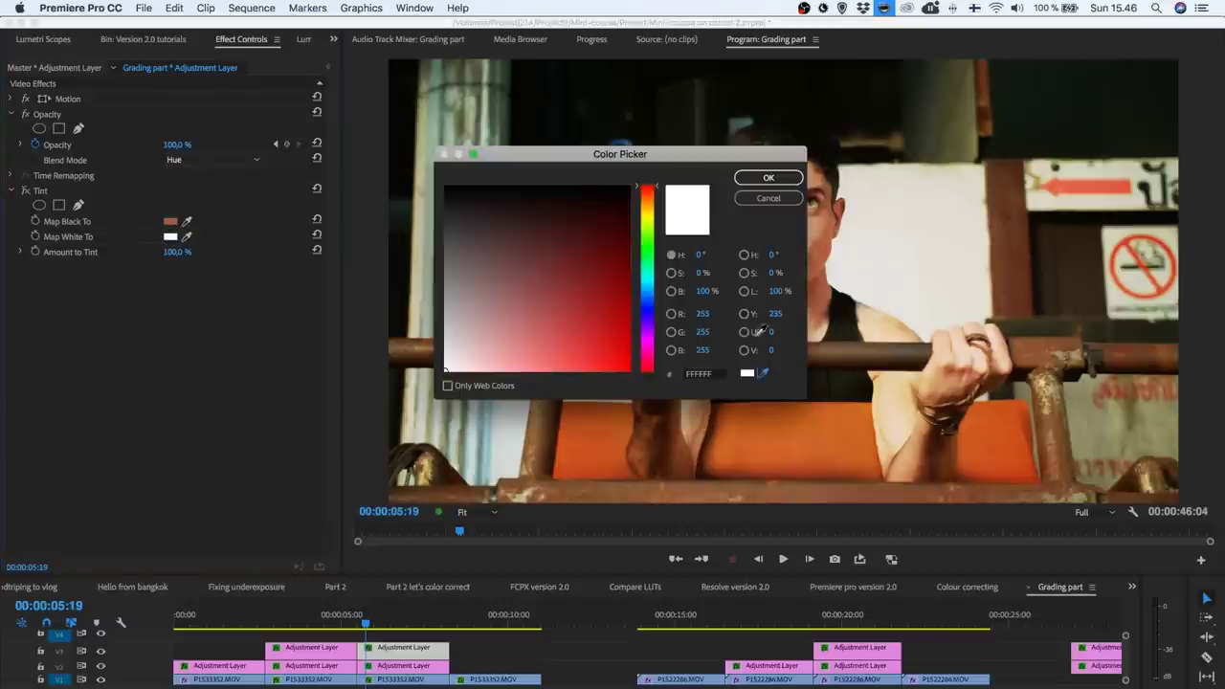
click(745, 331)
click(744, 254)
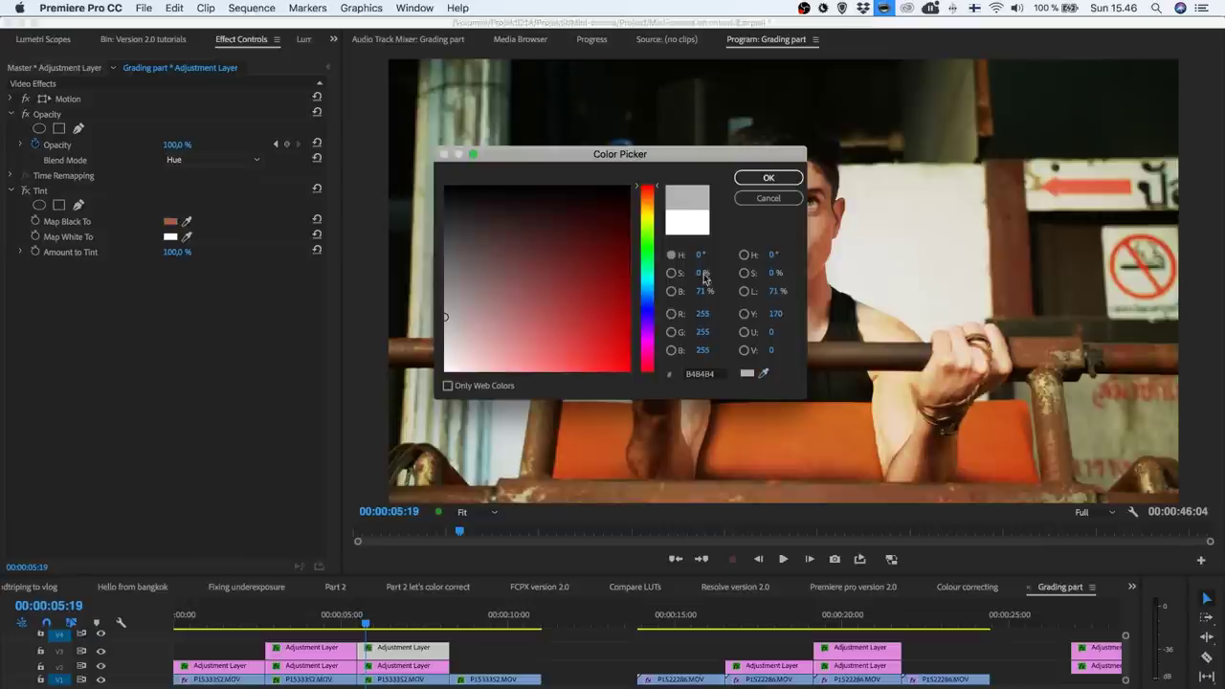
drag(681, 153, 414, 215)
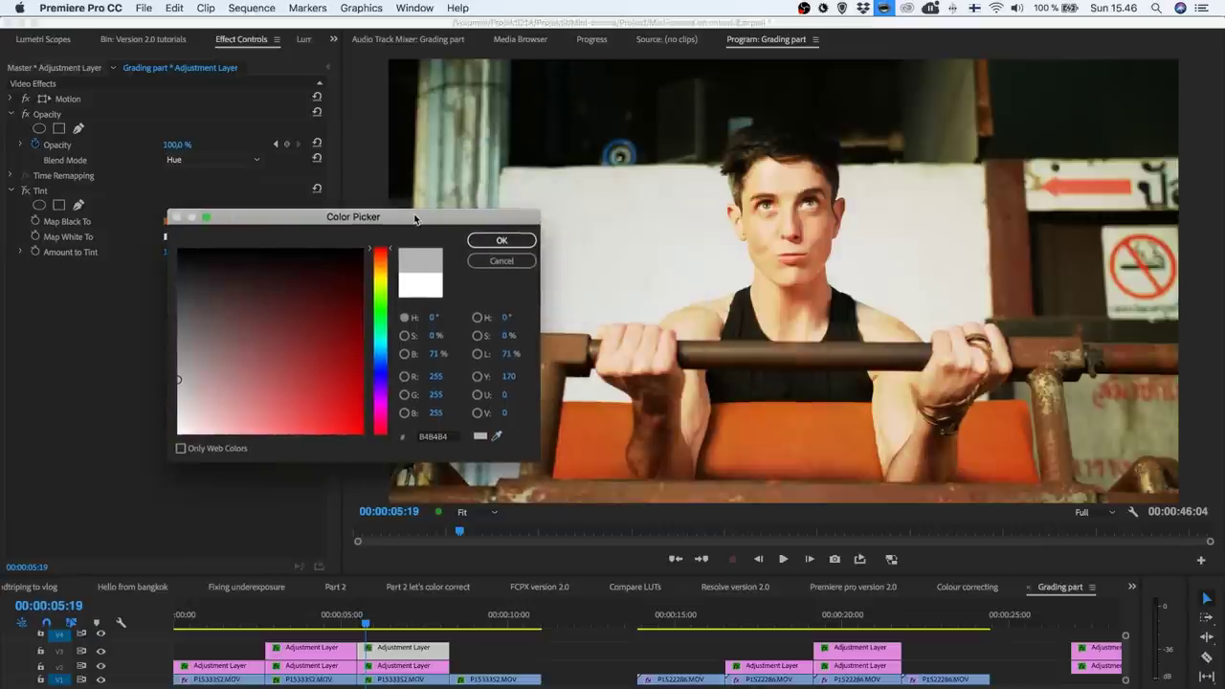
click(496, 434)
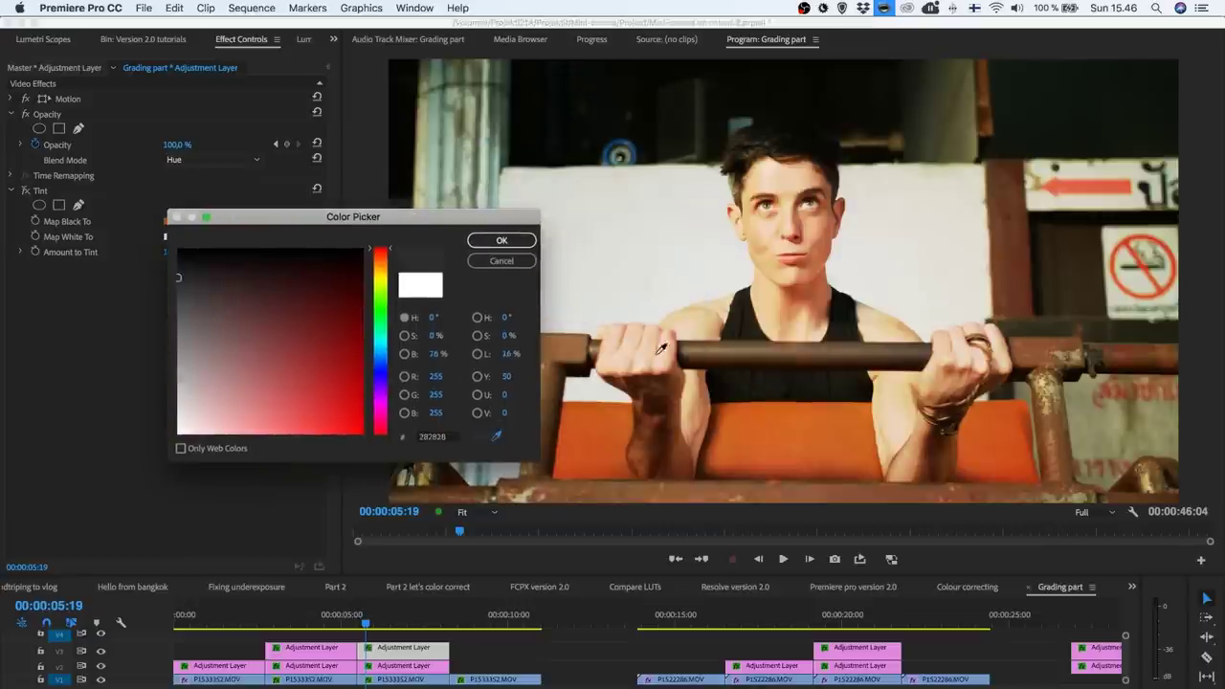
click(786, 178)
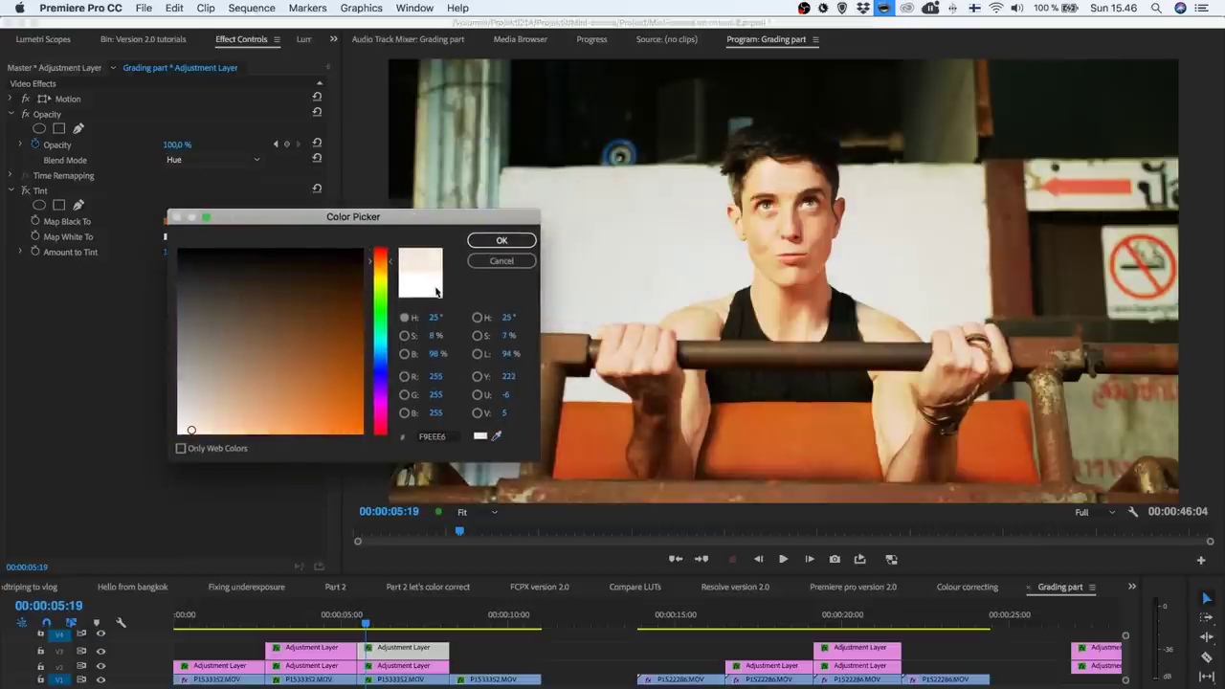
drag(194, 429, 214, 422)
click(493, 239)
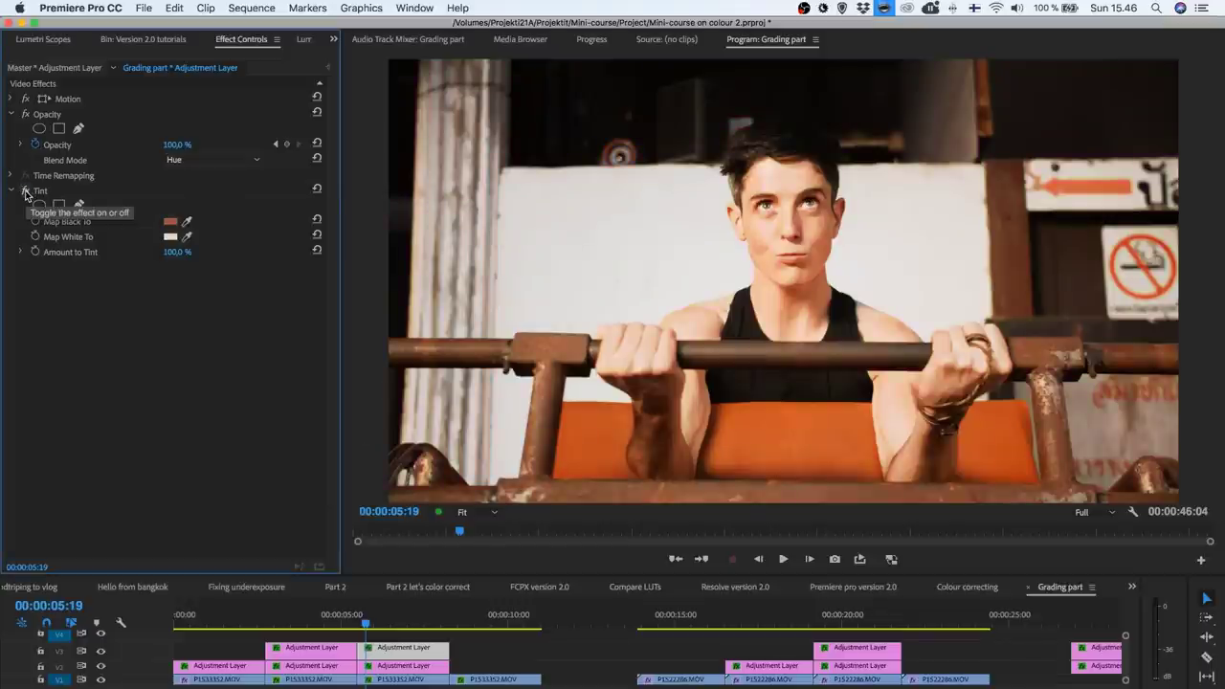
Compare the footage with Tint on and off, then set the tint layer's opacity to 40%.
click(26, 191)
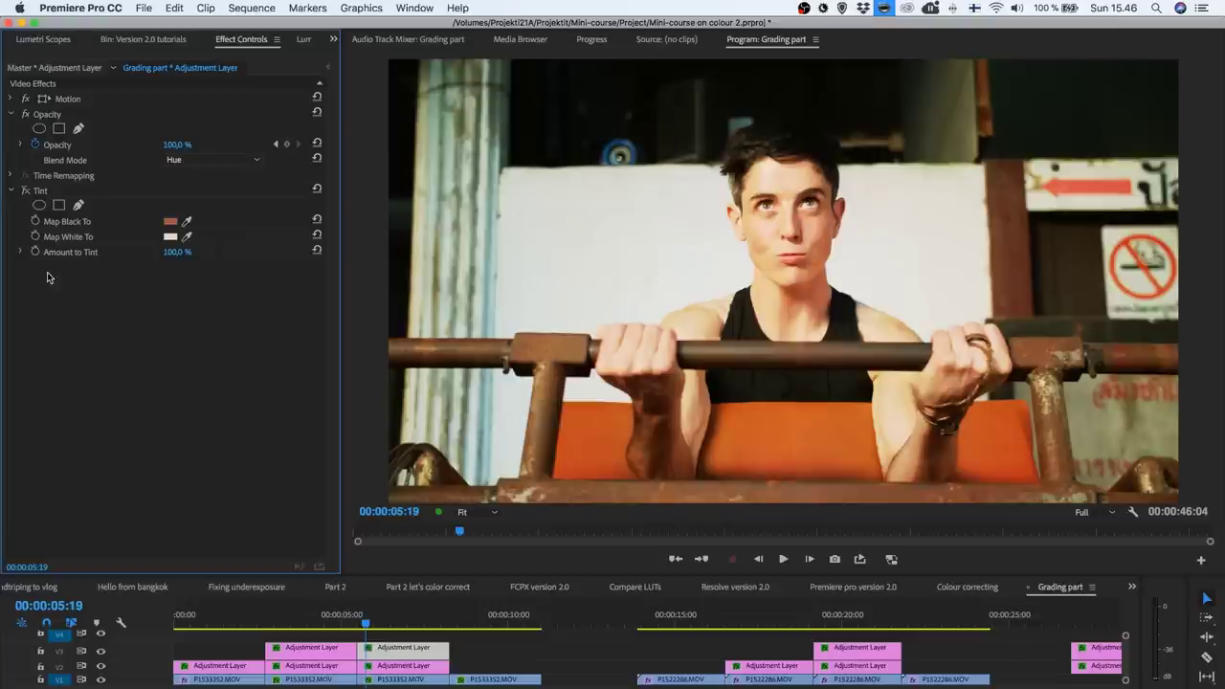
click(26, 191)
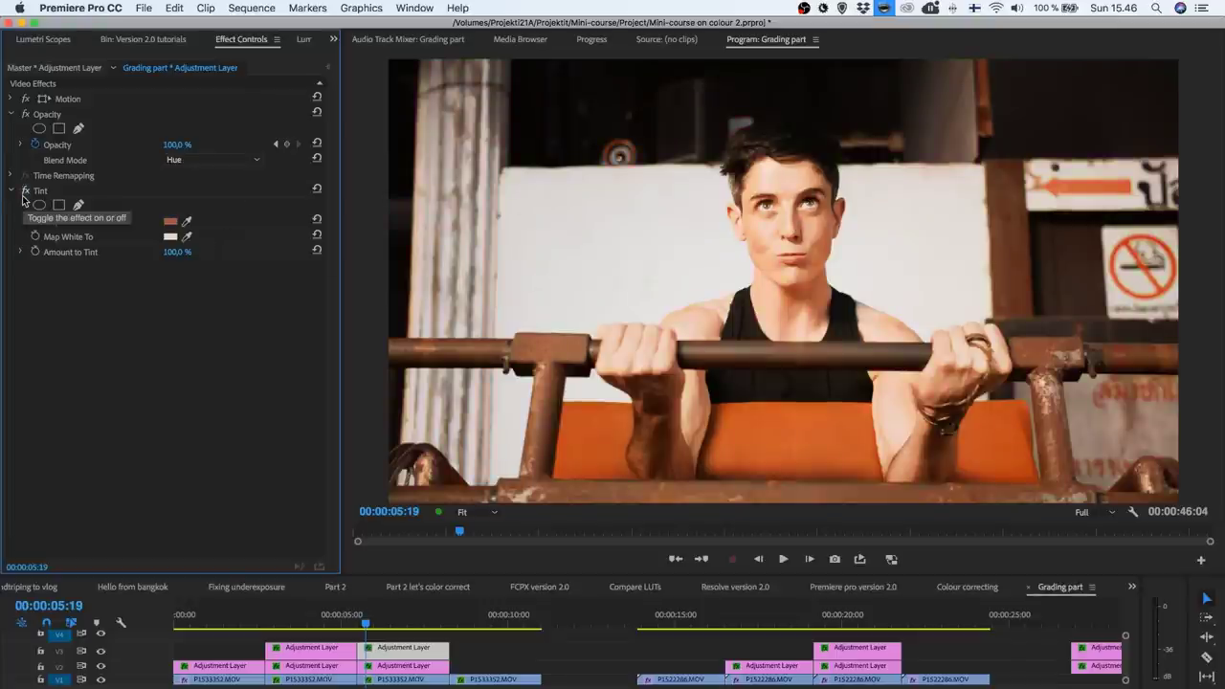
click(24, 192)
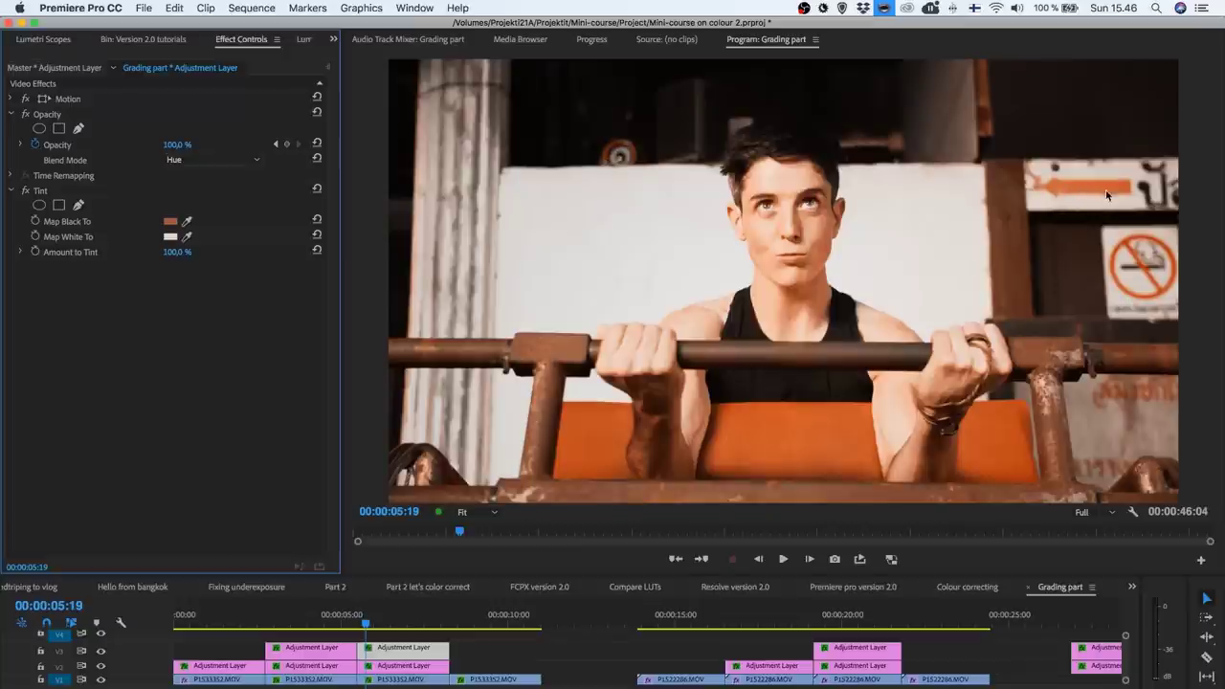
click(26, 191)
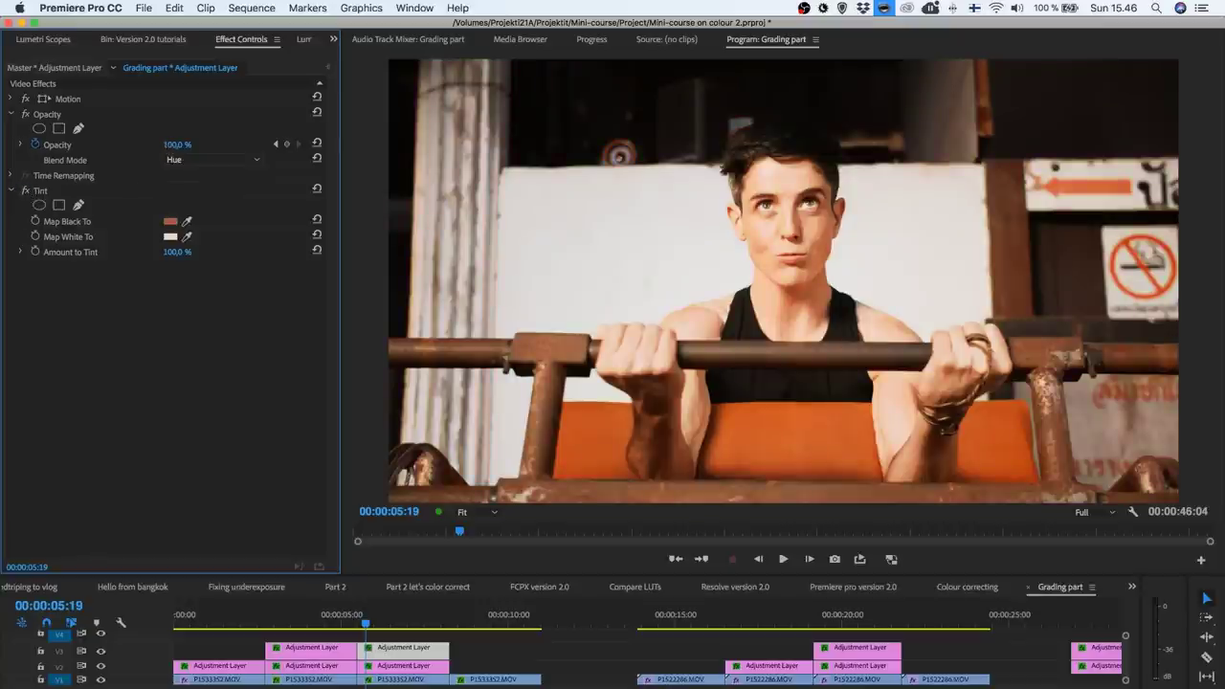
click(178, 143)
click(376, 617)
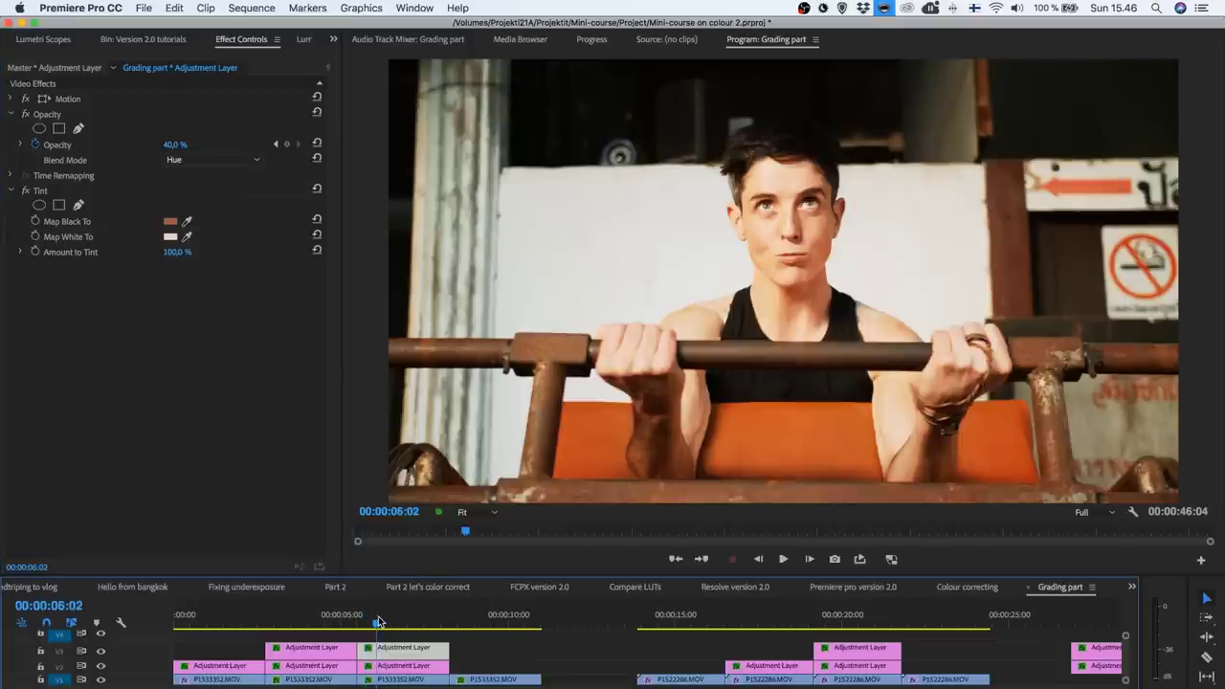
Pull the Overlay layer's shadow, midtone and top Master curve points down, then return to 00:00:05:18.
click(378, 665)
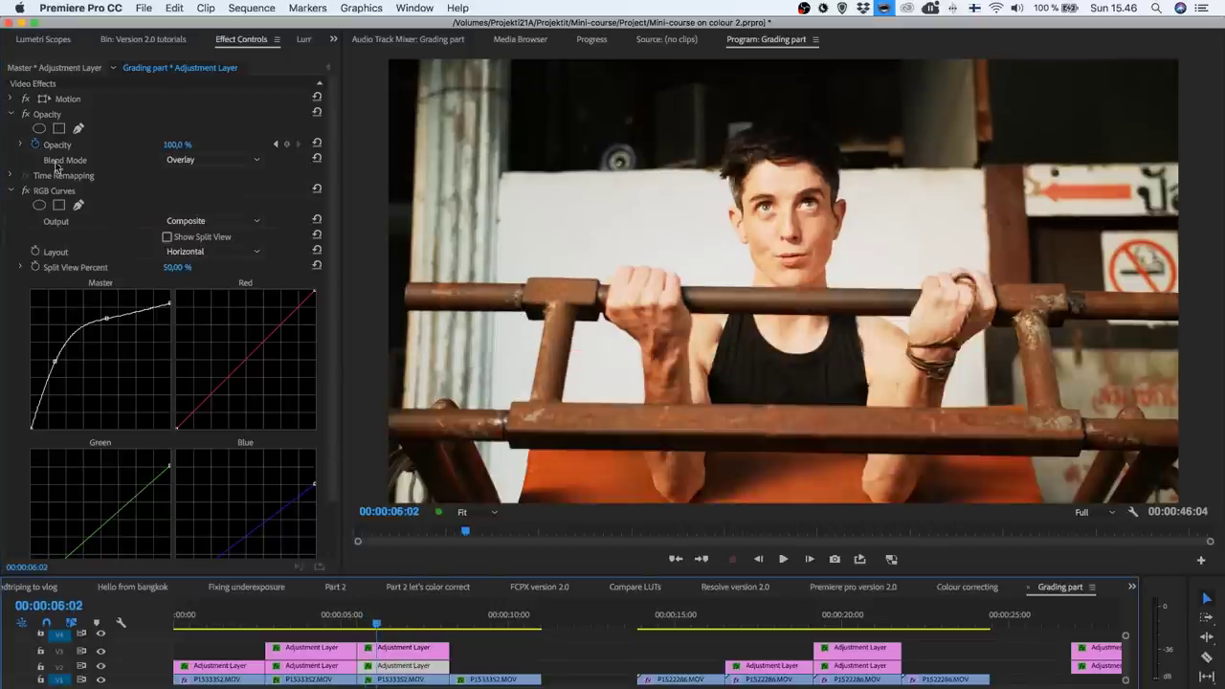
drag(52, 360, 51, 367)
drag(105, 320, 93, 330)
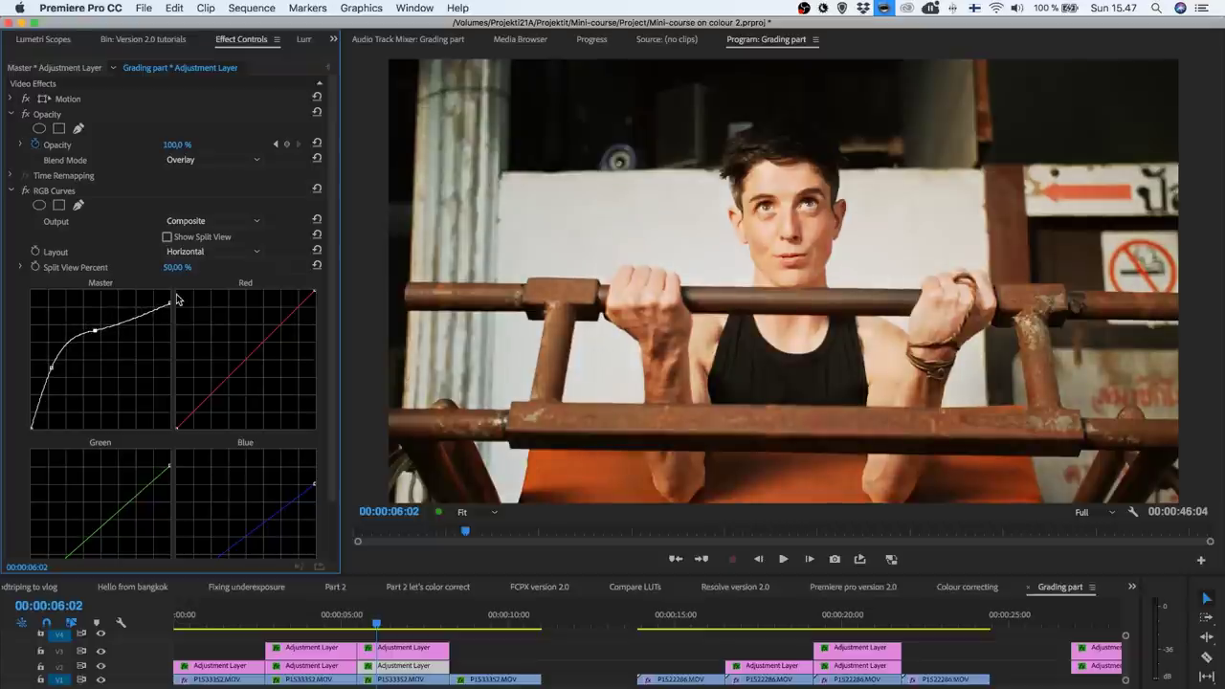
drag(167, 304, 168, 311)
scroll(250, 382, down, 2)
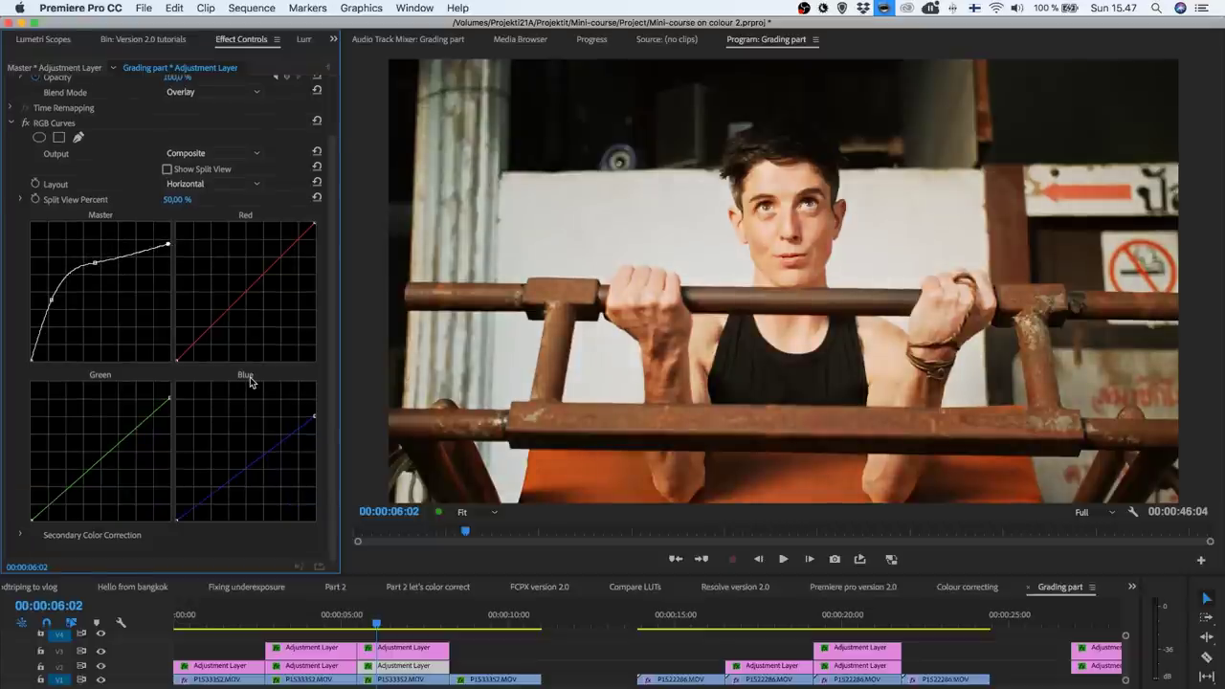
click(365, 617)
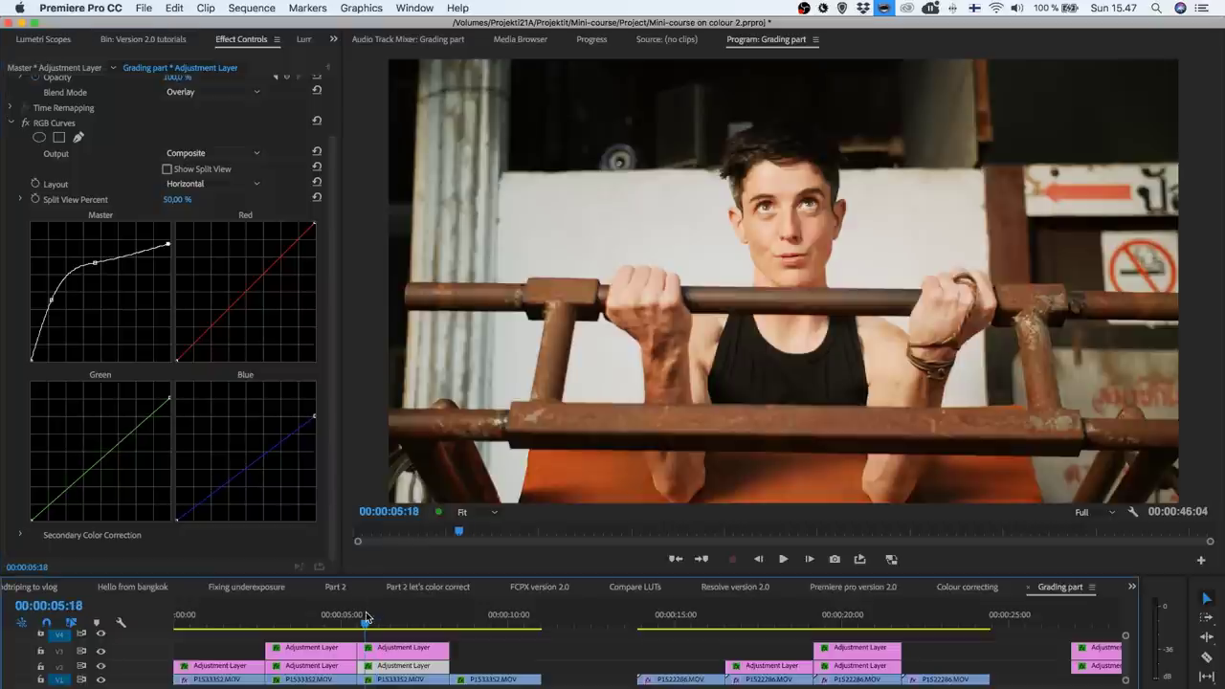
Return to the sequence start, zoom the timeline out and select a clip on V1.
key(shift+Left)
key(Up)
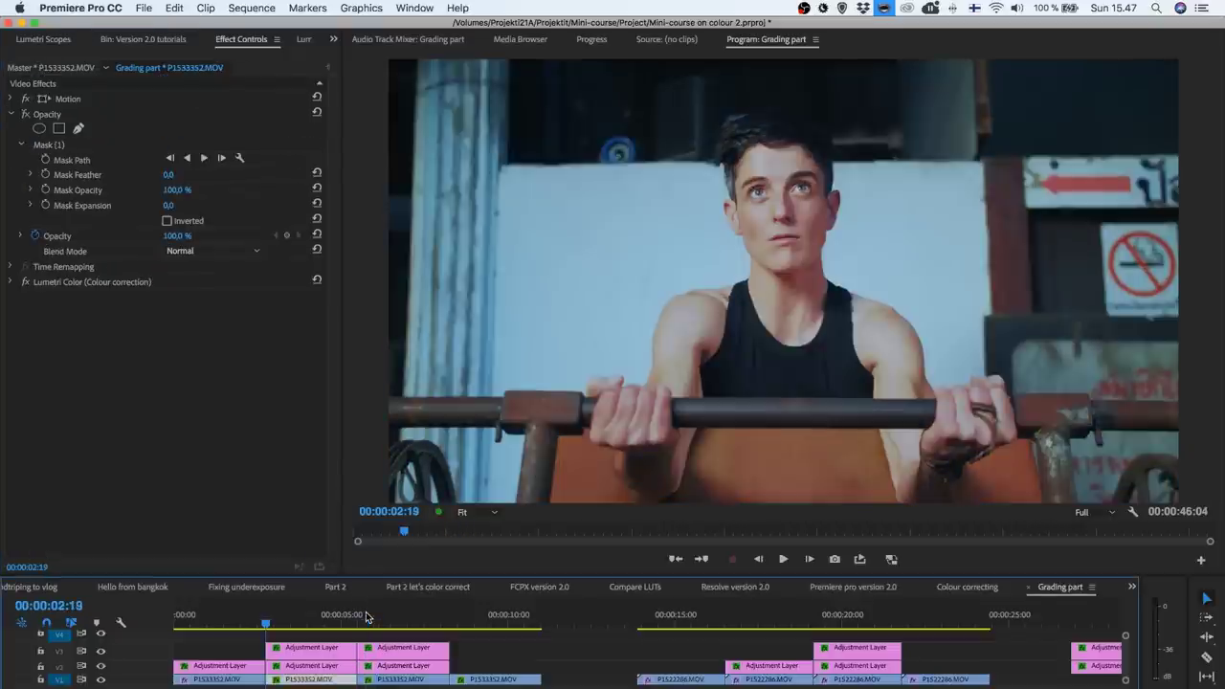
key(Up)
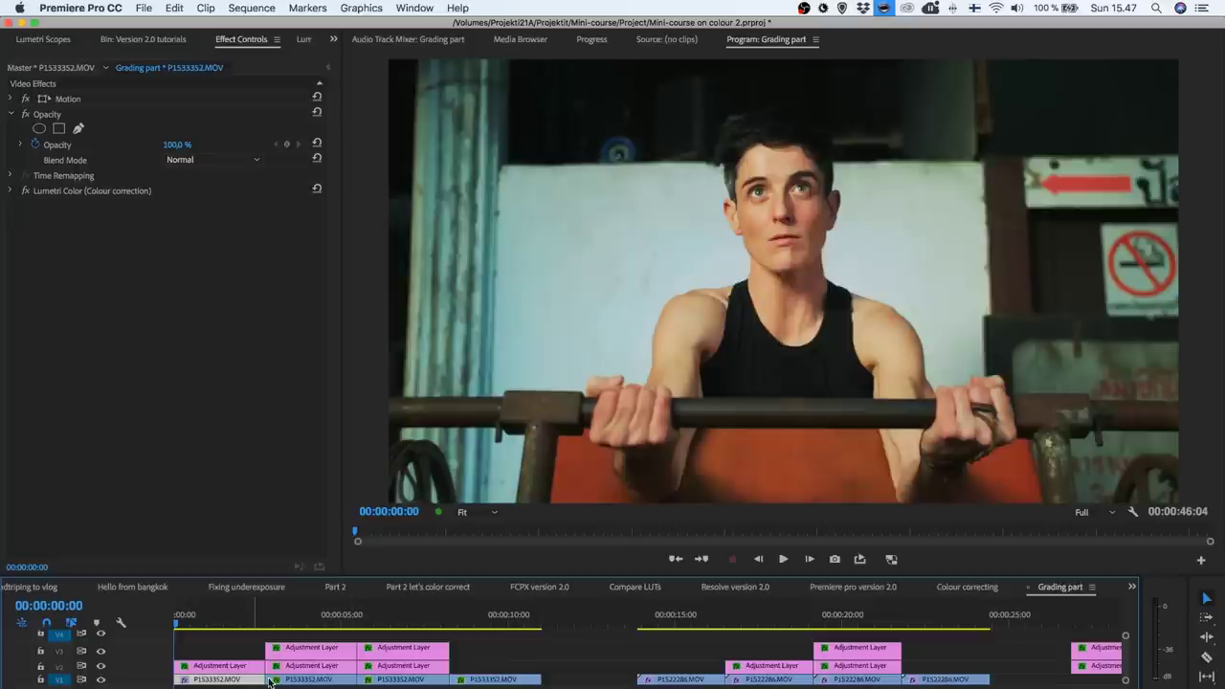
key(minus)
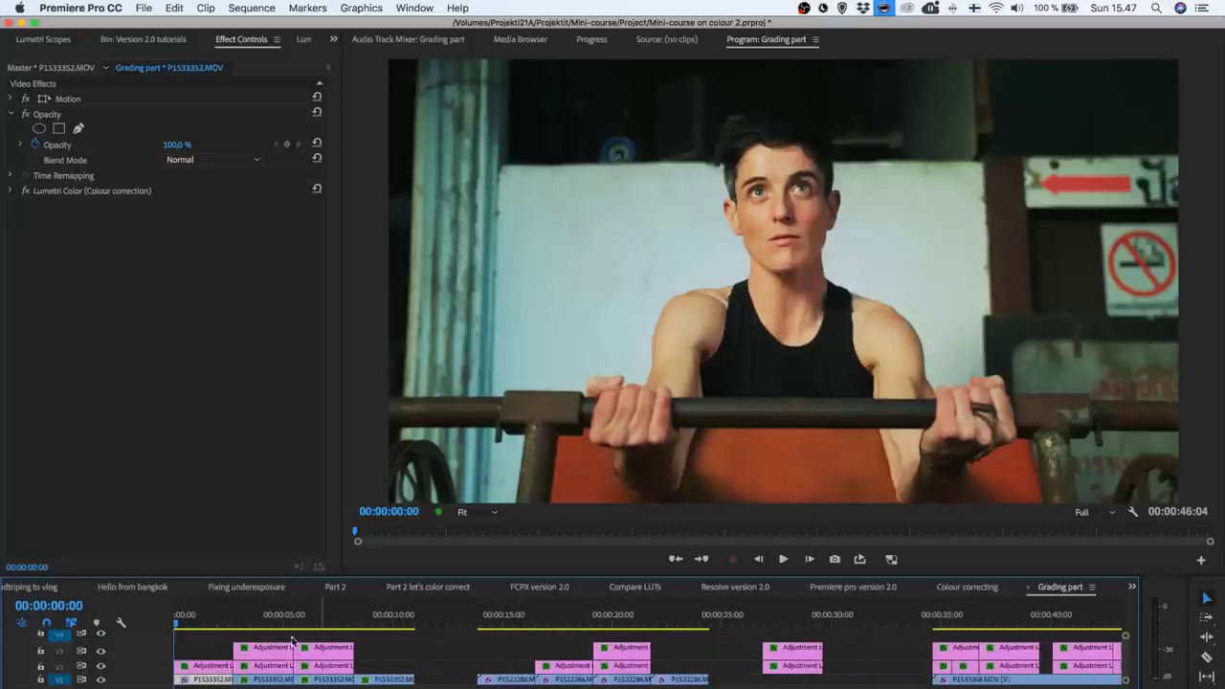
click(208, 657)
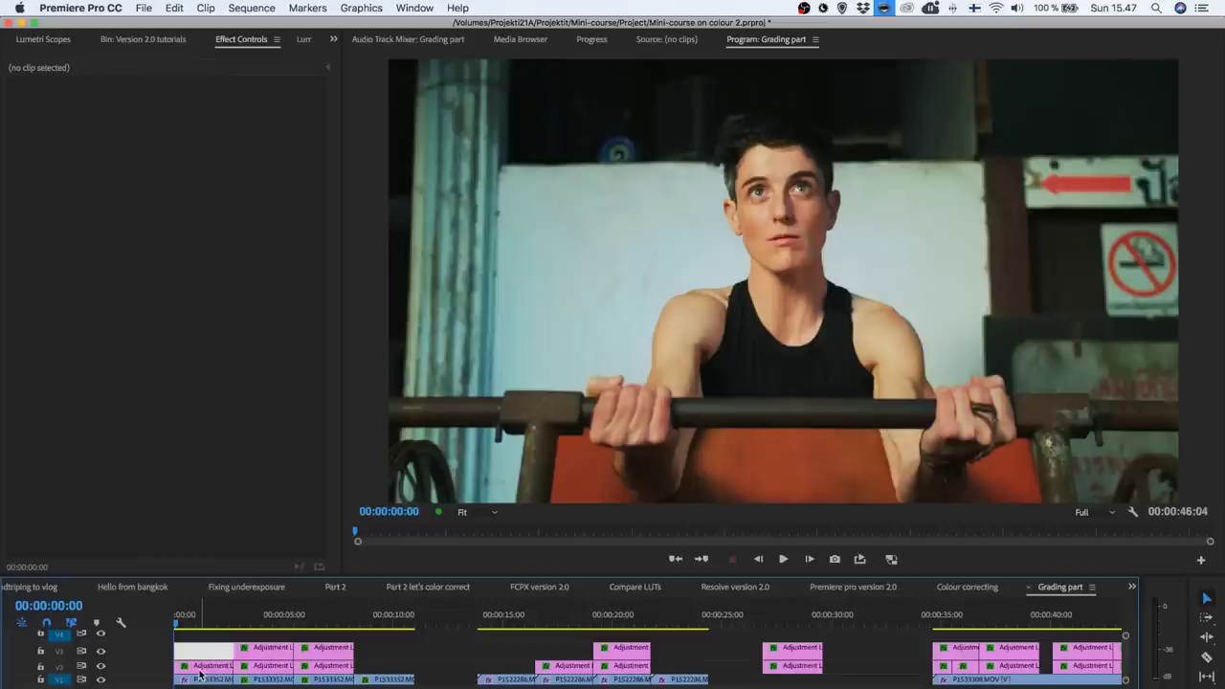
click(200, 677)
Delete the two adjustment layers near 00:00:20 and park the playhead at the P1522286 clip start.
click(487, 617)
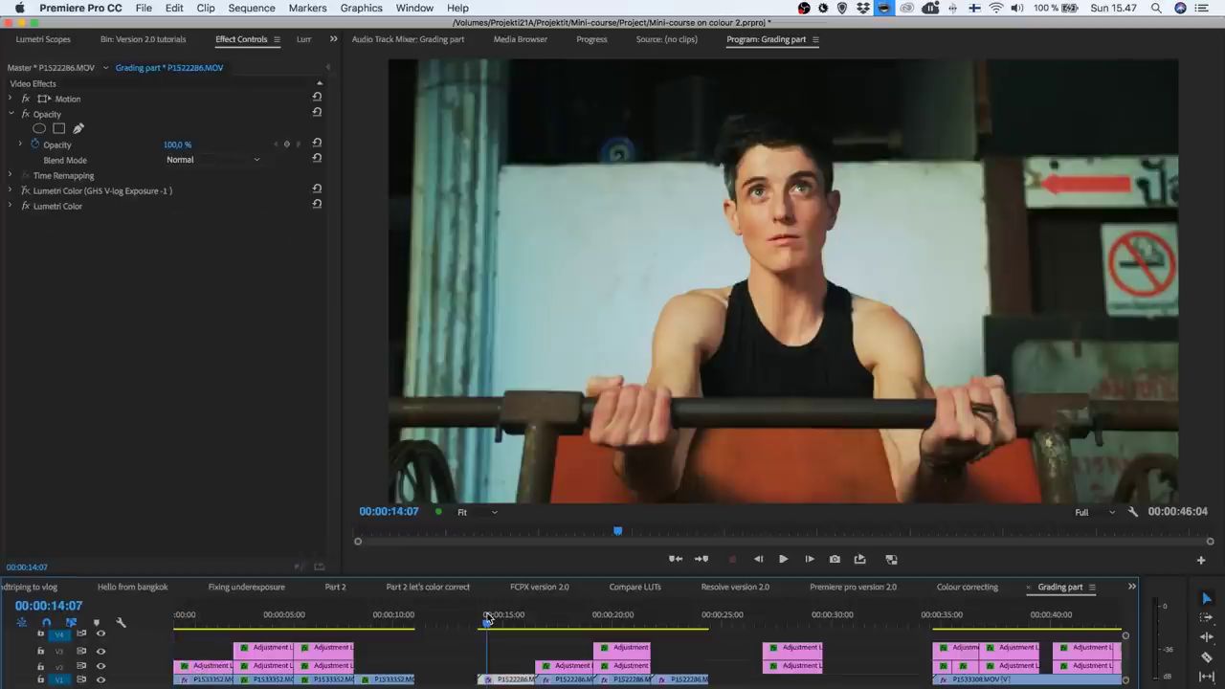
drag(531, 637, 614, 667)
key(Delete)
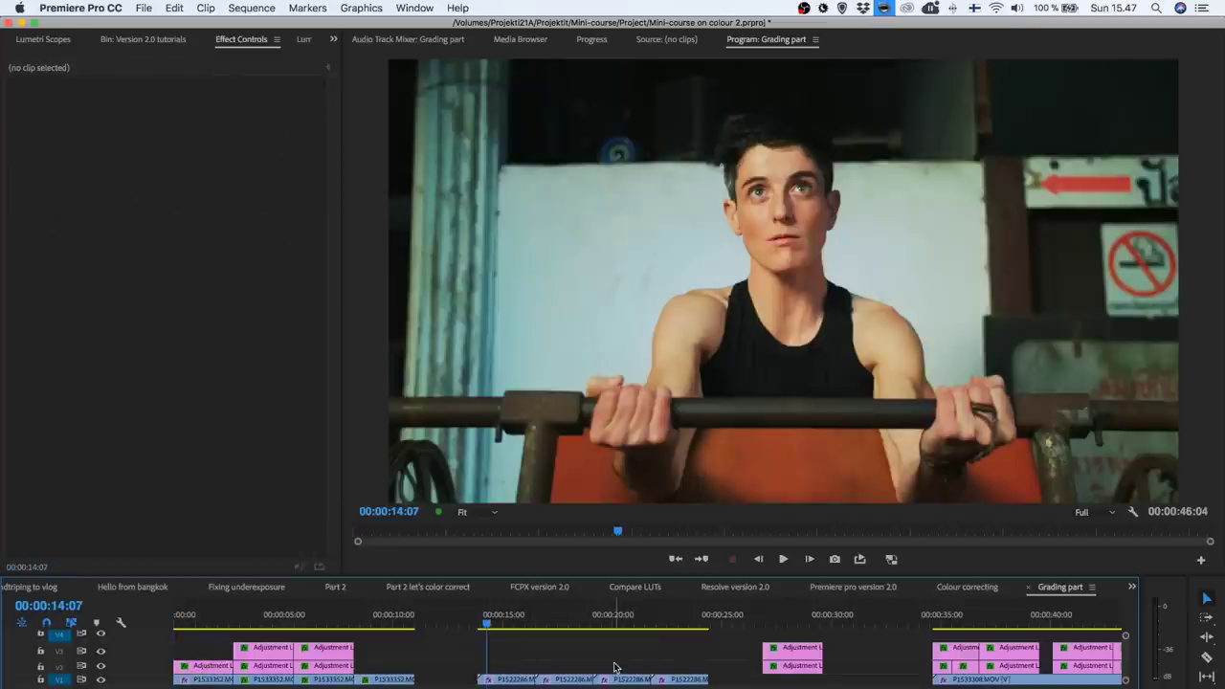
drag(488, 628, 477, 628)
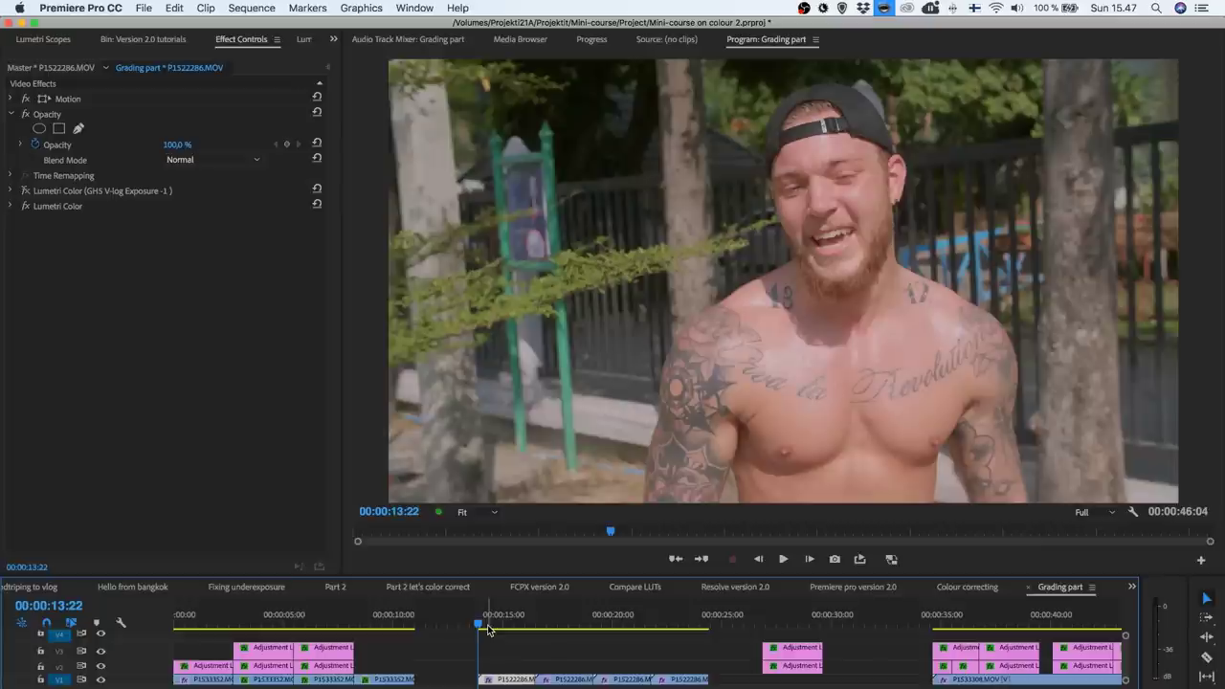
Move the summer adjustment layer onto the second clip at 13:22 and toggle V2 to compare.
click(201, 662)
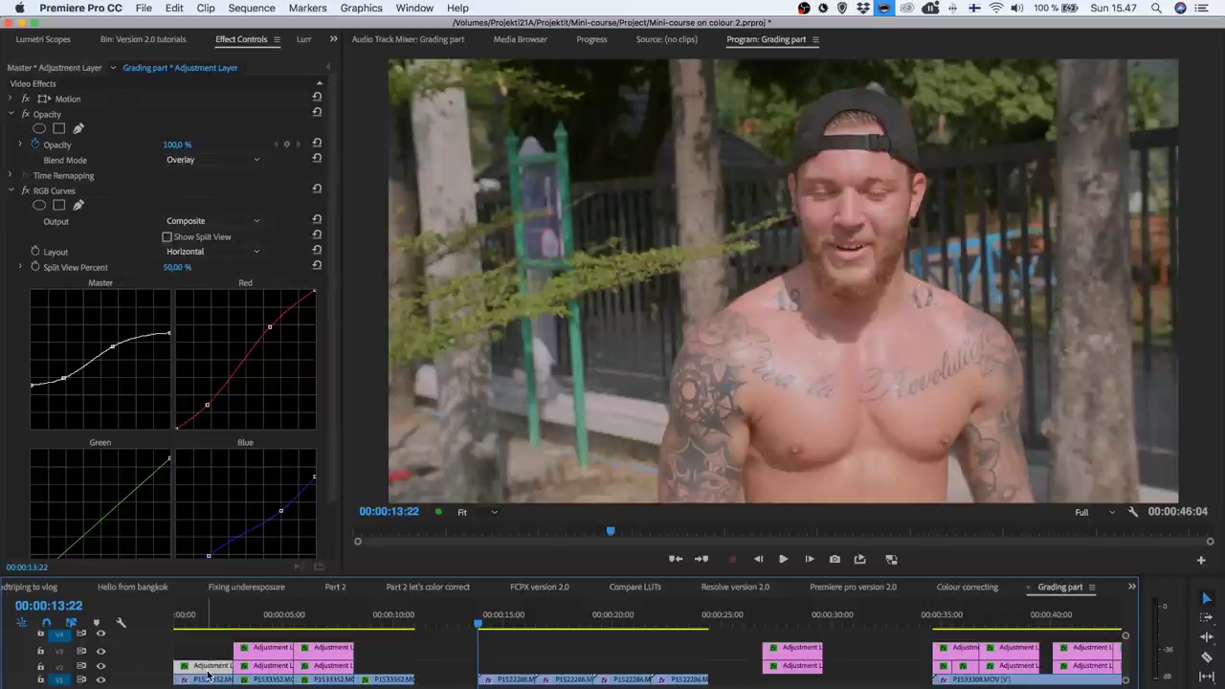
mouse_move(512, 659)
mouse_down()
mouse_move(514, 675)
mouse_move(509, 667)
mouse_up()
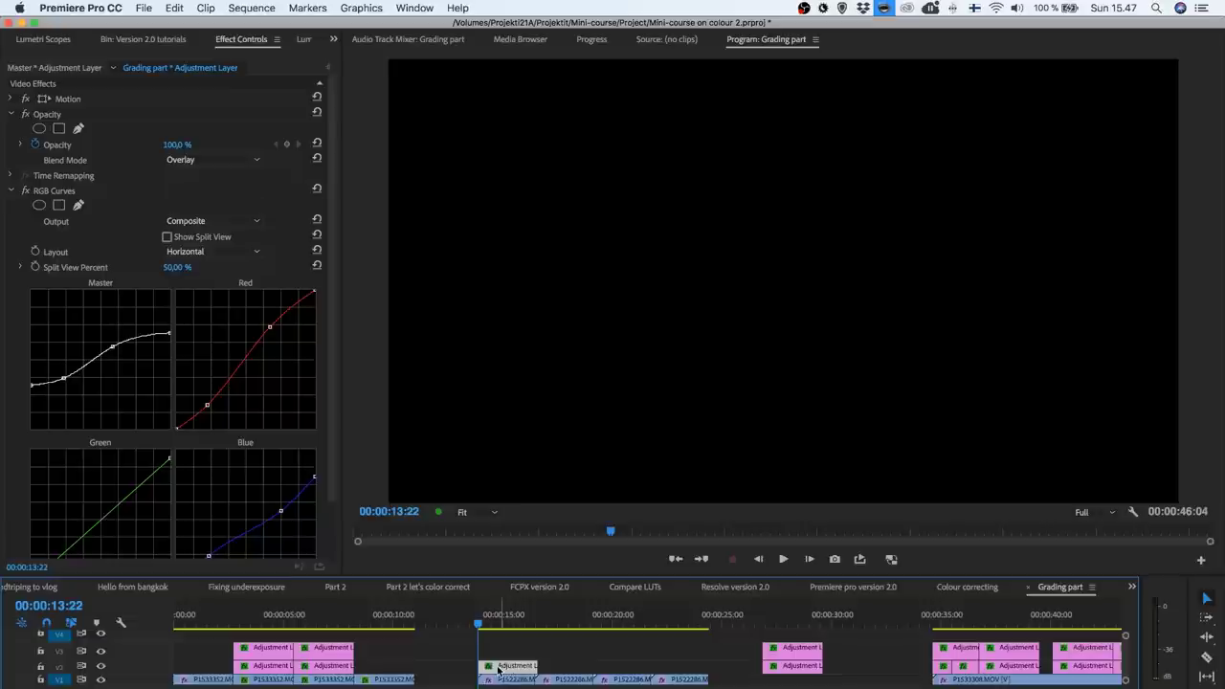
click(100, 667)
click(100, 667)
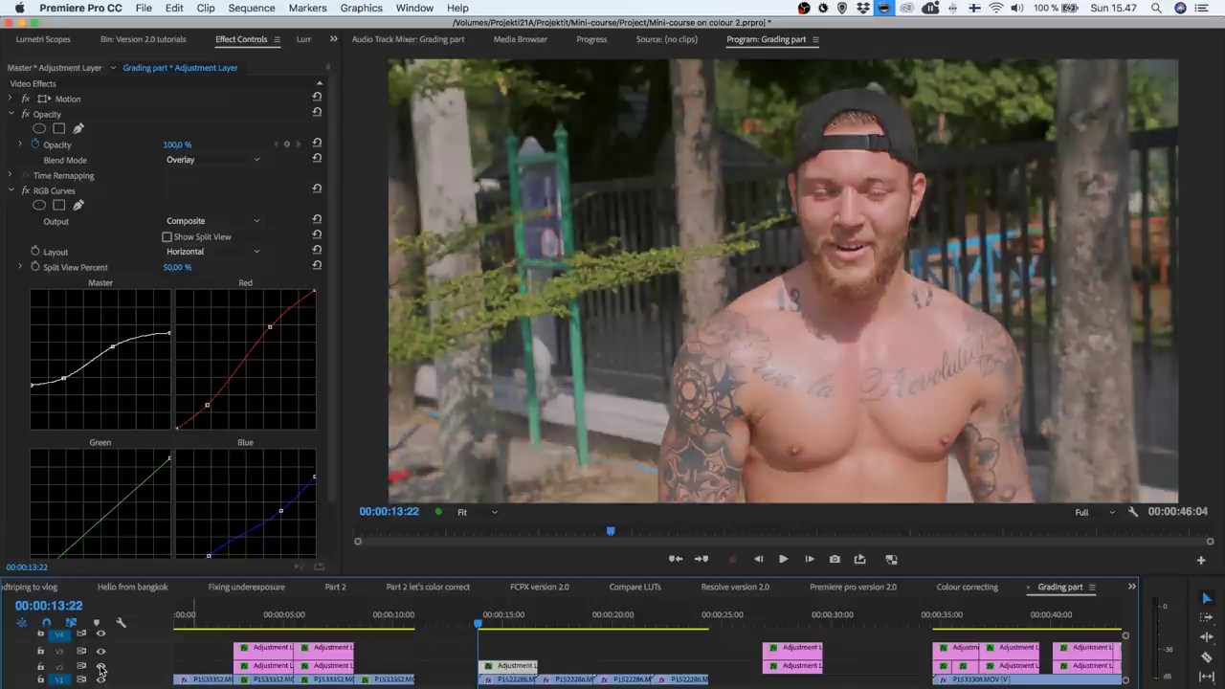
click(100, 667)
Move the pair of winter adjustment layers to start just past 16:13.
click(533, 664)
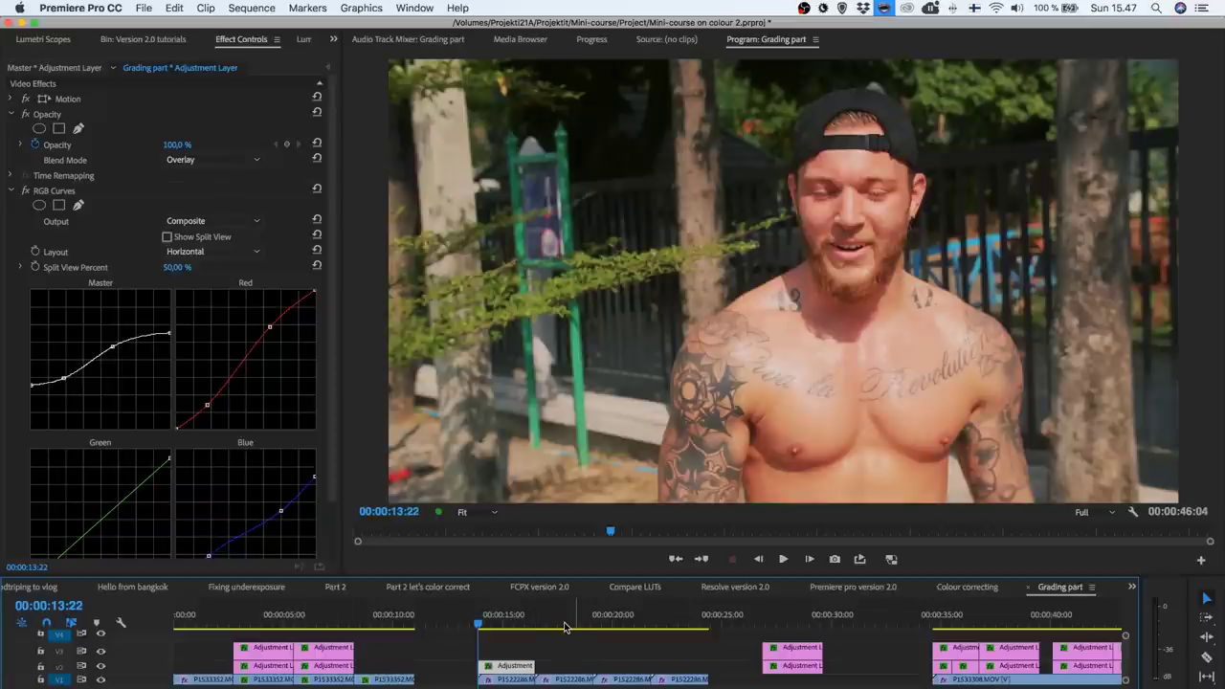
drag(564, 618, 559, 626)
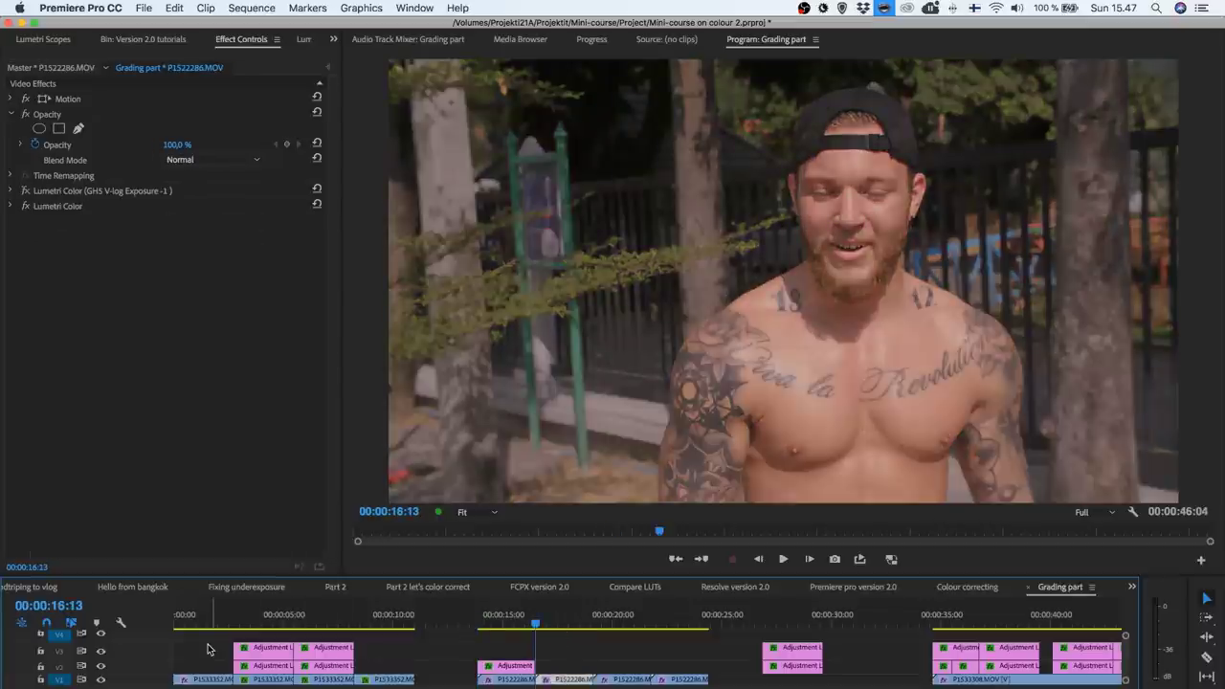
drag(212, 643, 580, 671)
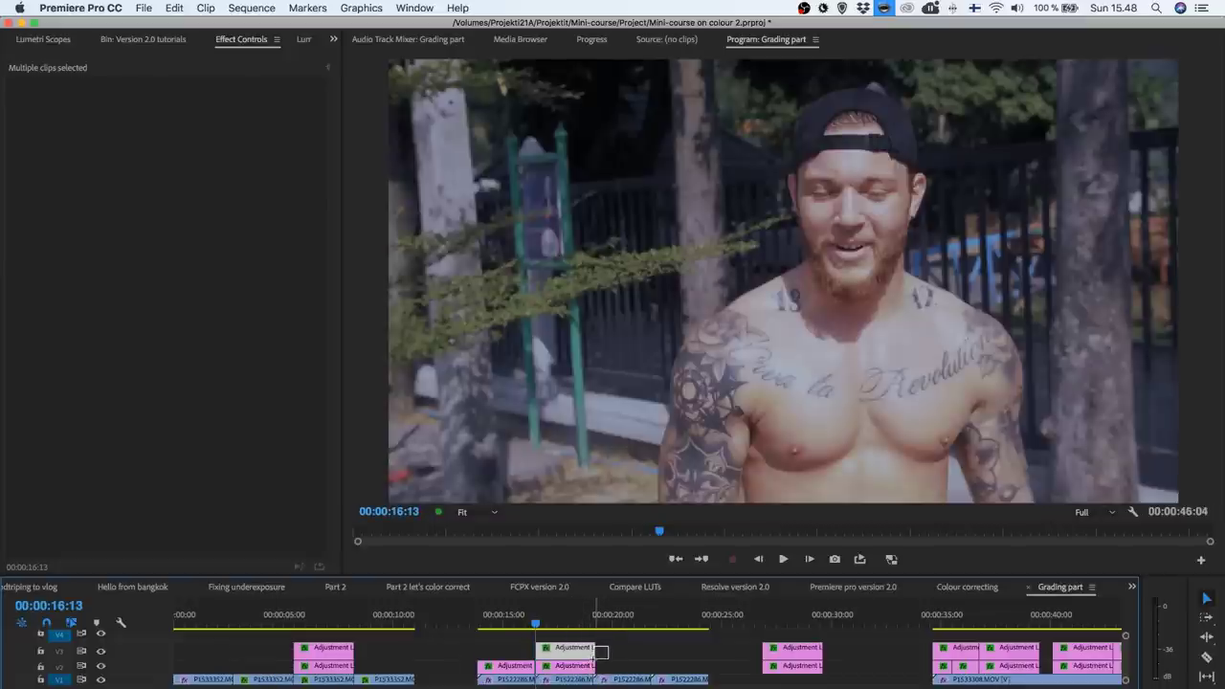
Trim both winter layers by 3 frames, then place the sepia pair after them, cut to 00:00:02:16.
click(592, 650)
shift+click(593, 662)
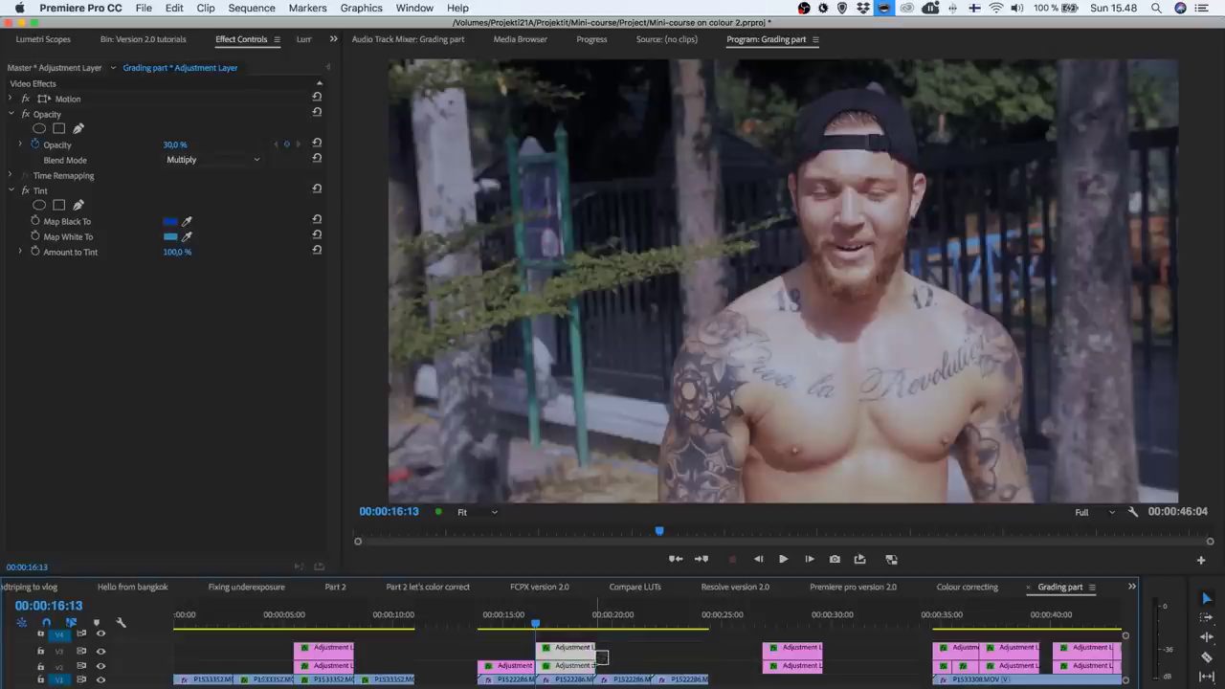
drag(591, 662, 586, 664)
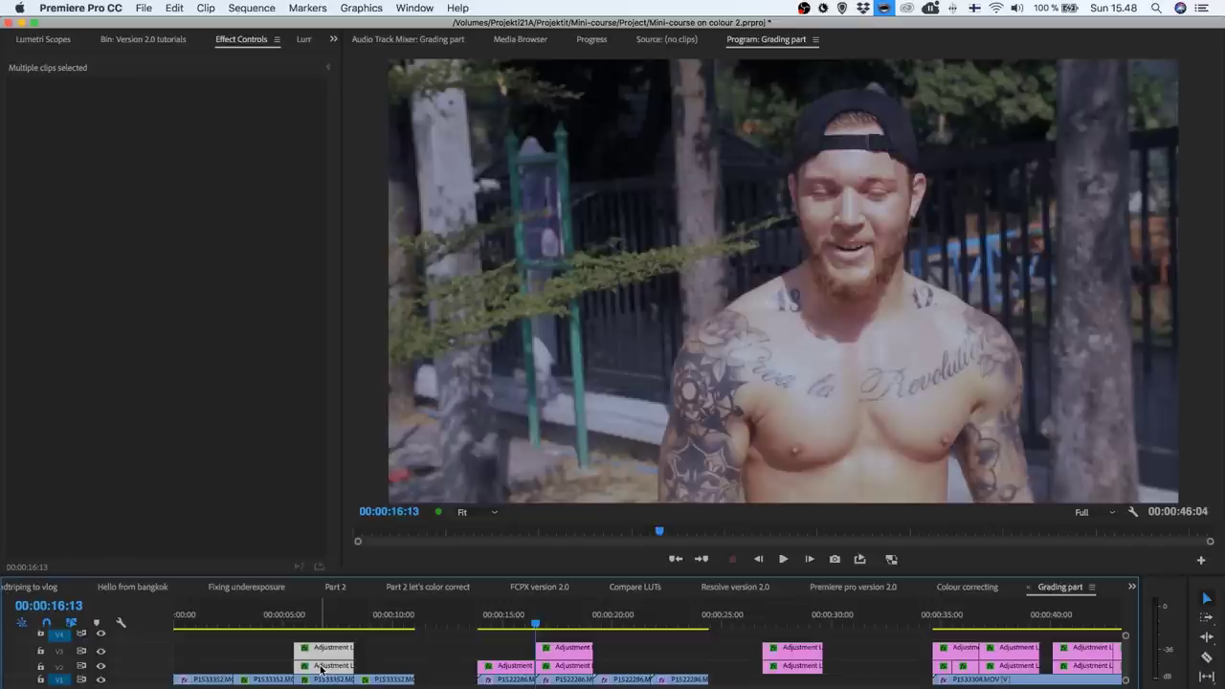
drag(325, 660, 630, 669)
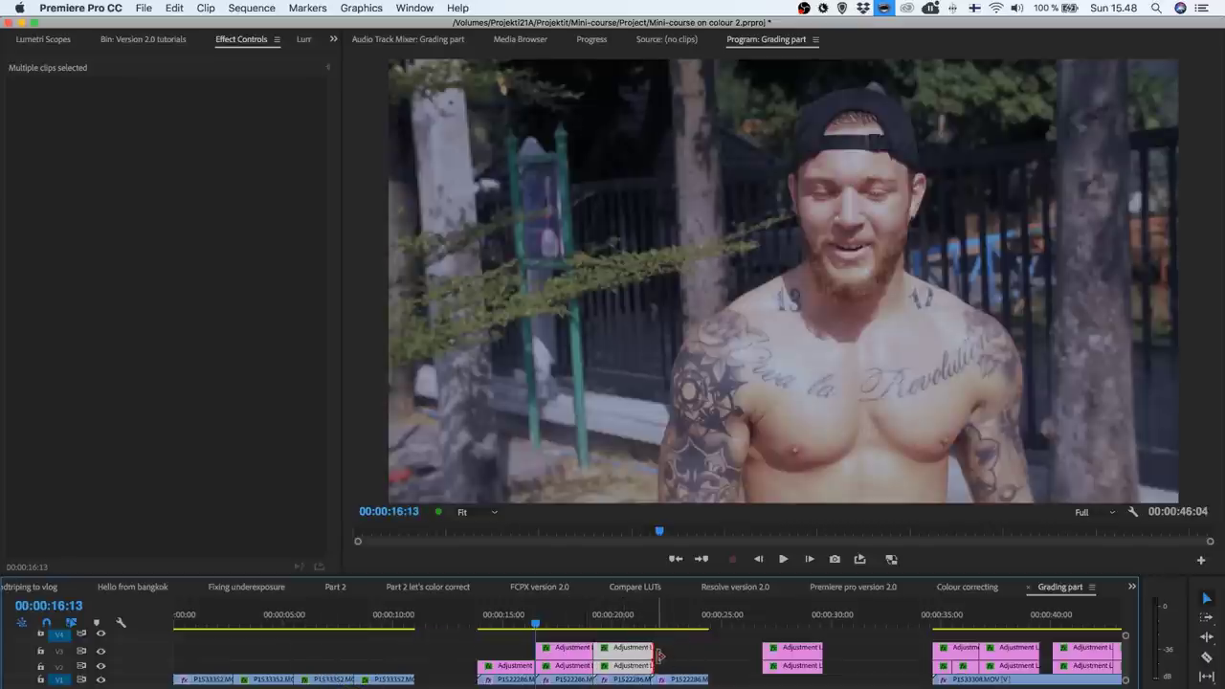
drag(660, 656, 733, 674)
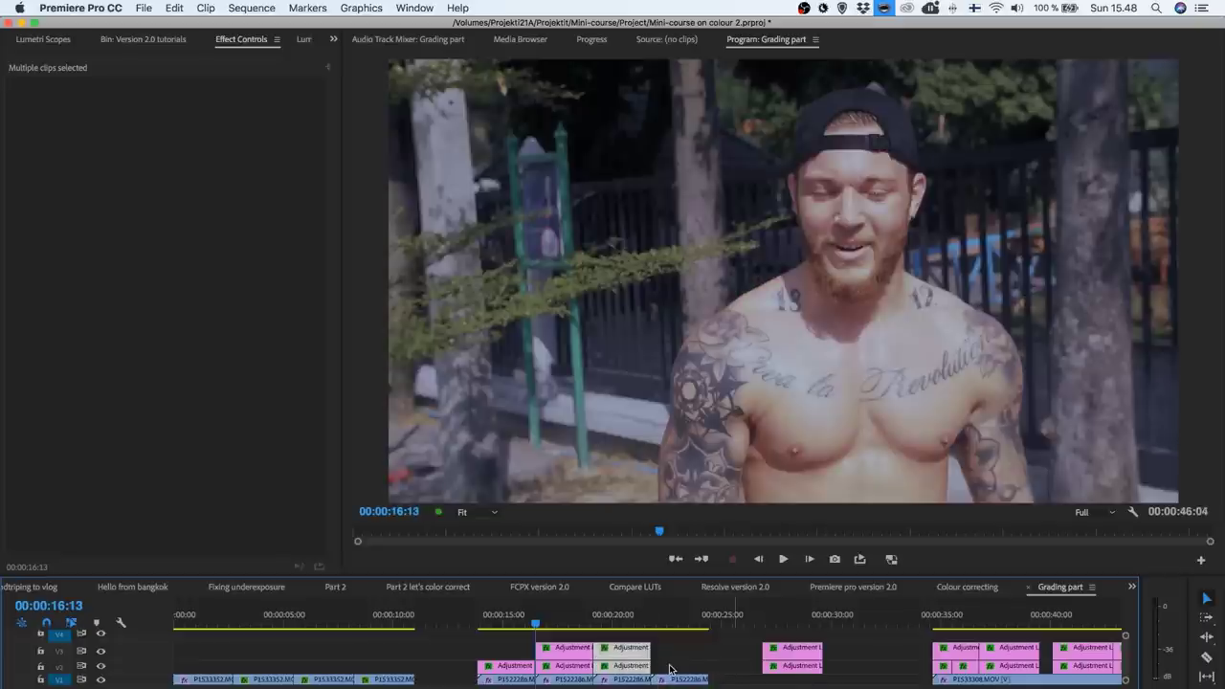
At 00:00:19:04, delete the sepia Tint layer's opacity keyframes and set its Opacity to 50.
click(603, 649)
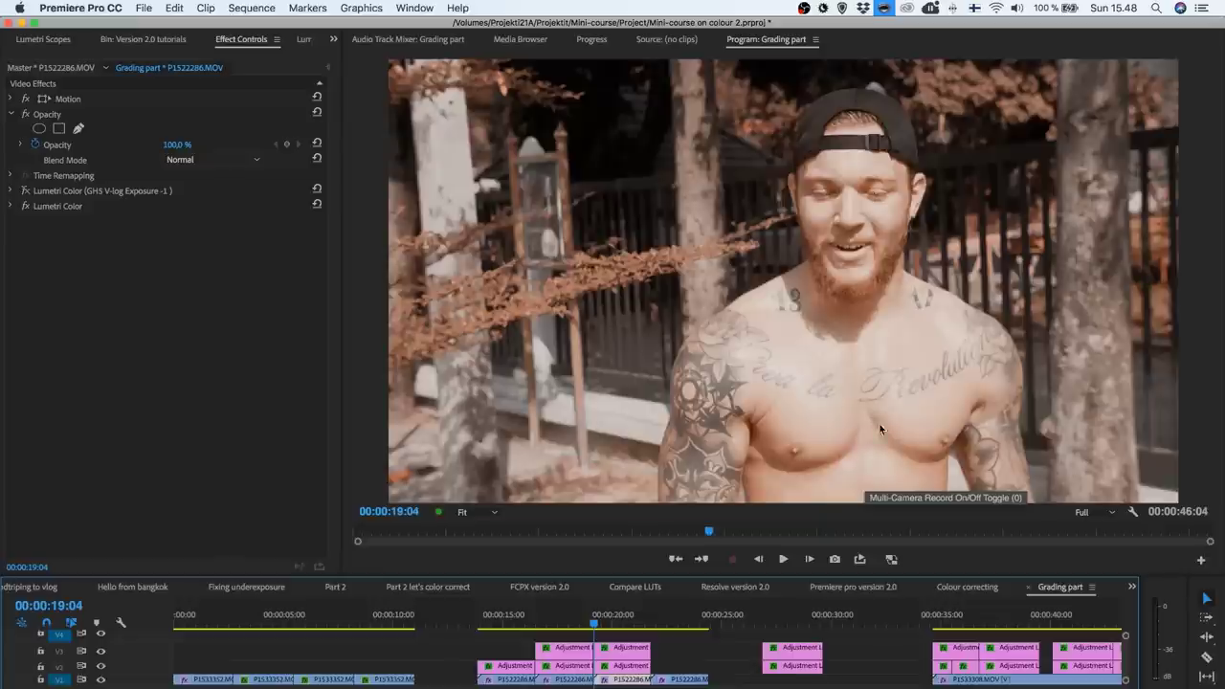
click(622, 649)
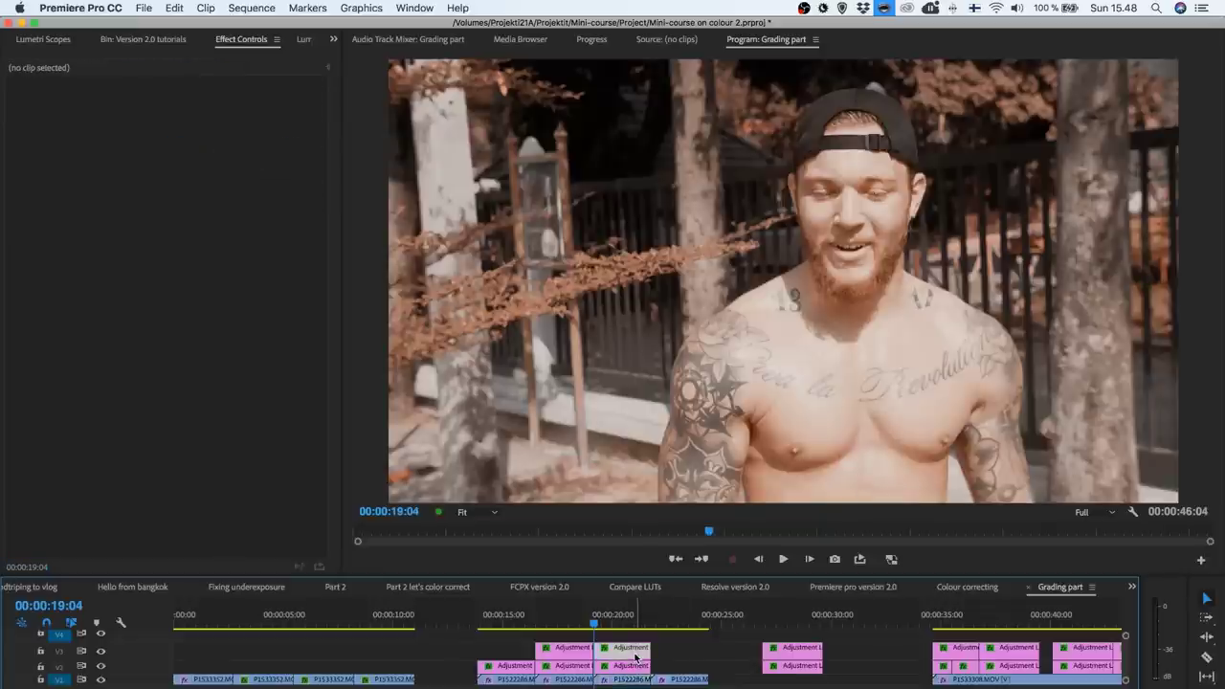
click(169, 146)
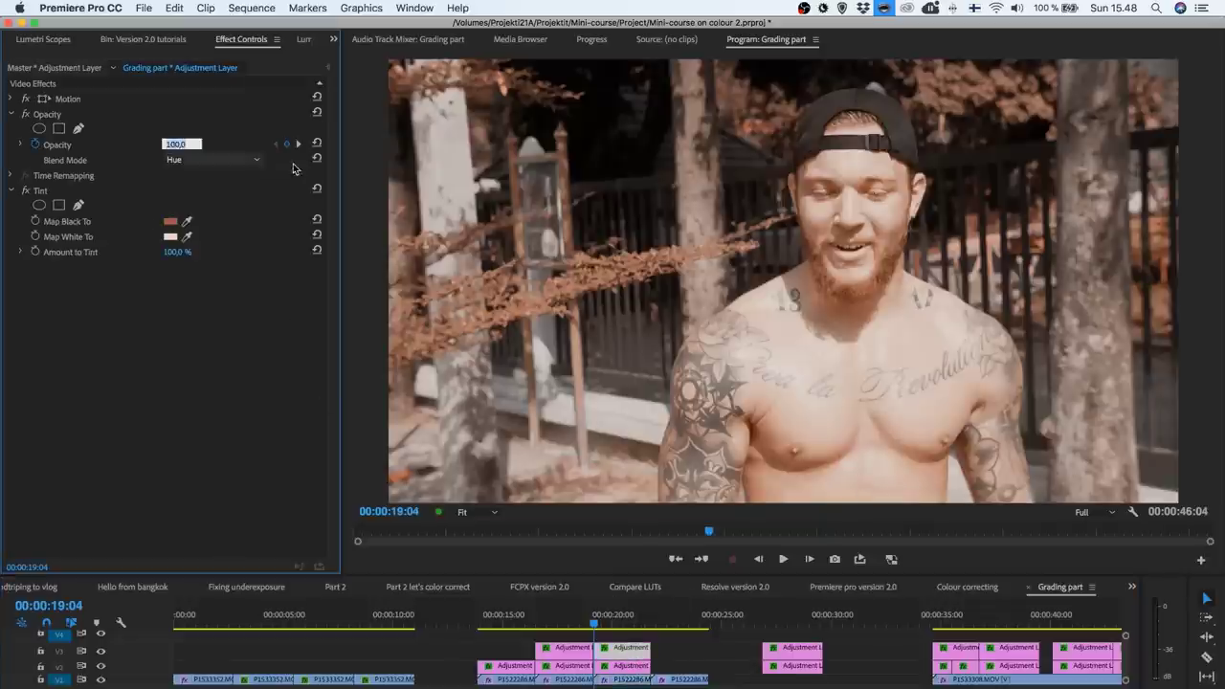
key(Return)
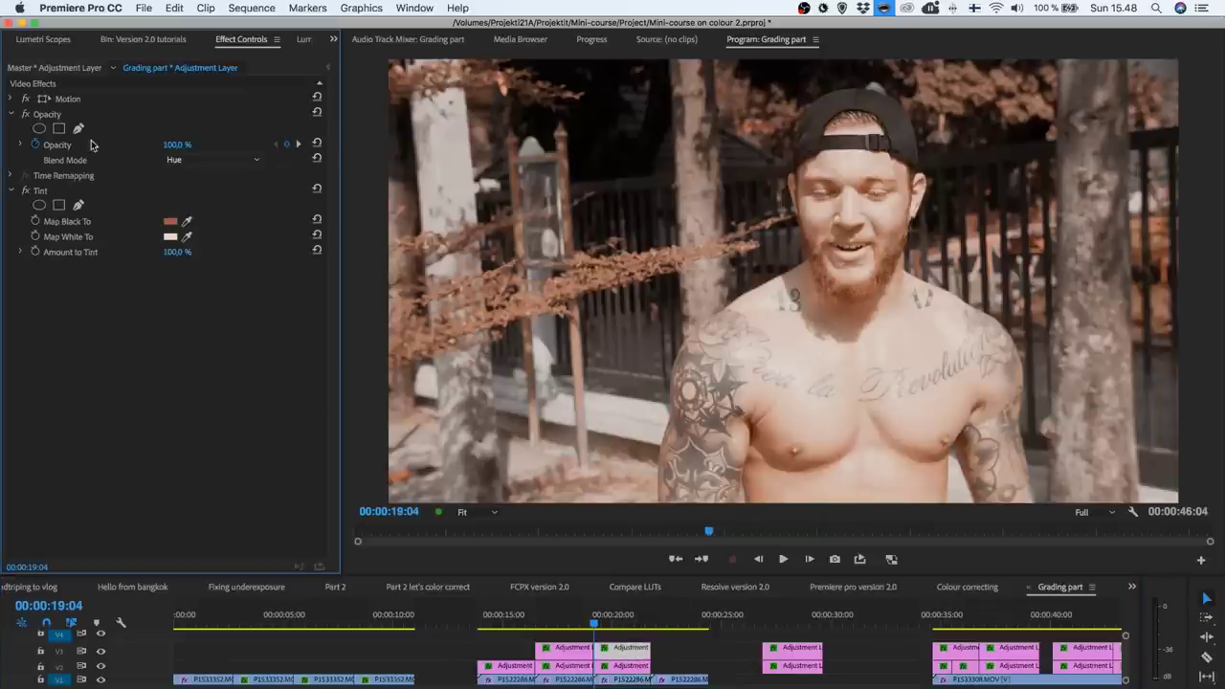
click(36, 144)
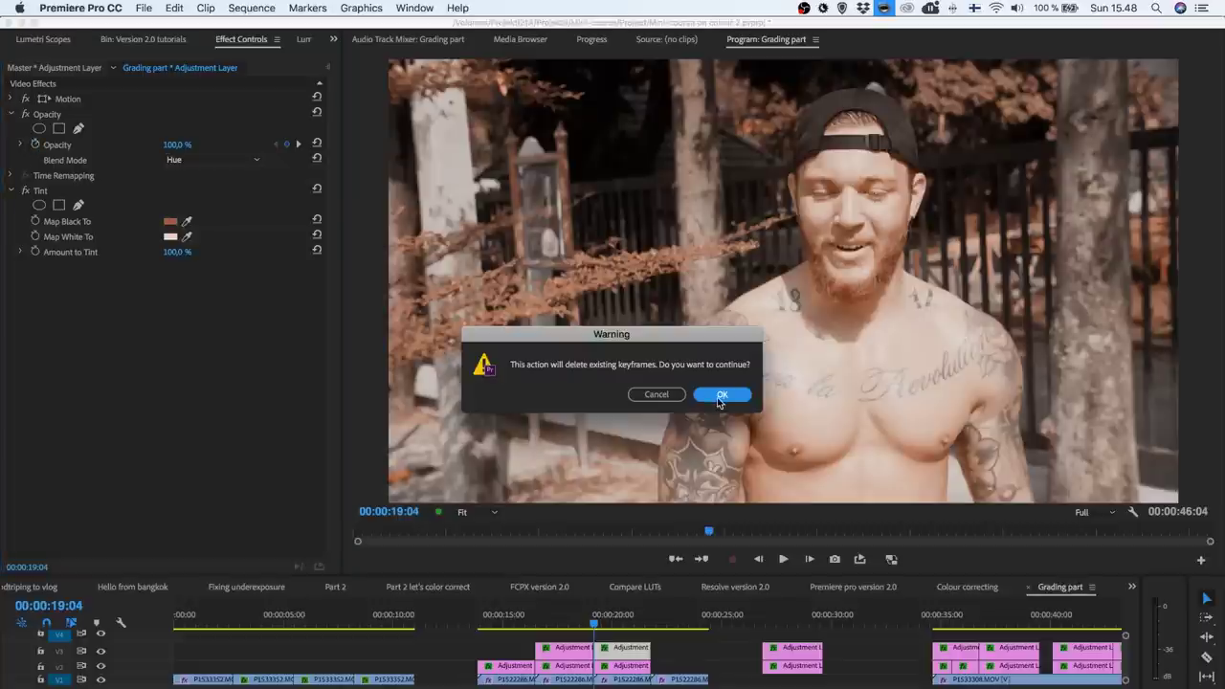
click(719, 399)
click(167, 142)
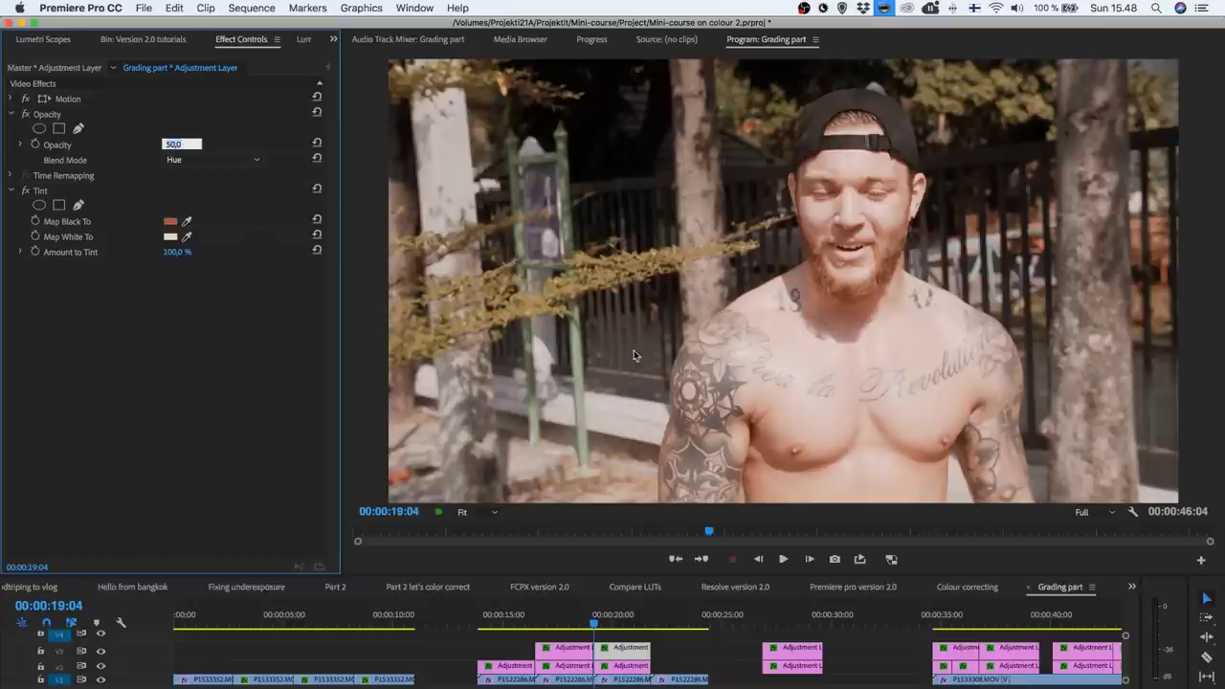
Drag the sepia RGB Curves Master points up and left, then move the Red black point right.
click(622, 667)
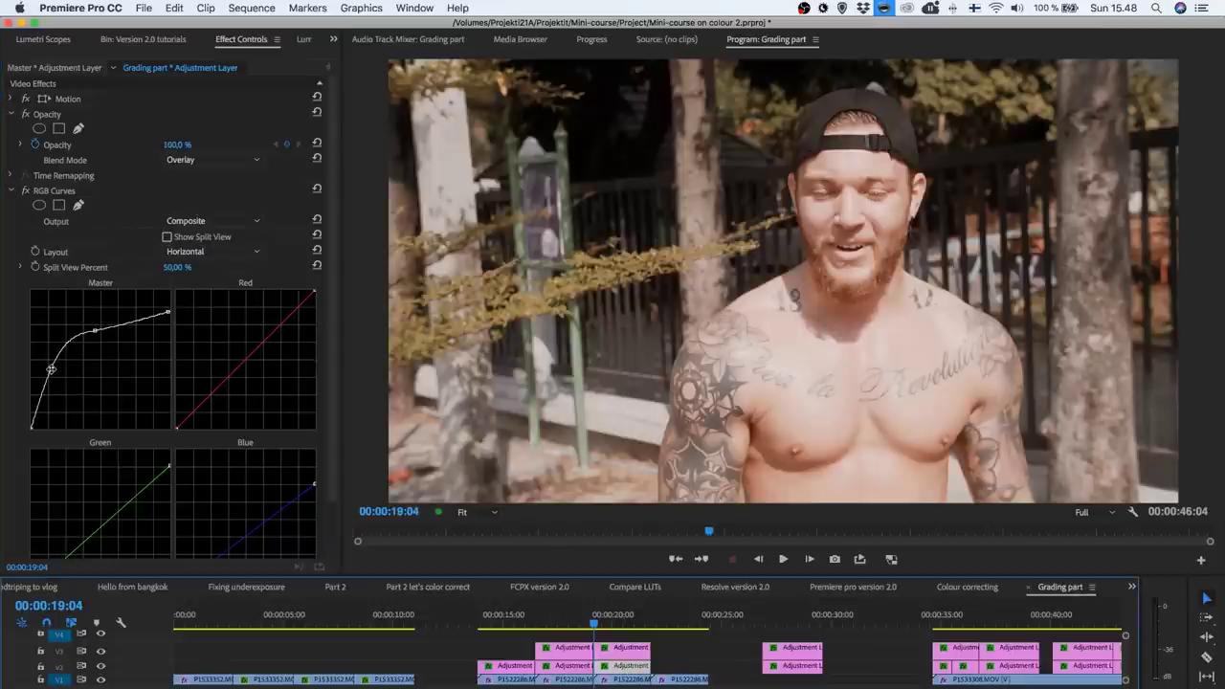
drag(51, 368, 57, 388)
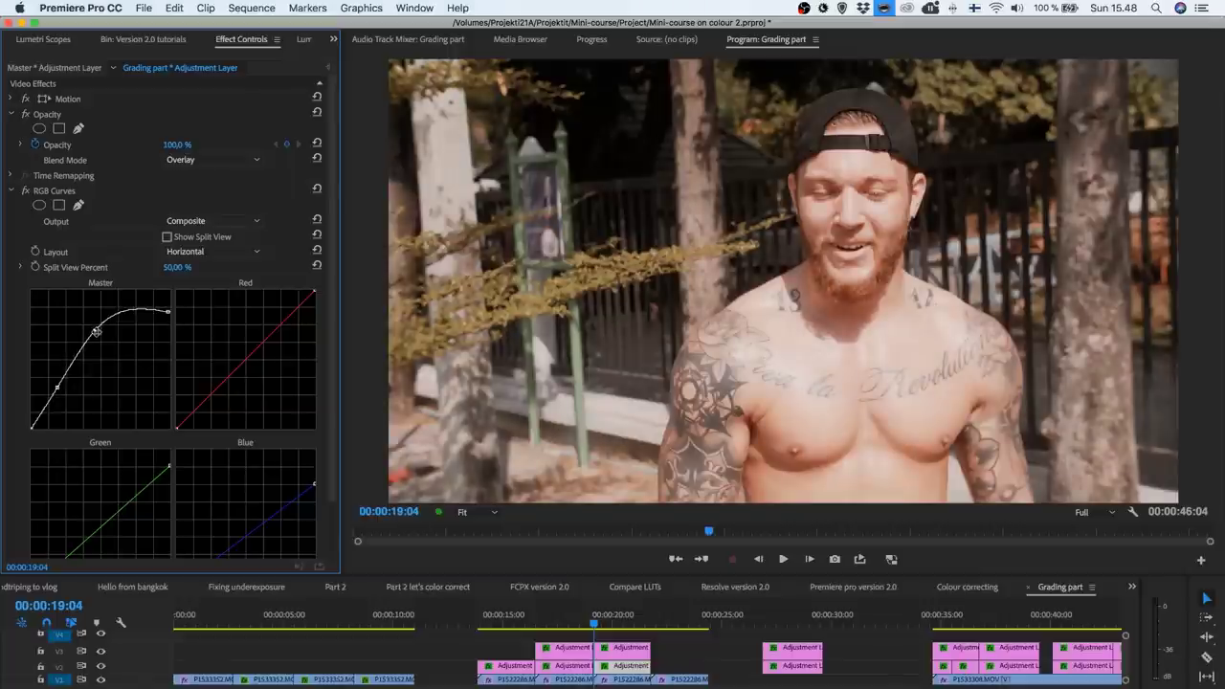
drag(95, 331, 93, 337)
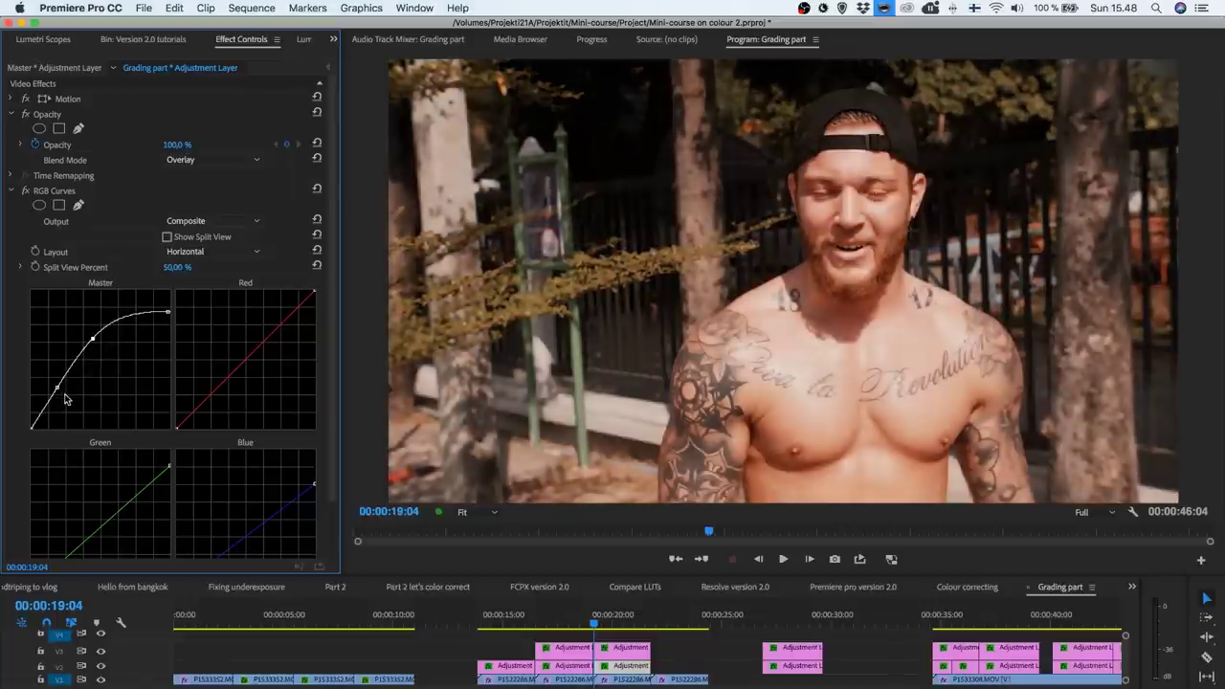
drag(61, 387, 55, 374)
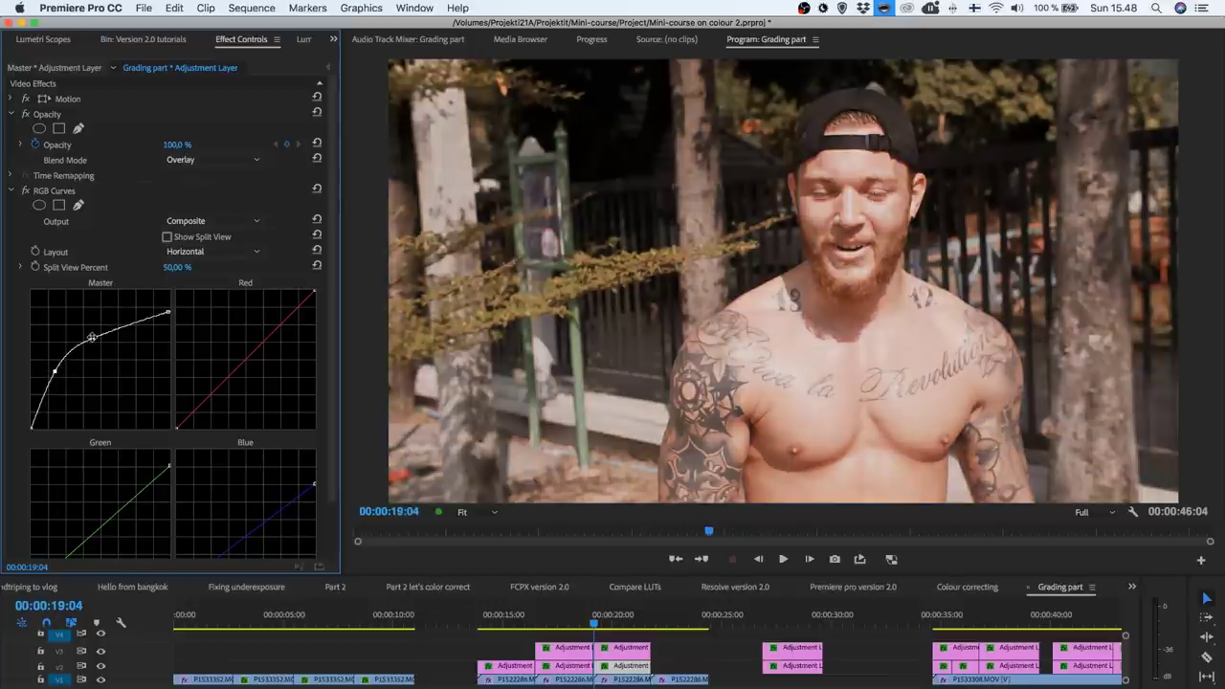
drag(92, 337, 83, 338)
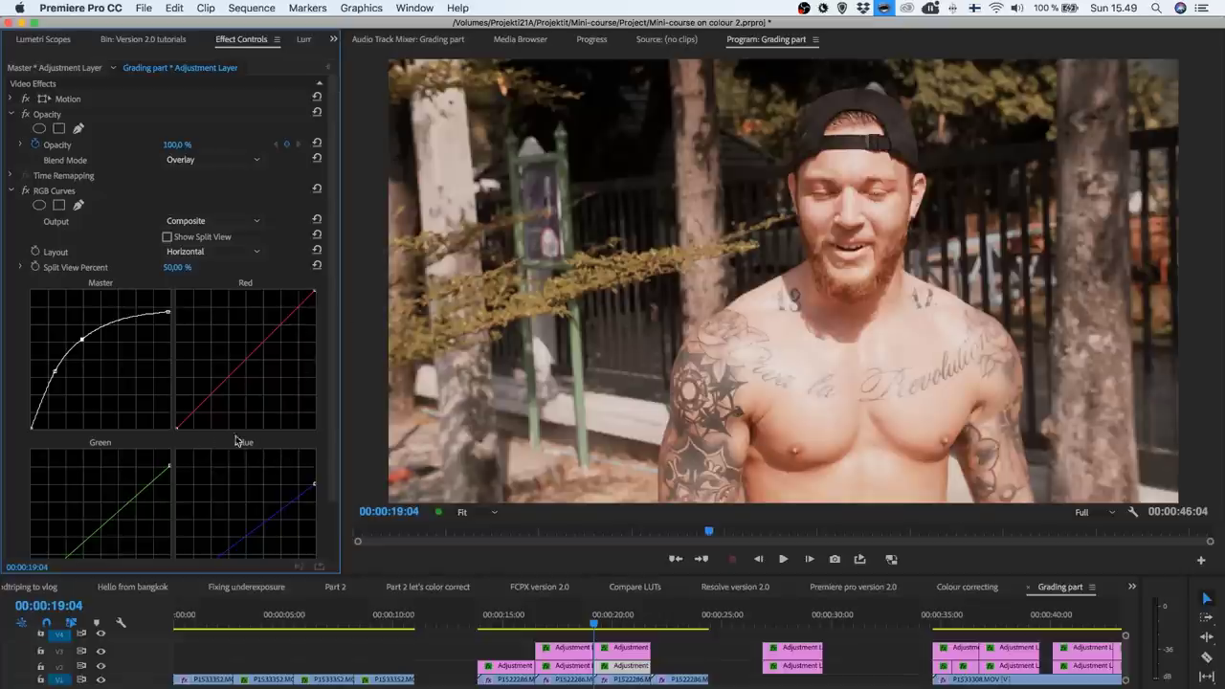
drag(177, 427, 197, 430)
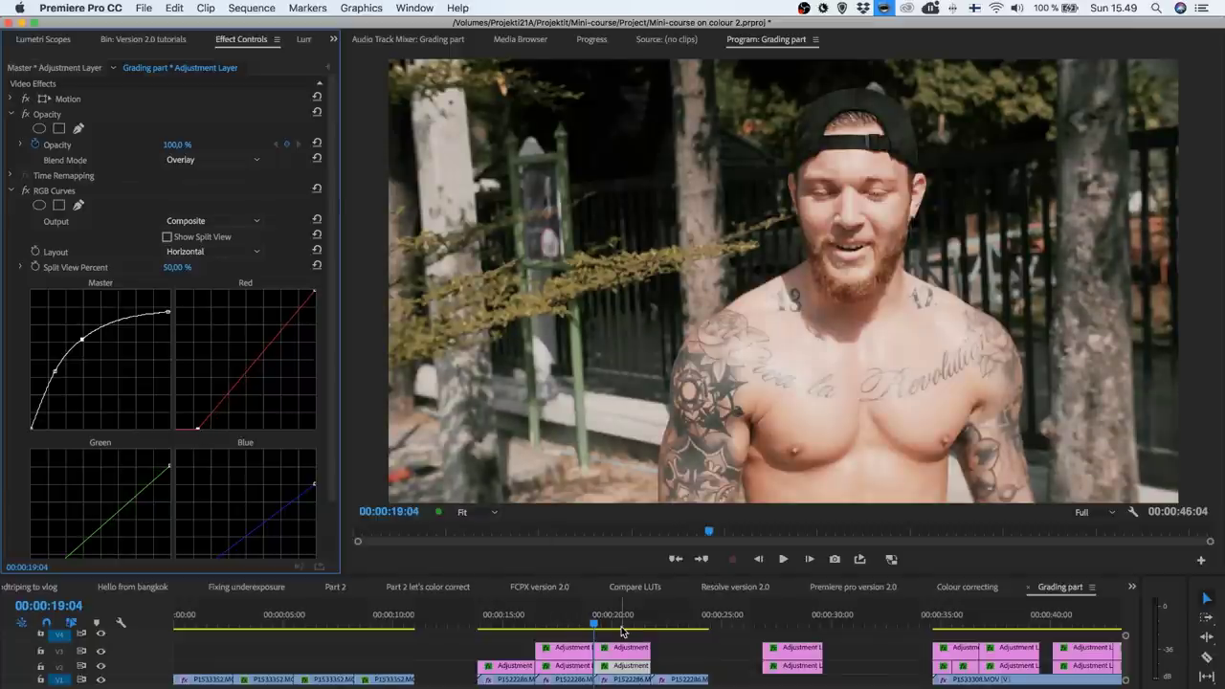
key(Up)
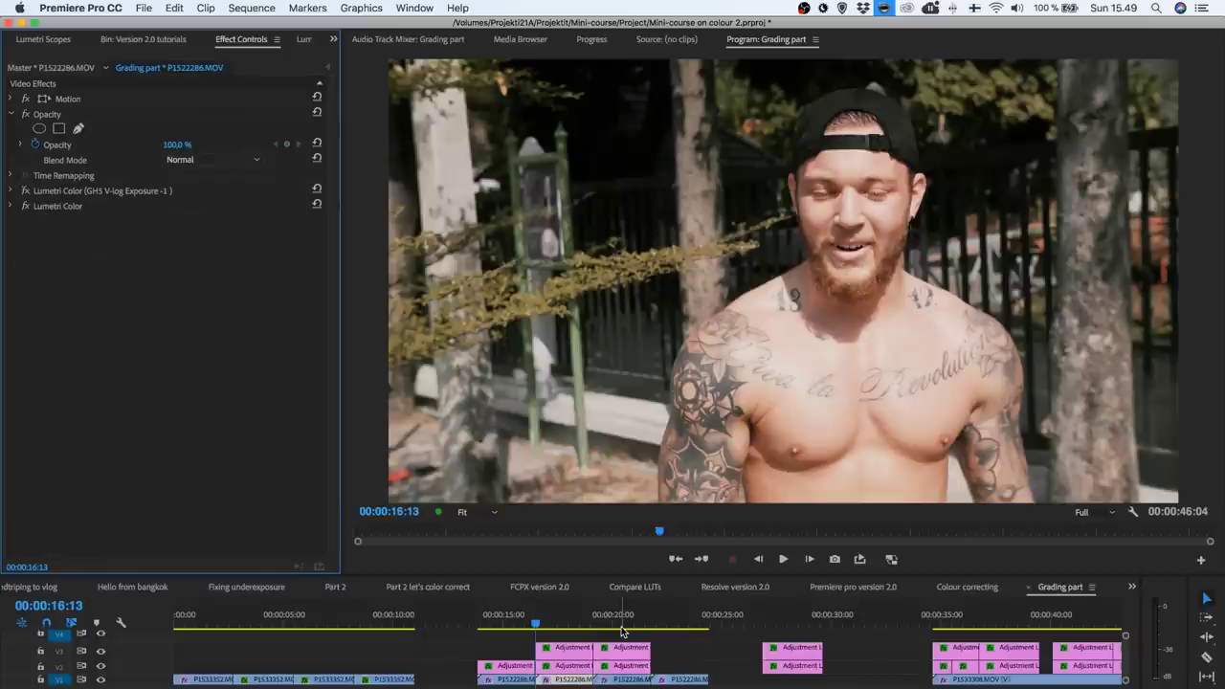
key(Up)
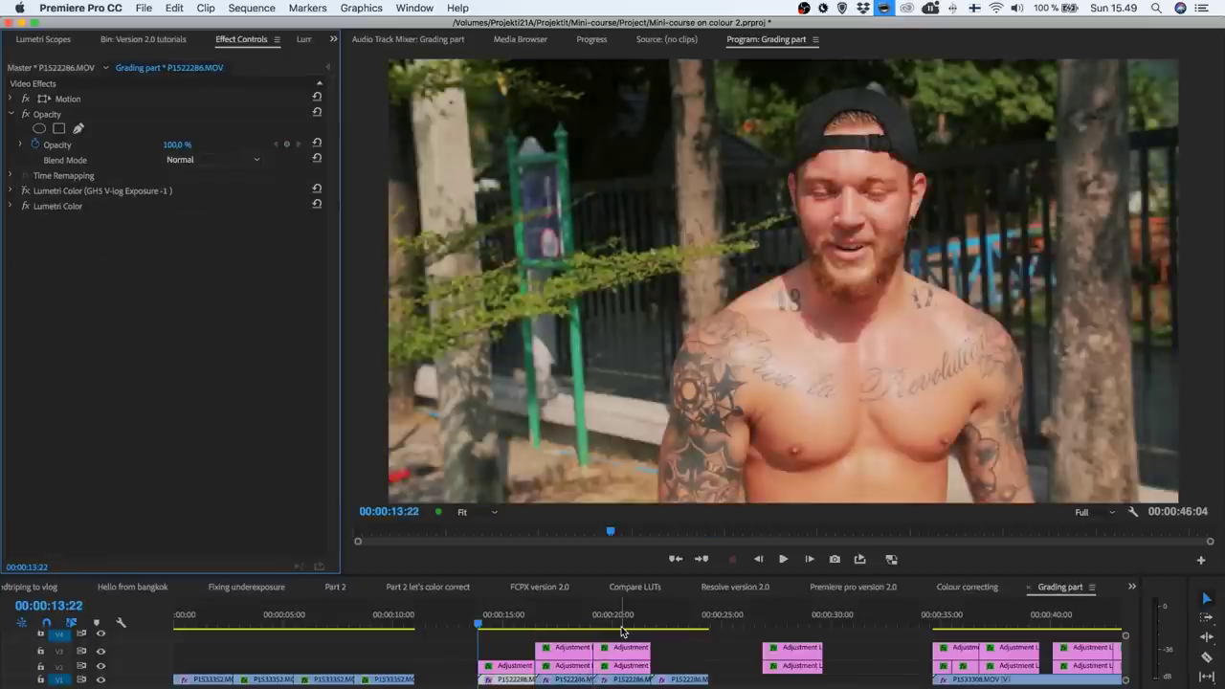
key(Down)
key(Down)
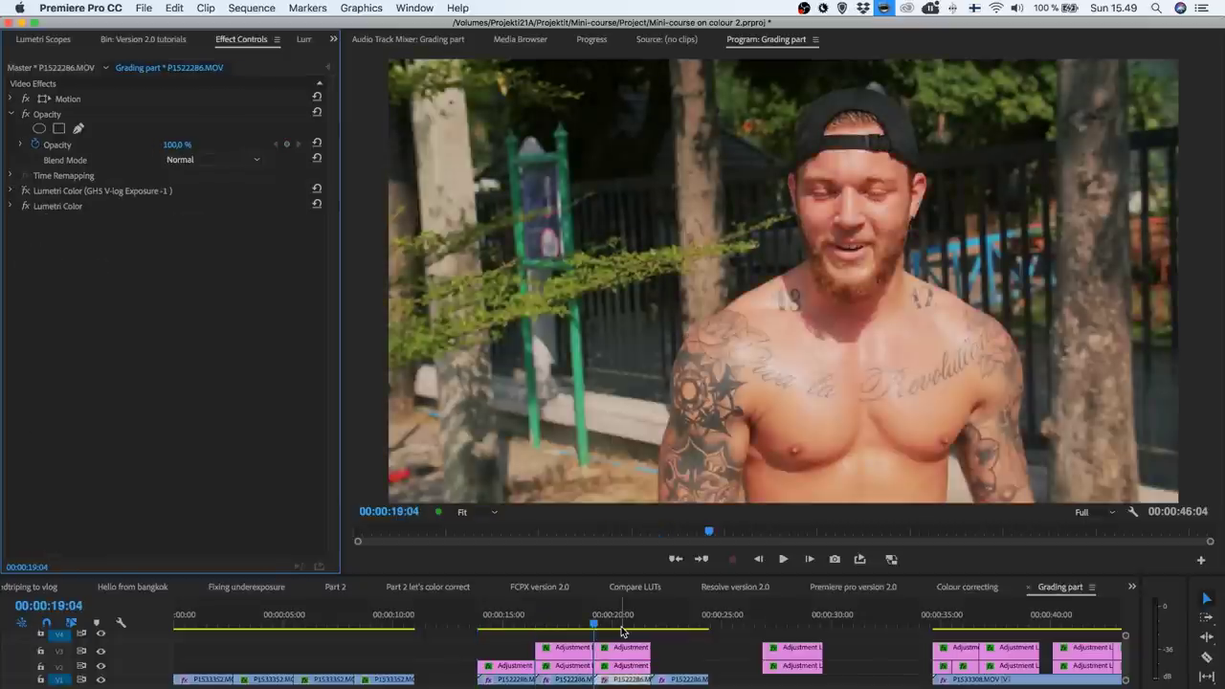